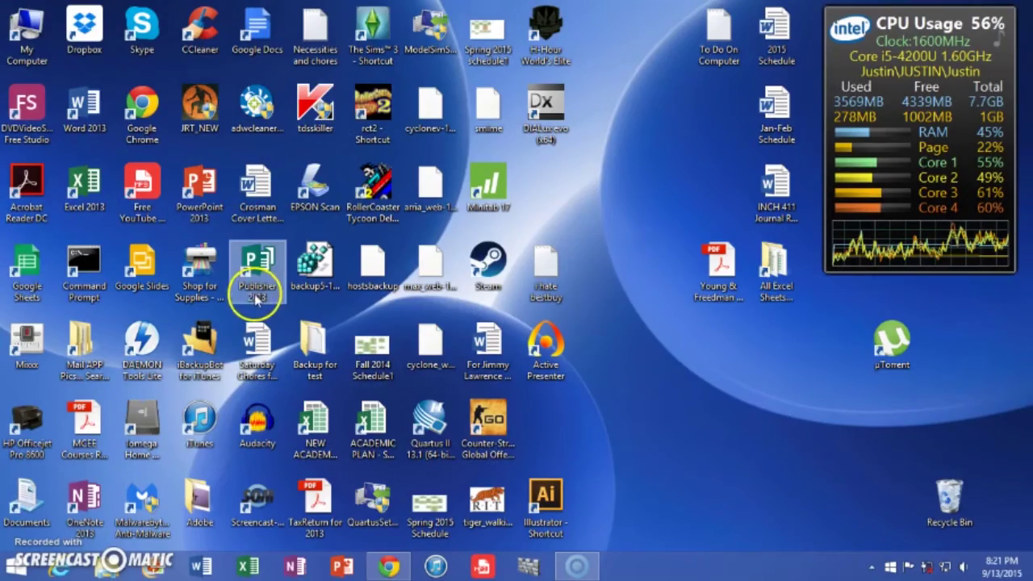
Open Google Chrome in a maximized window and search the web for malwarebytes anti-malware
double_click(142, 123)
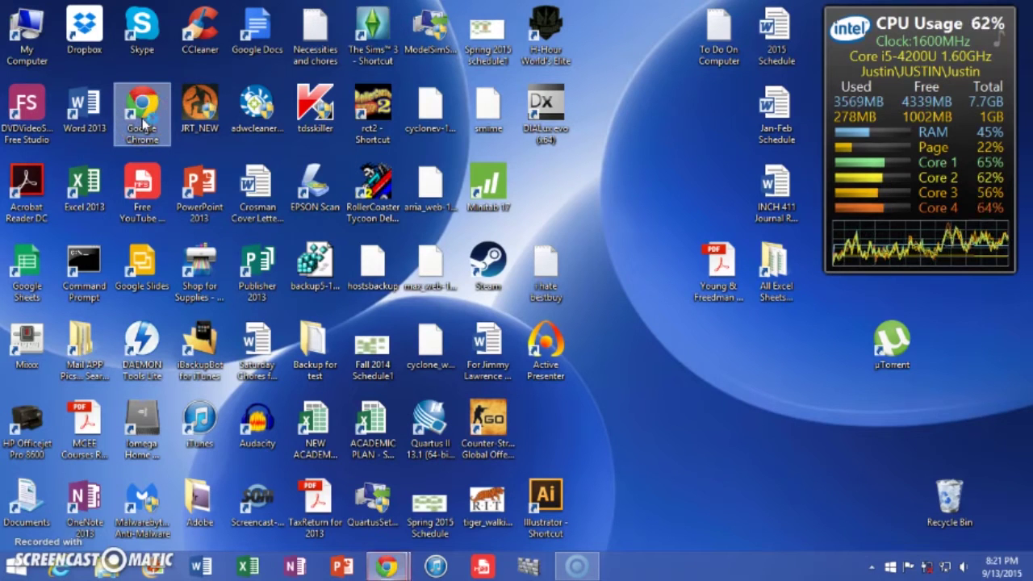
double_click(89, 108)
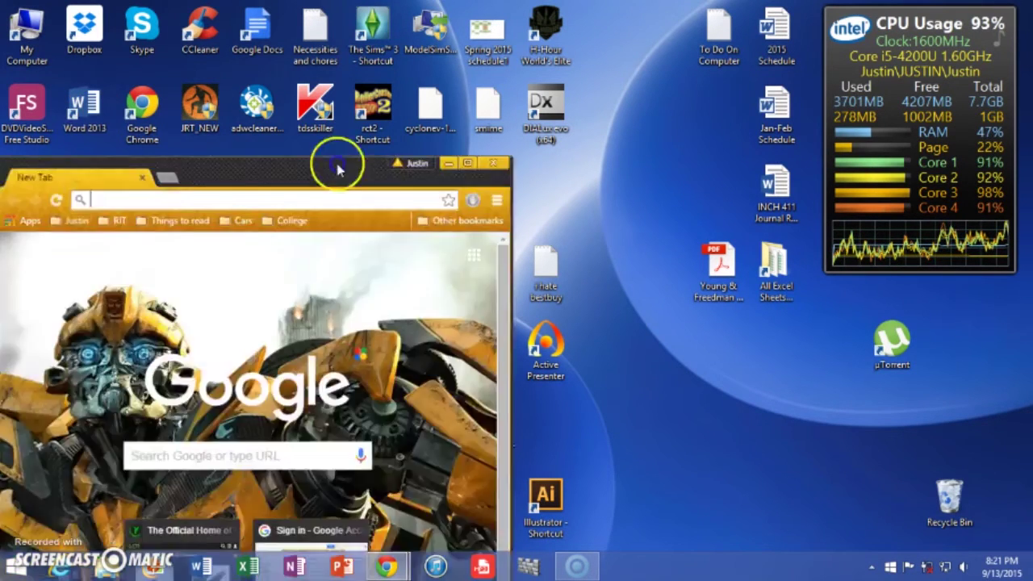
double_click(334, 167)
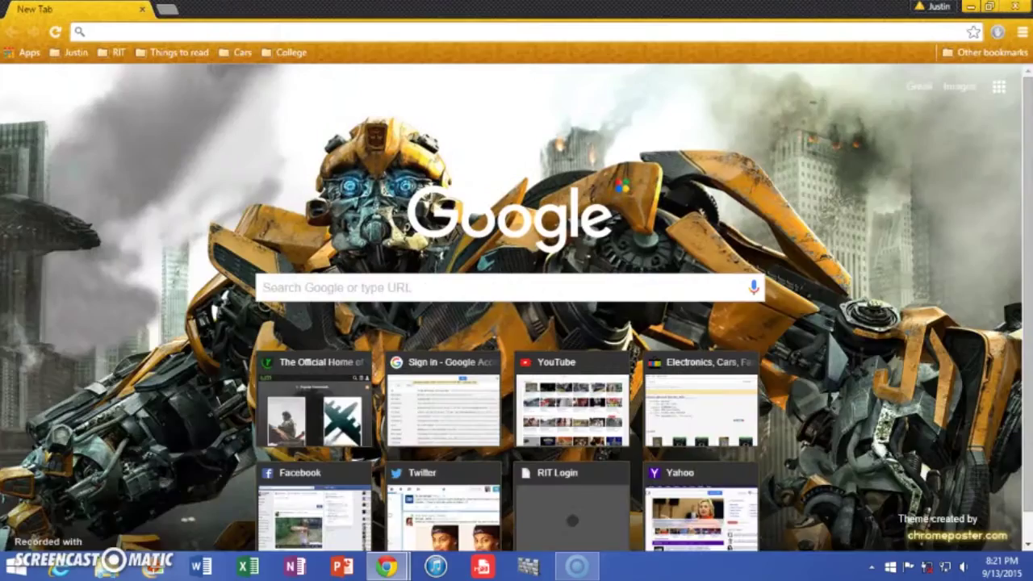
left_click(247, 32)
type("malw")
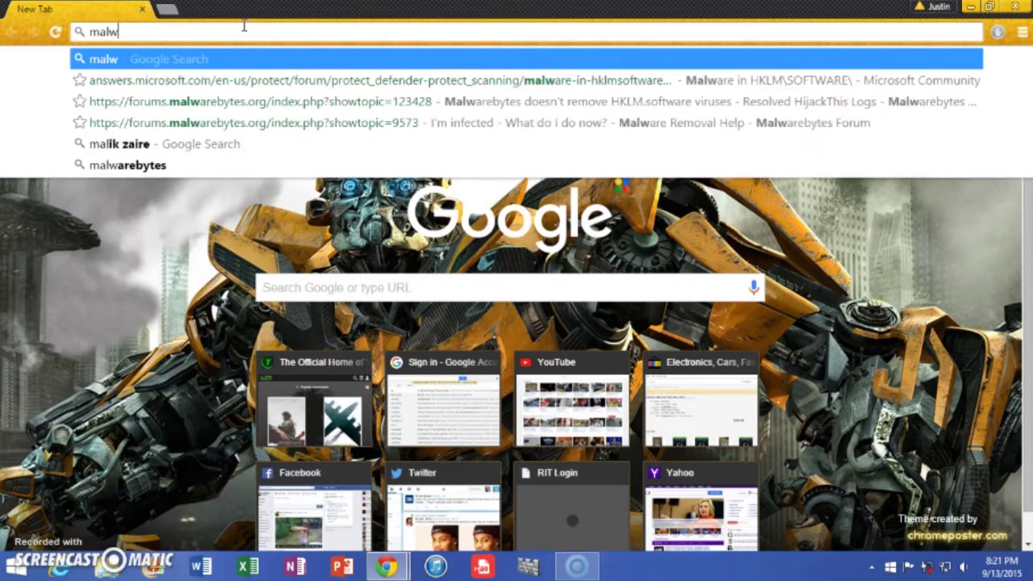
type("arebytes anti")
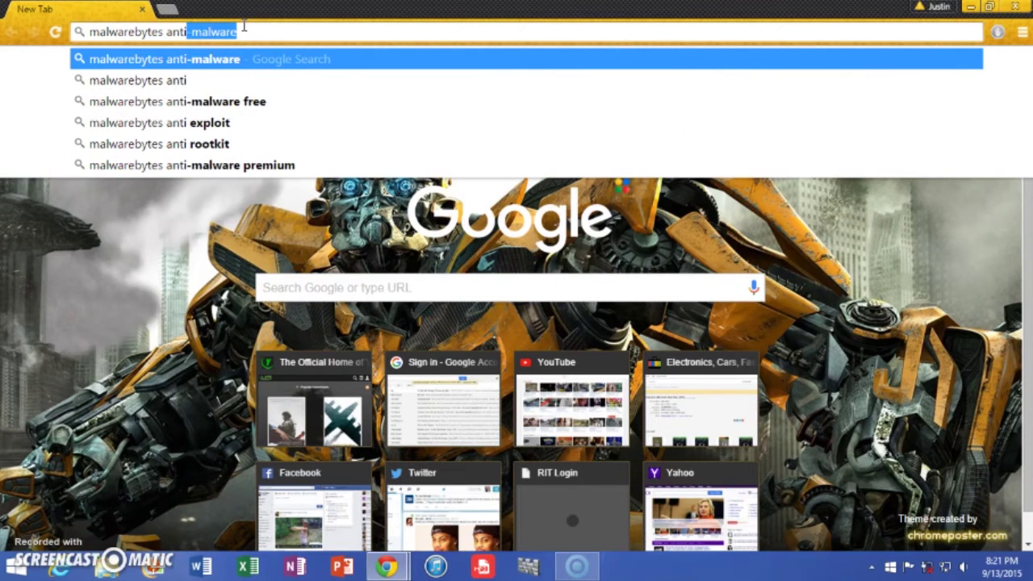
key("Return")
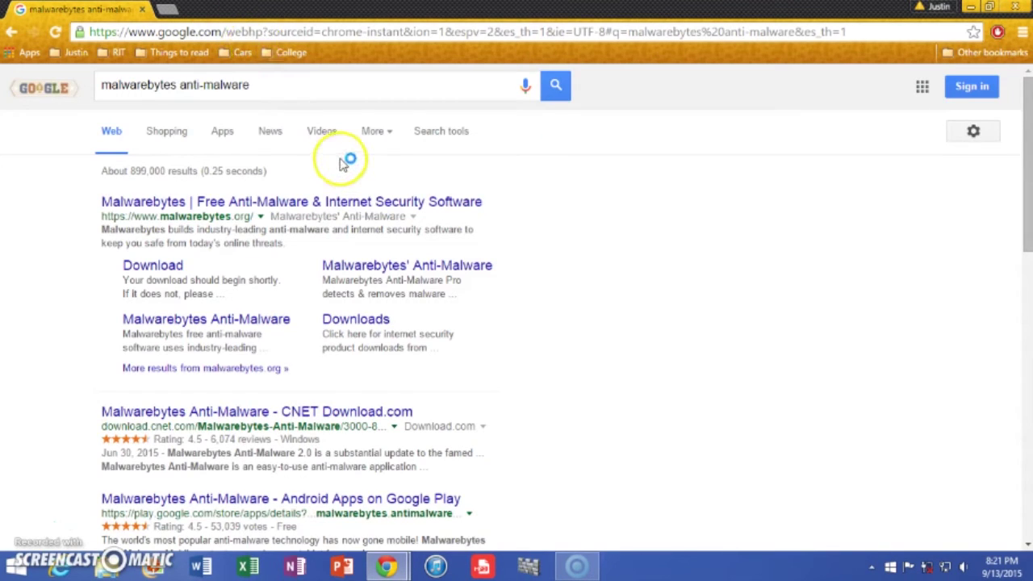
Open the official malwarebytes.org site from the results and download the free Malwarebytes Anti-Malware installer
left_click(312, 203)
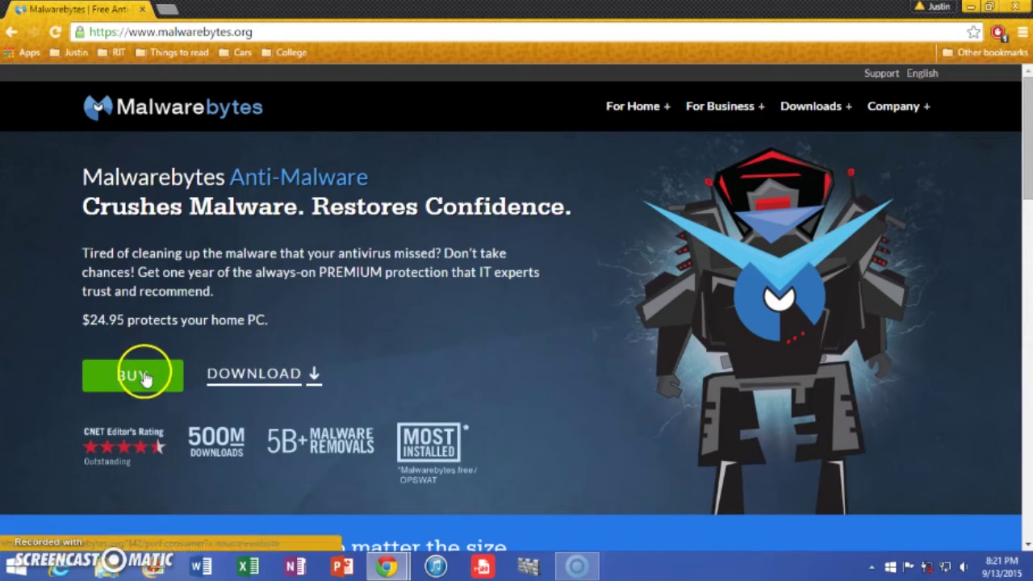
left_click(283, 383)
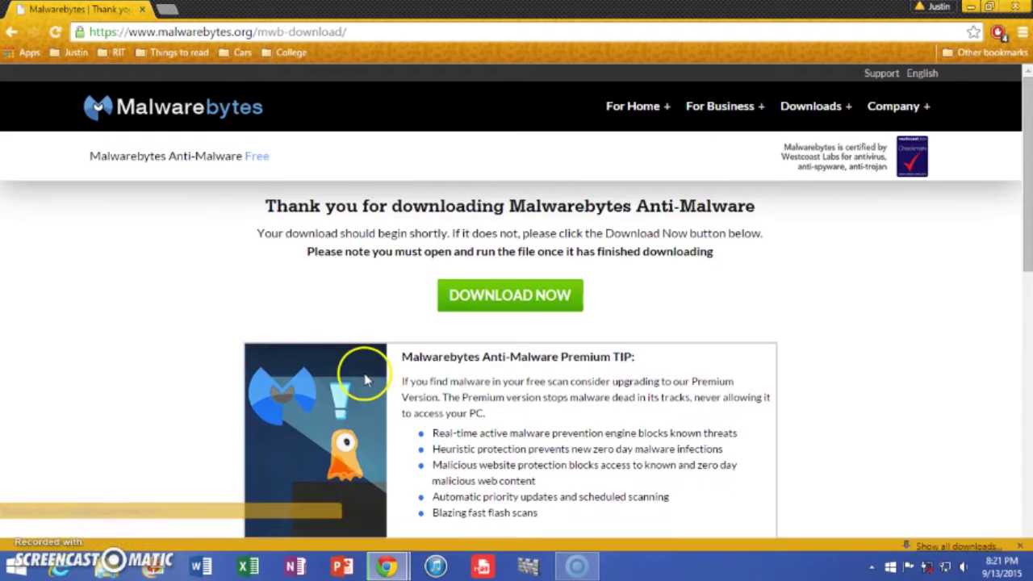
left_click(365, 380)
scroll(139, 513, "down", 1)
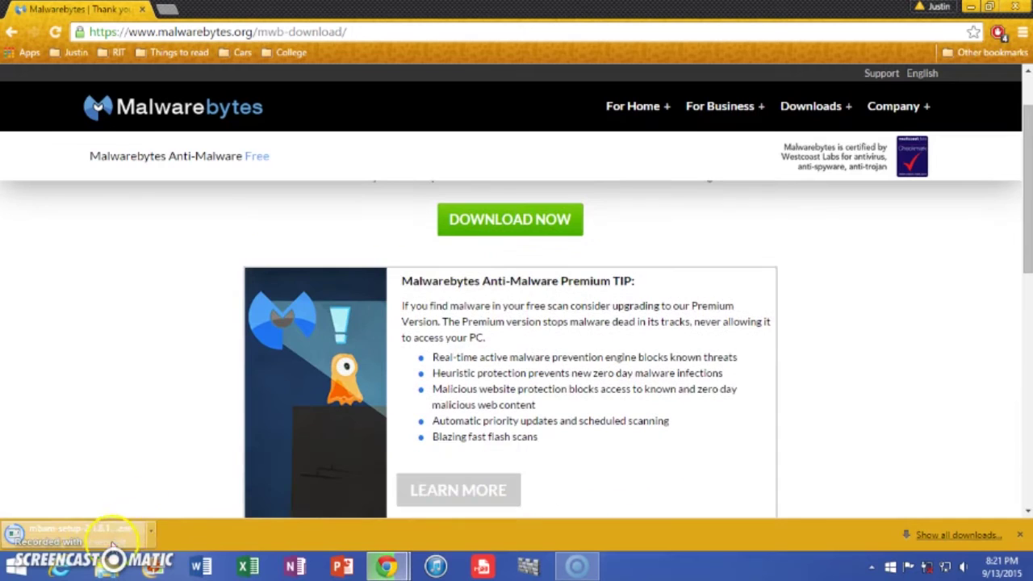
scroll(212, 392, "down", 1)
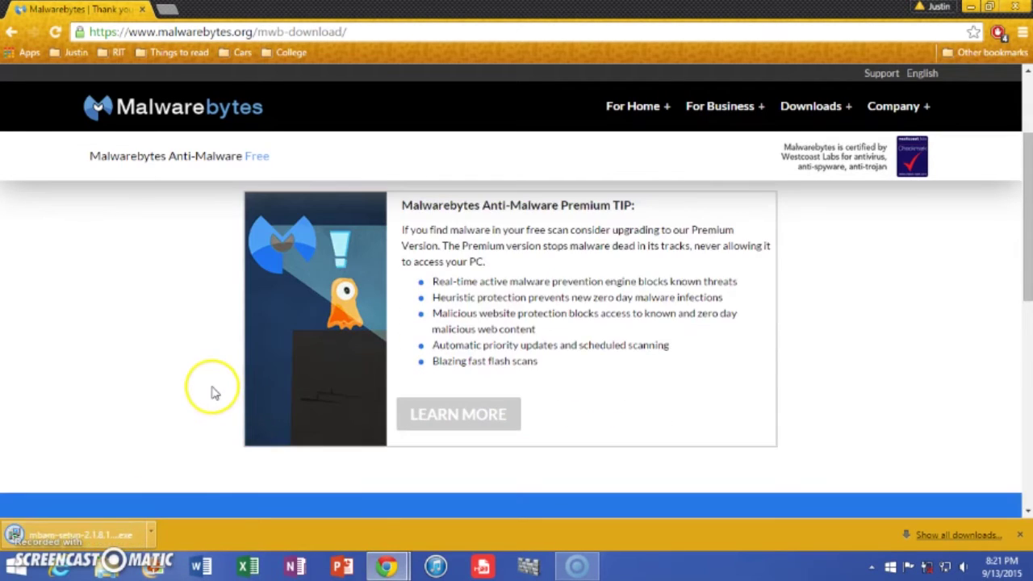
scroll(650, 427, "up", 2)
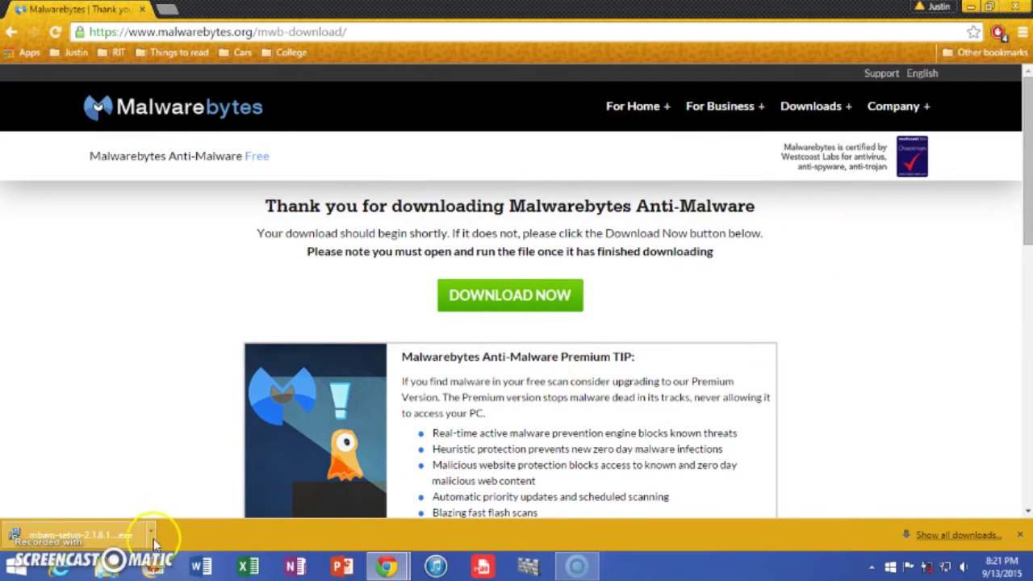
Run the downloaded mbam-setup installer in English, accept the license agreement and proceed past the release information
left_click(129, 533)
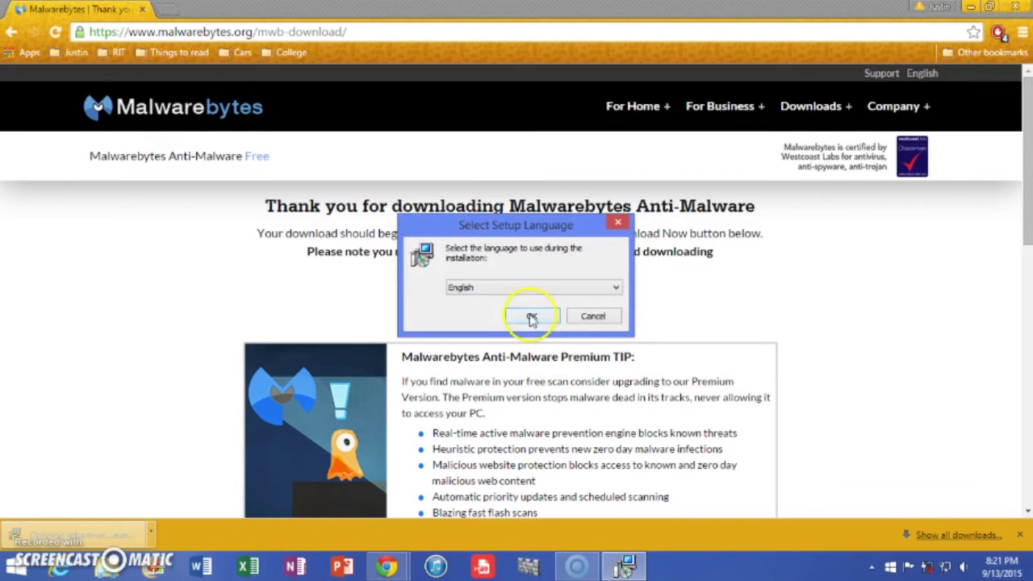
left_click(532, 317)
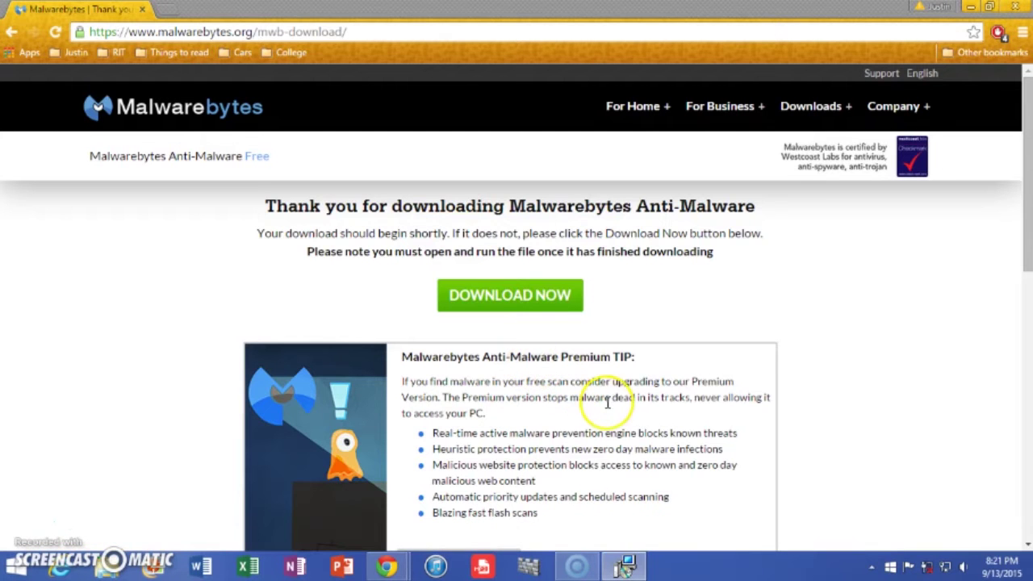
left_click(973, 7)
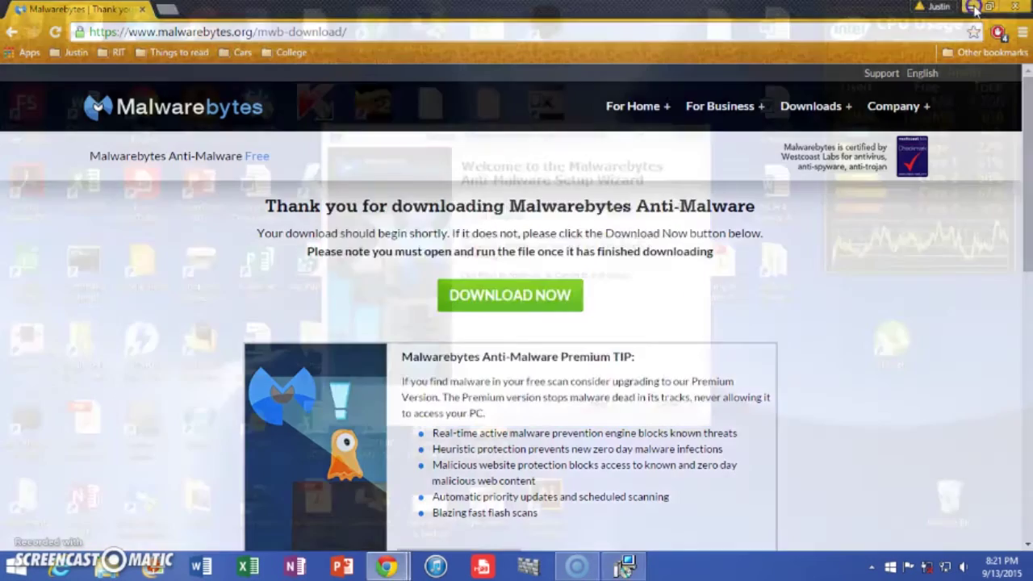
left_click(602, 404)
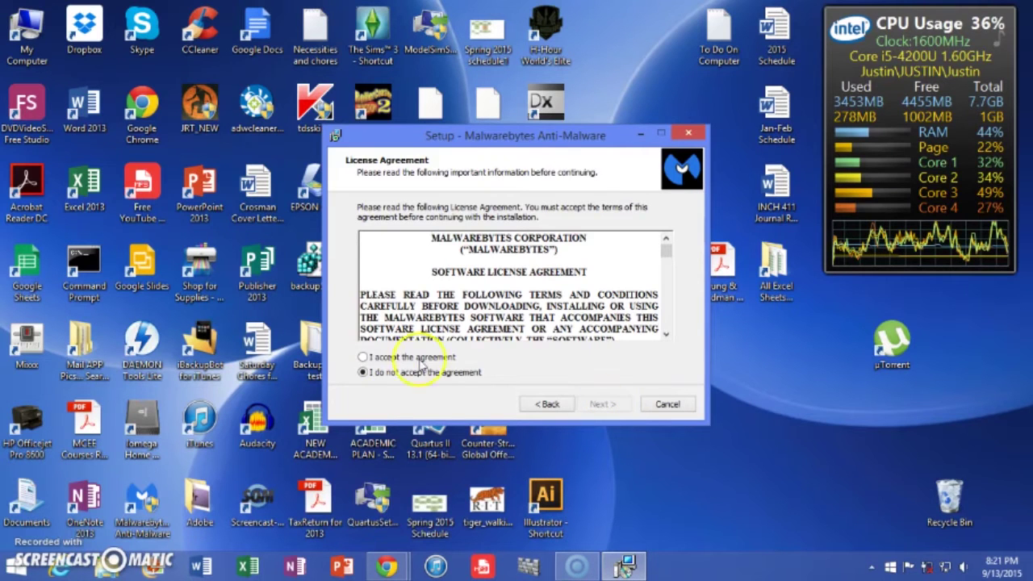
left_click(603, 405)
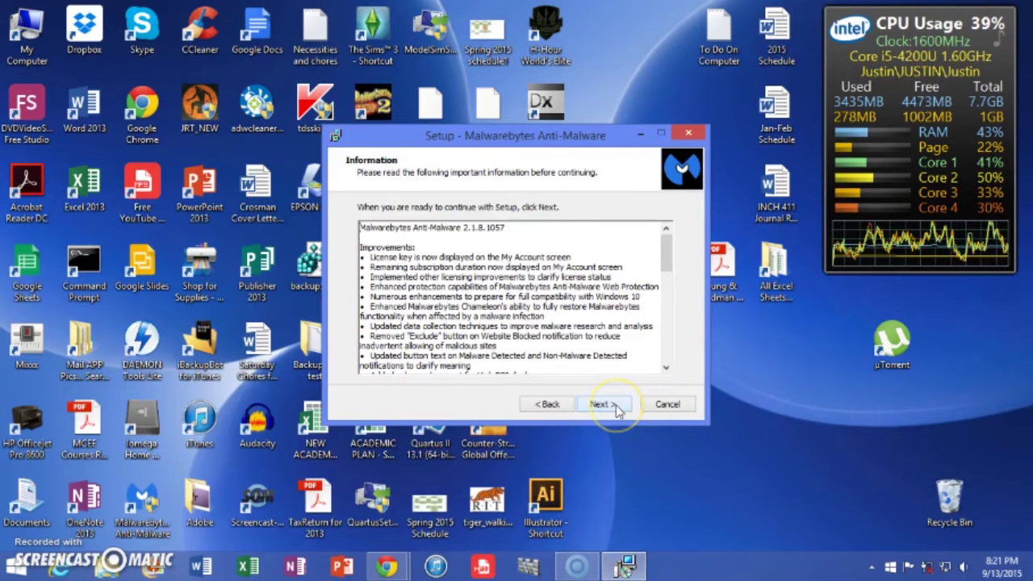
left_click_drag(666, 266, 678, 366)
left_click(603, 405)
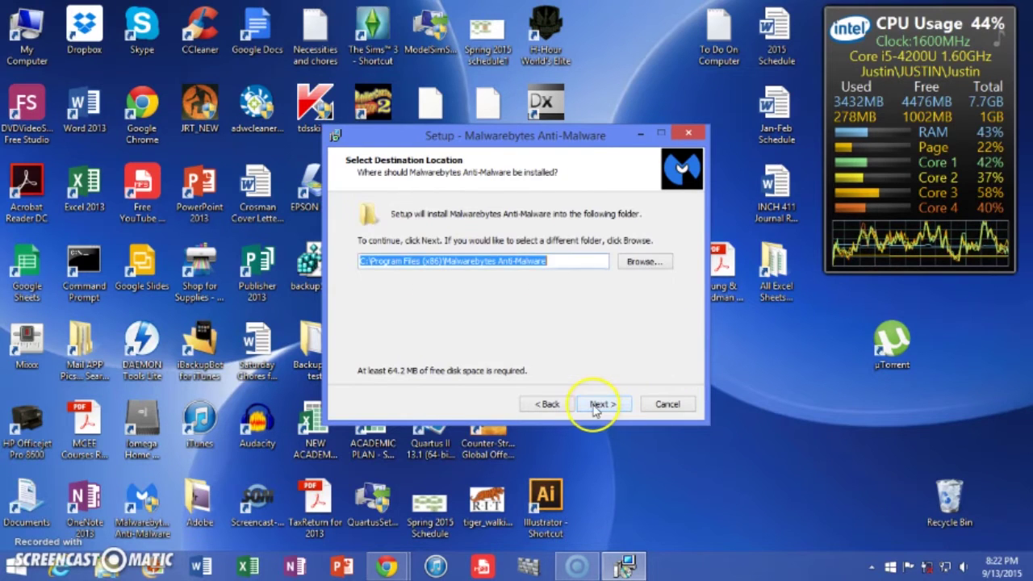
Set the installation folder to C:\Program Files (x86)\Malwarebytes Anti-Malware1
left_click(603, 406)
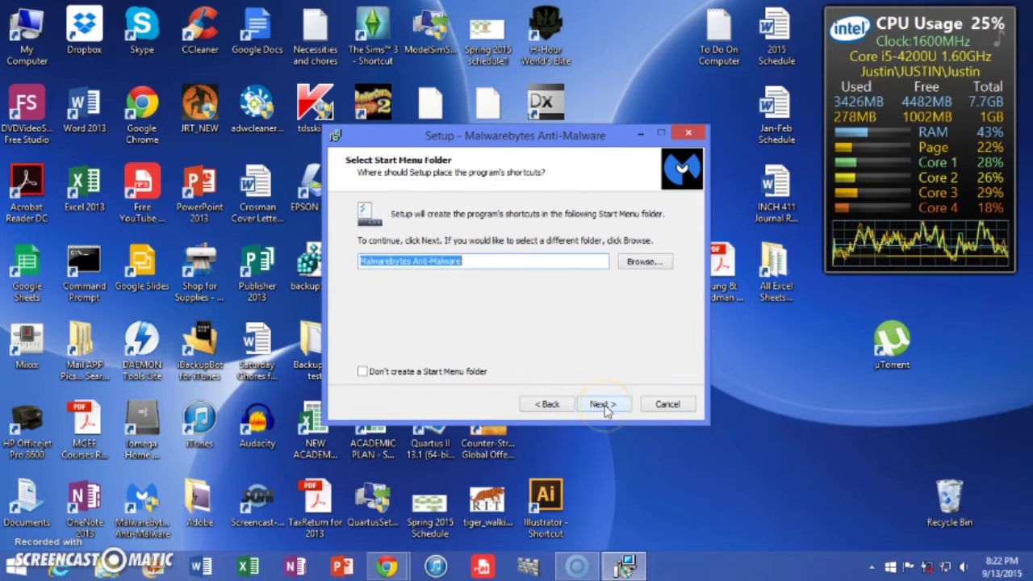
left_click(557, 405)
left_click(575, 260)
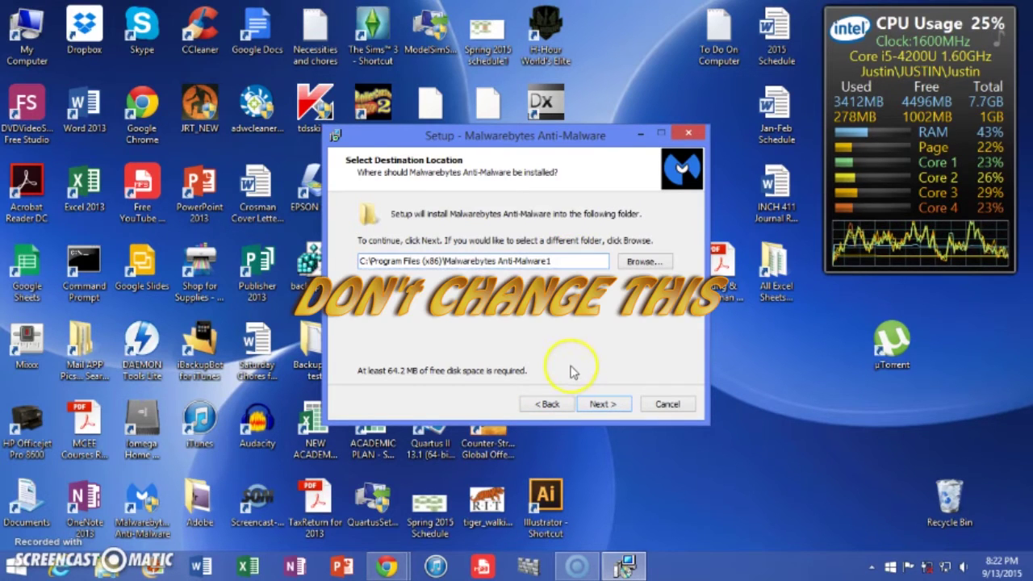
left_click(603, 404)
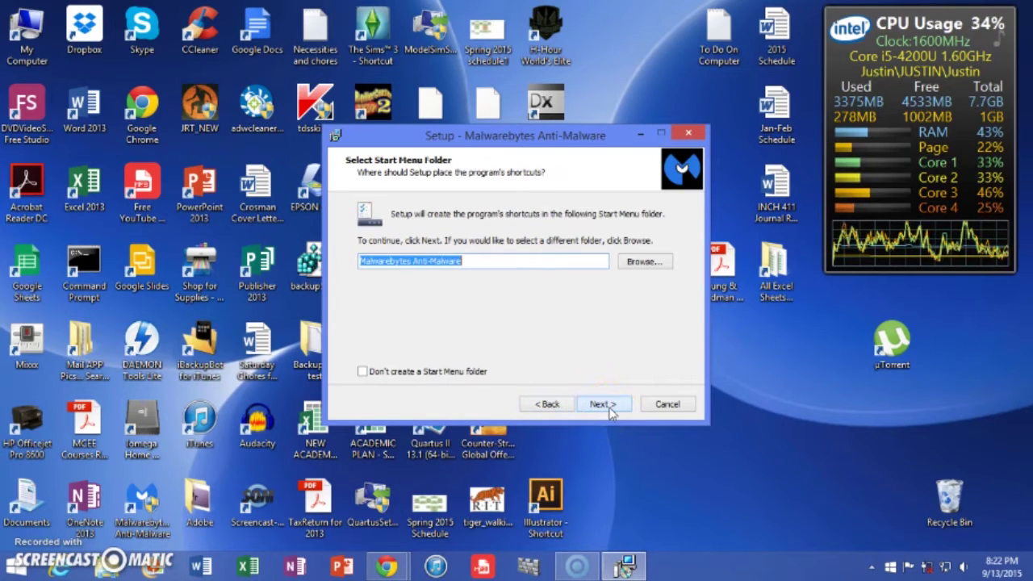
Keep the default Start Menu folder and desktop icon options, and exit setup without installing the program
left_click(602, 406)
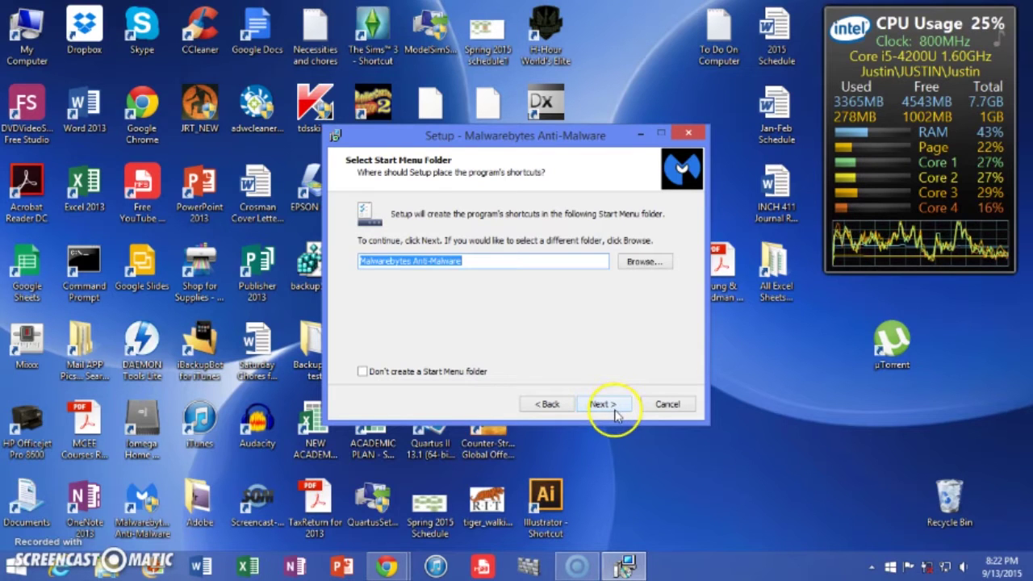
left_click(614, 413)
left_click(614, 411)
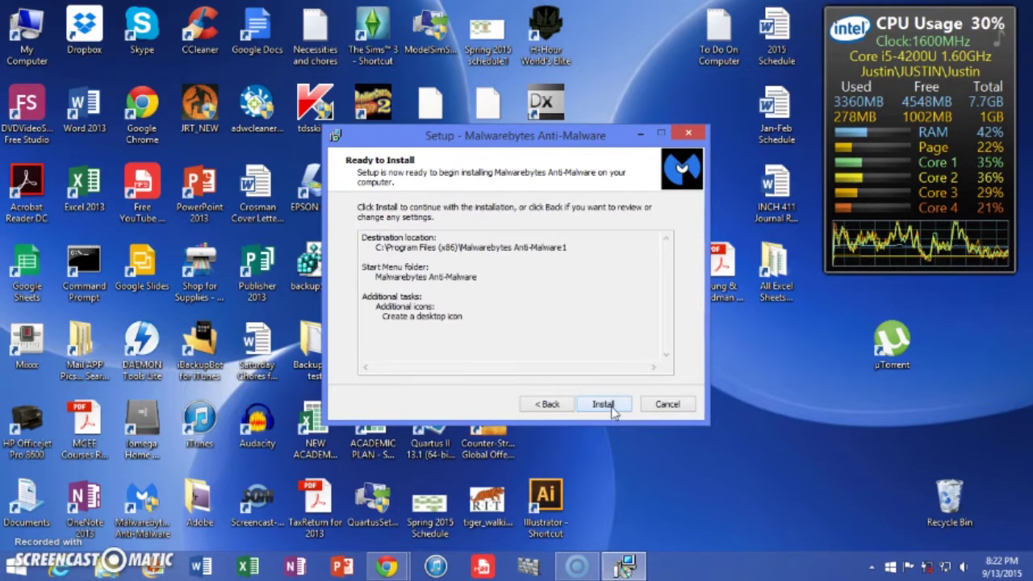
left_click(679, 407)
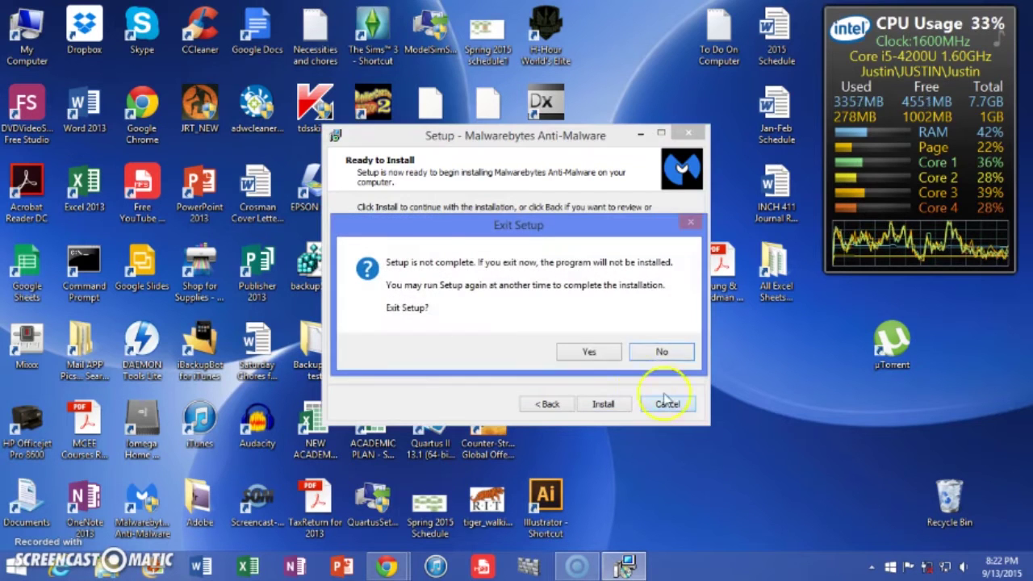
left_click(597, 357)
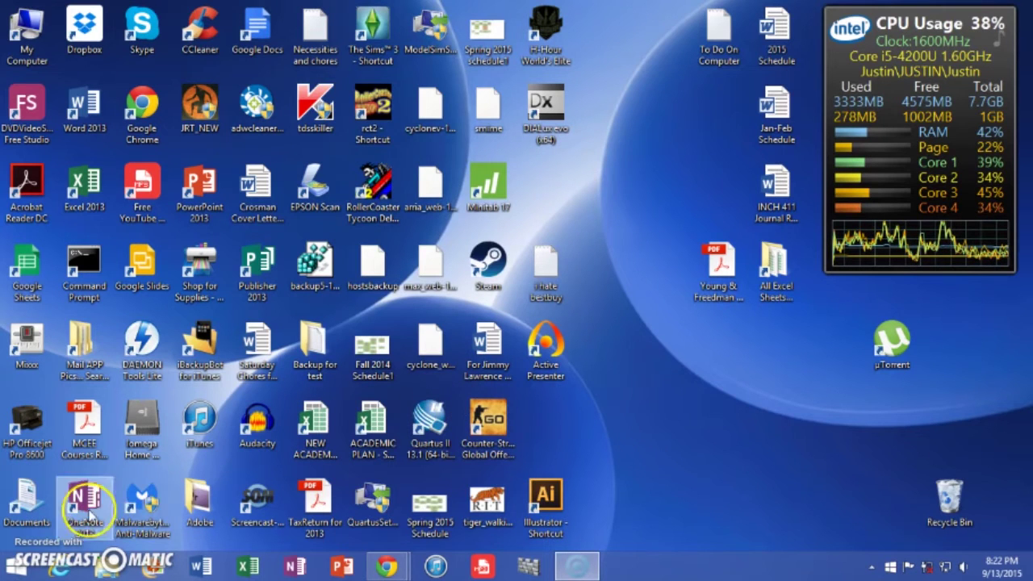
Open the installed Malwarebytes Anti-Malware and delete all quarantined threats from its history
left_click(134, 507)
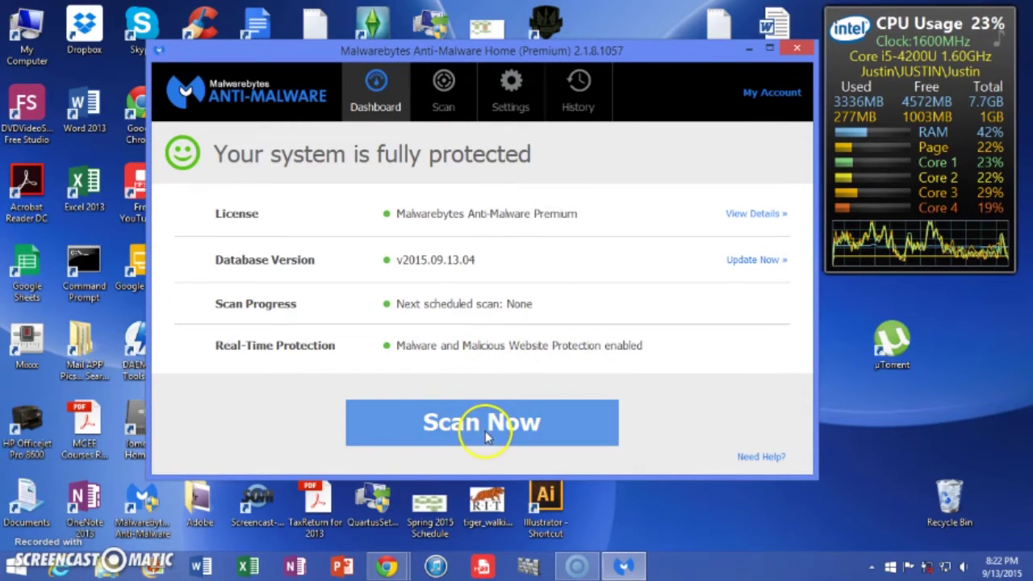
left_click(444, 105)
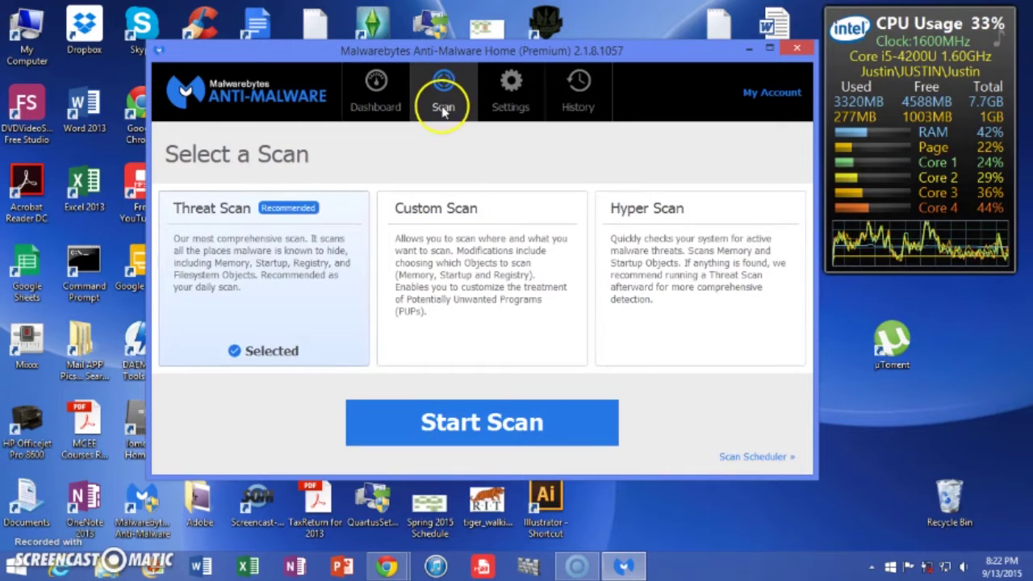
left_click(511, 109)
left_click(571, 96)
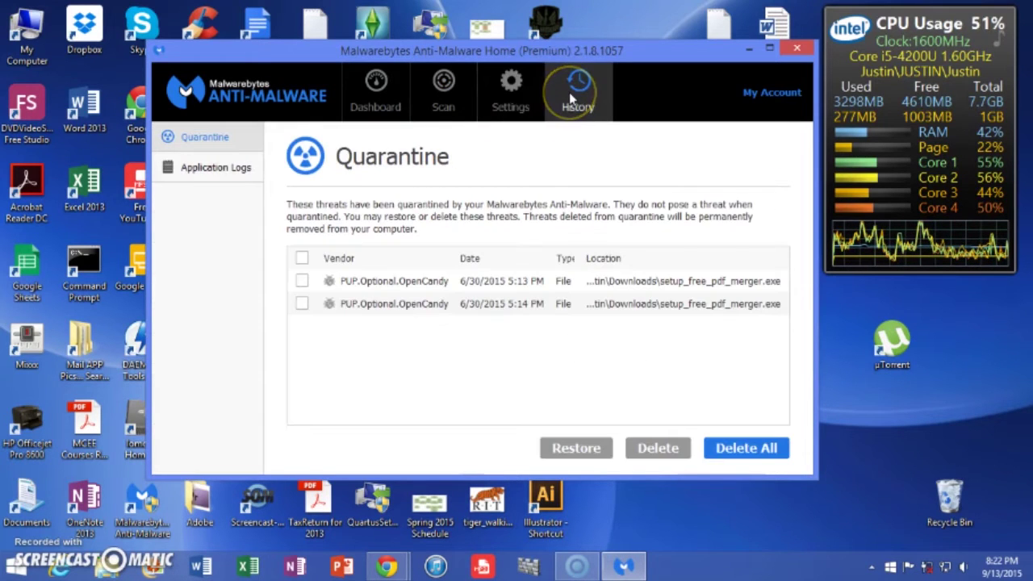
left_click(729, 457)
left_click(547, 288)
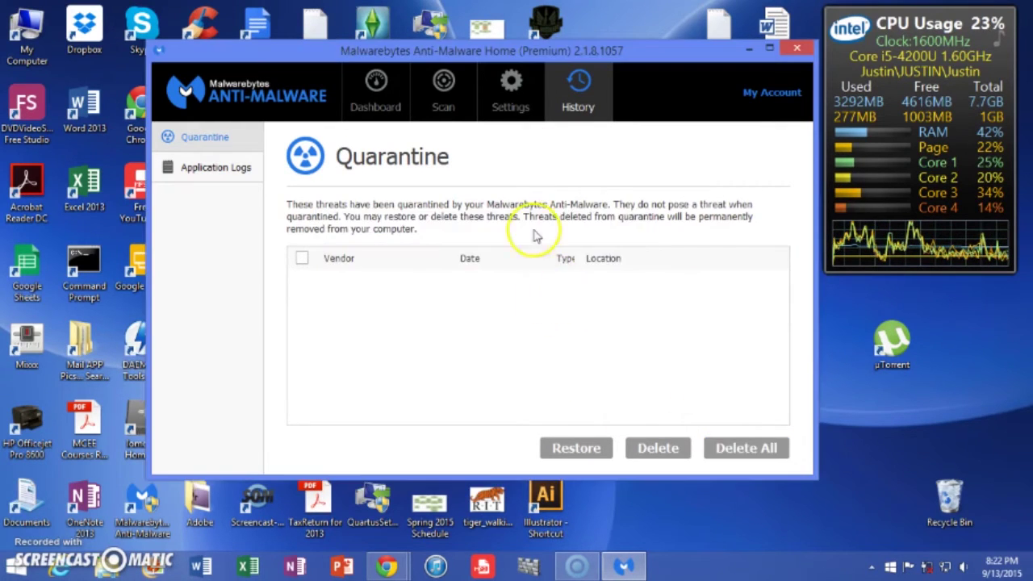
Add an automated Threat Scan with hourly frequency and a 24-hour recurrence, and select the new task in the schedule
left_click(511, 85)
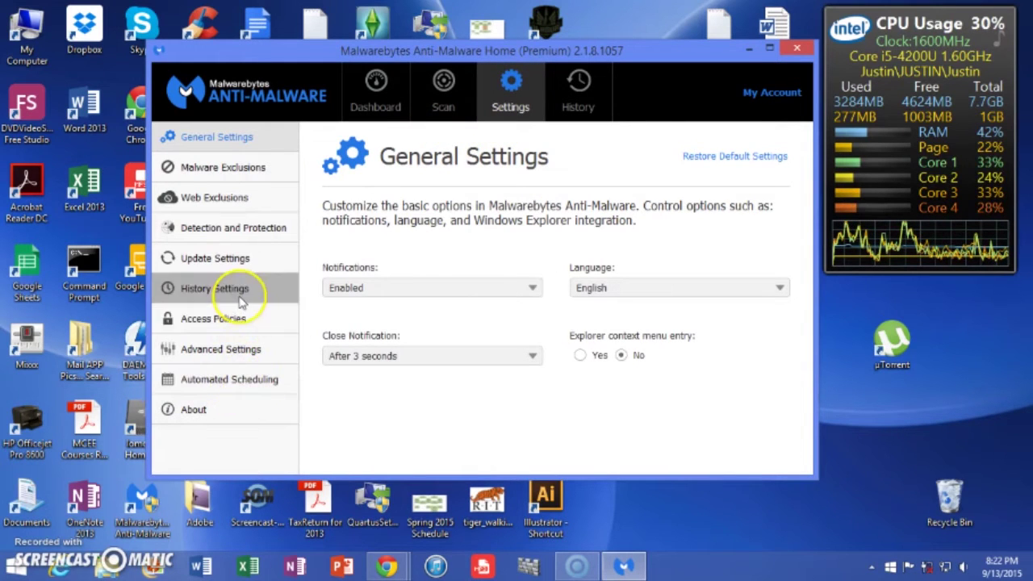
left_click(251, 378)
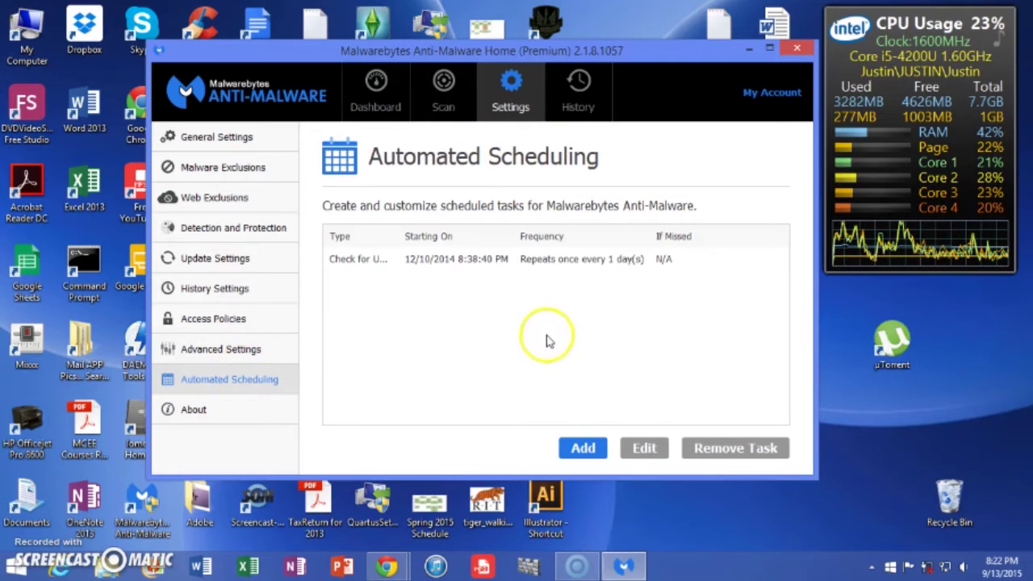
left_click(585, 449)
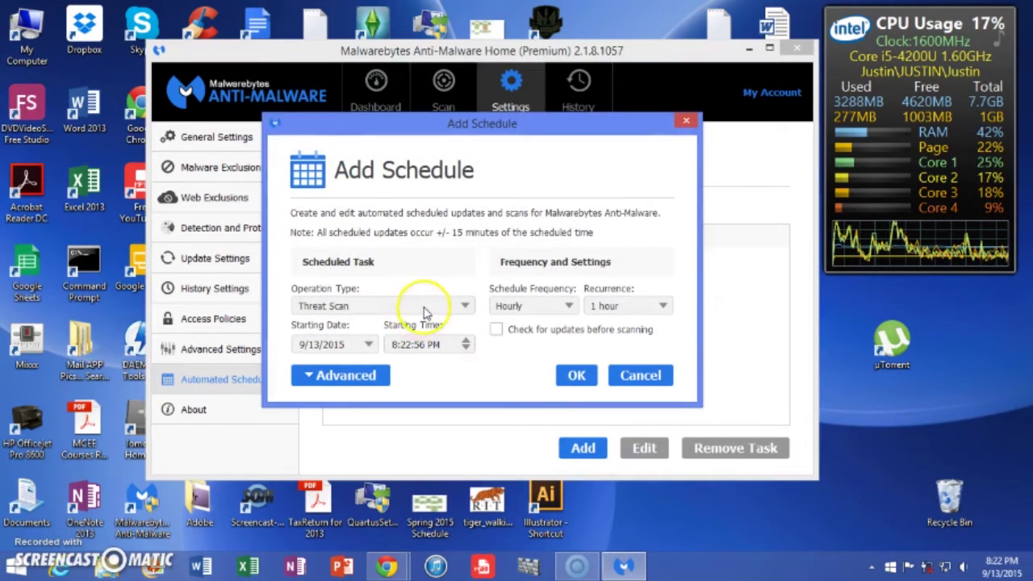
left_click(563, 312)
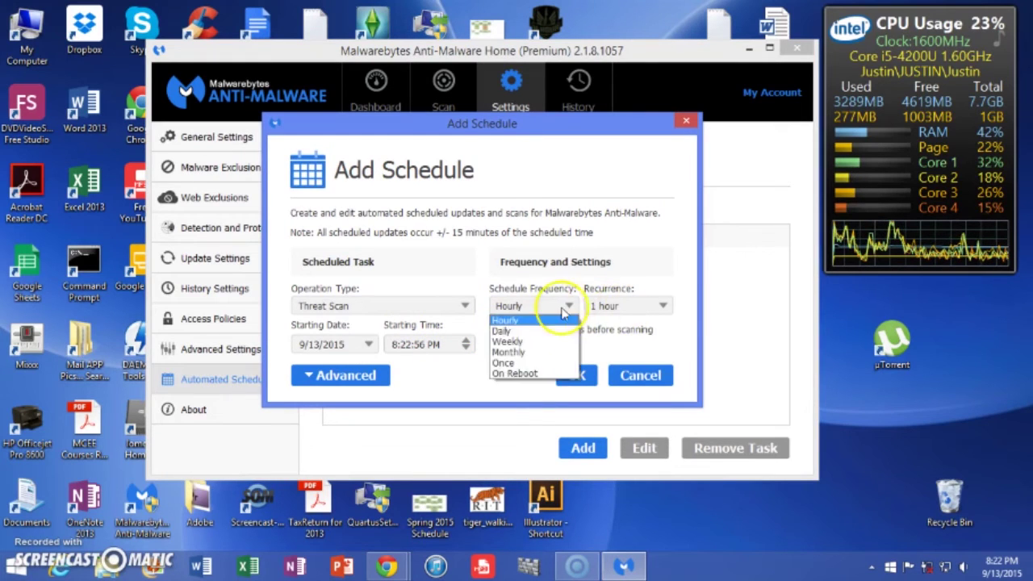
left_click(626, 306)
left_click_drag(666, 331, 667, 370)
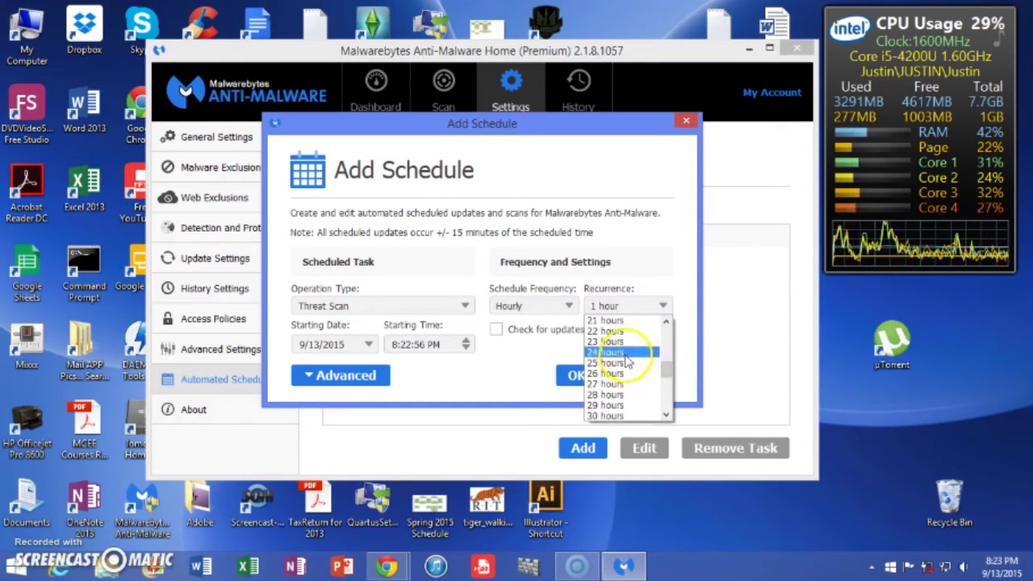
left_click(612, 352)
left_click(574, 374)
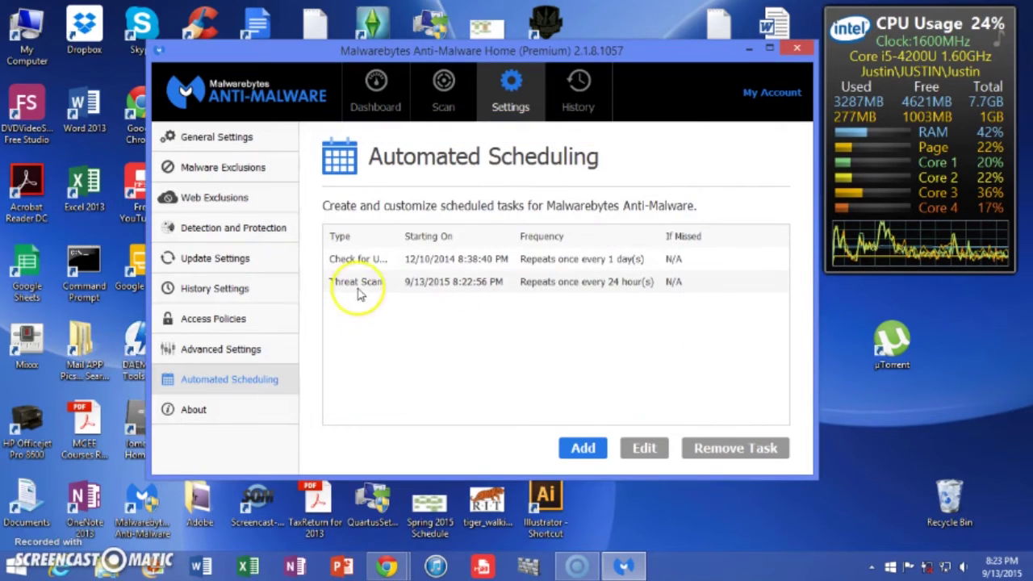
left_click(464, 288)
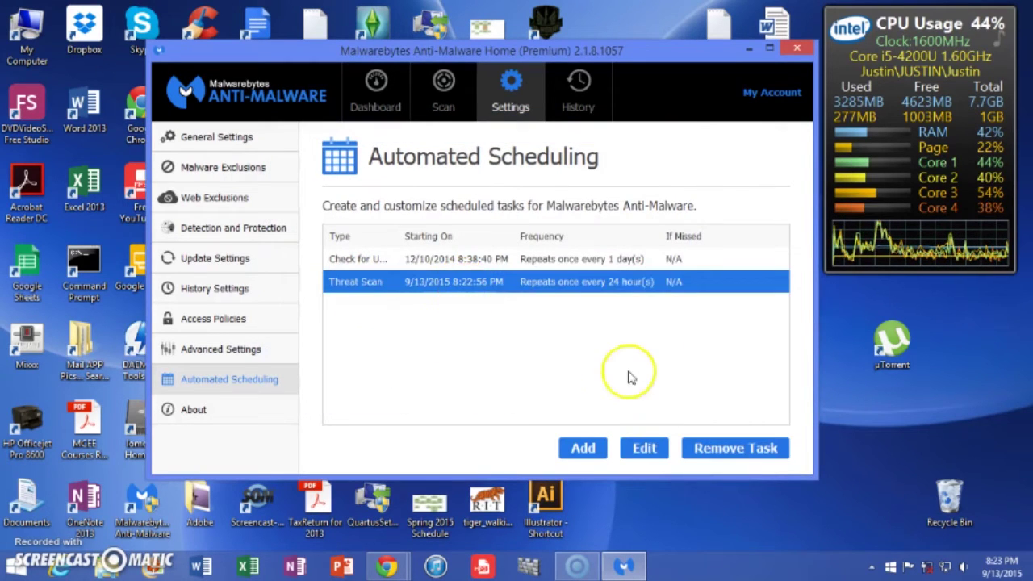
Remove the scheduled Threat Scan task from the automated schedule and open the Web Exclusions settings
left_click(735, 455)
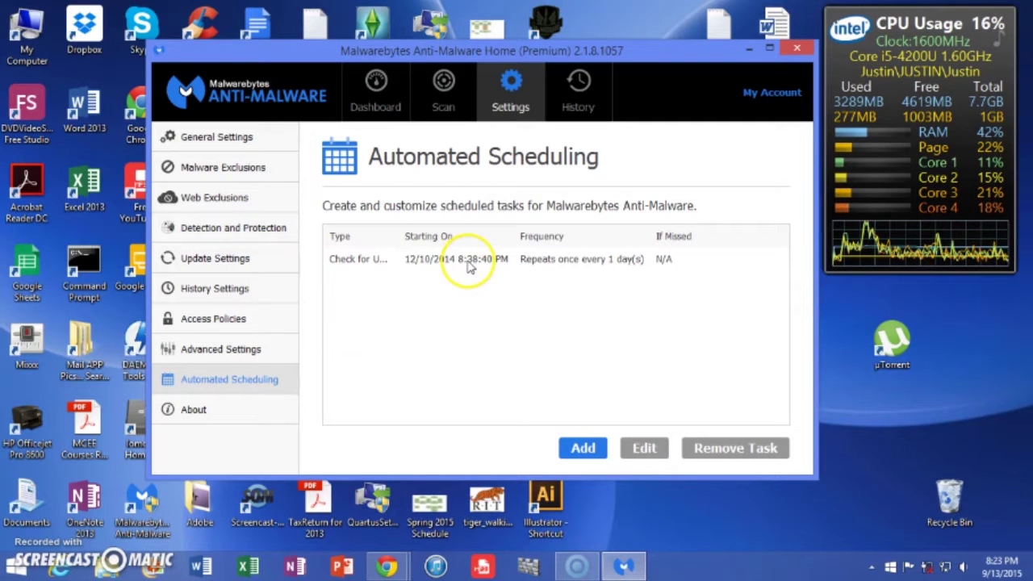
left_click(261, 194)
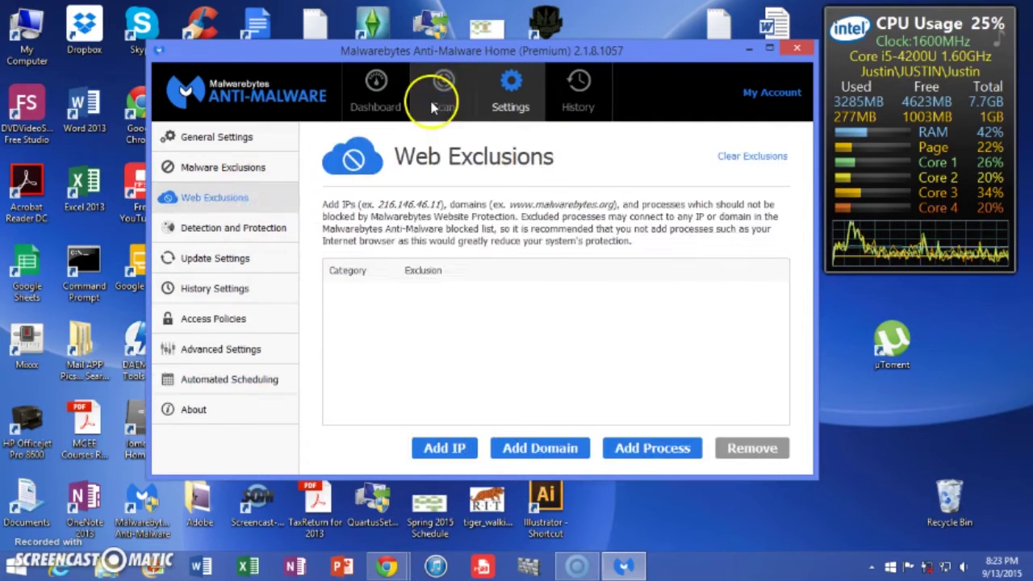
Configure a Custom Scan to include the OS (C:) drive with the preset scanning options, and start it
left_click(433, 108)
left_click(451, 290)
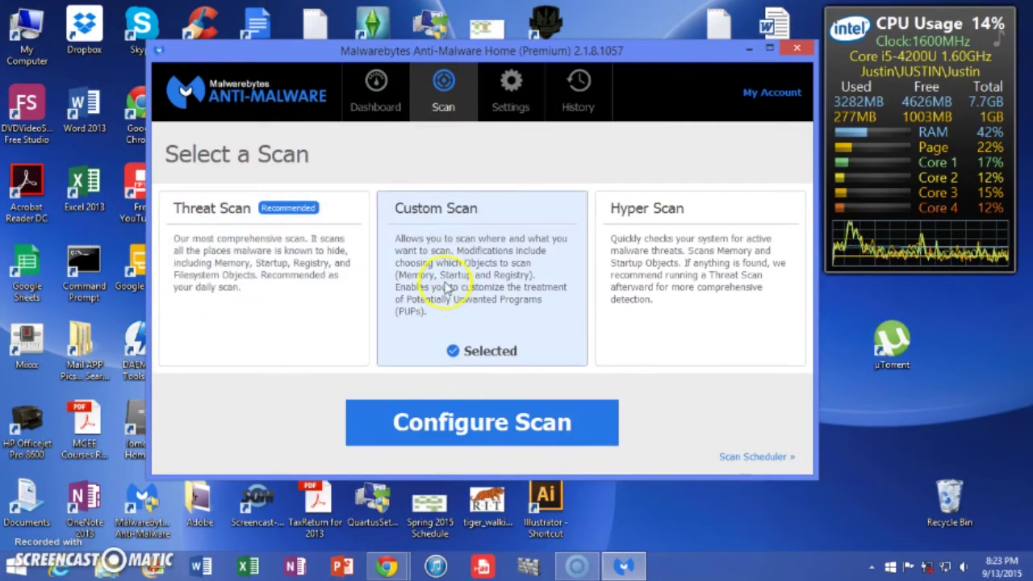
left_click(521, 424)
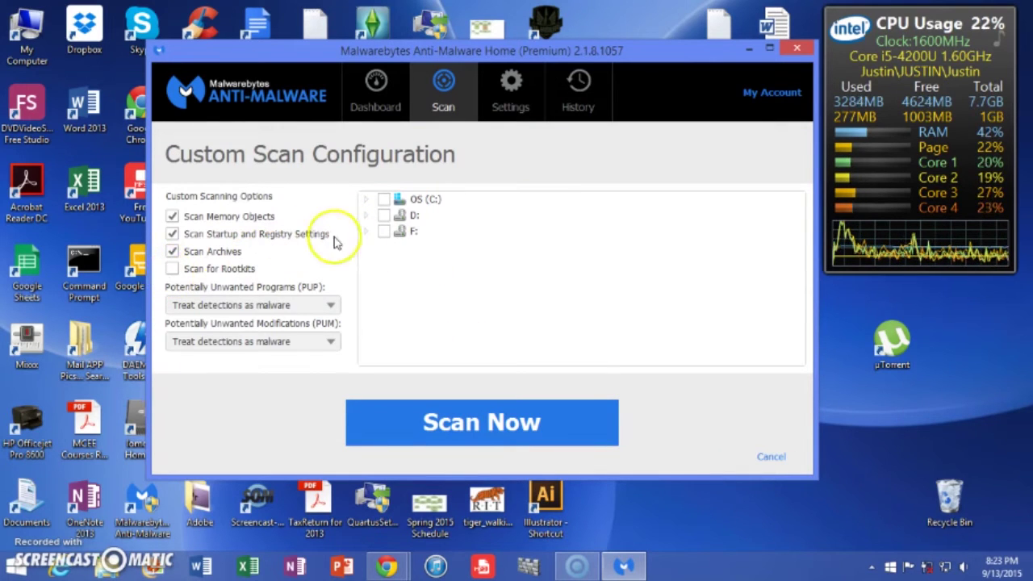
left_click(384, 200)
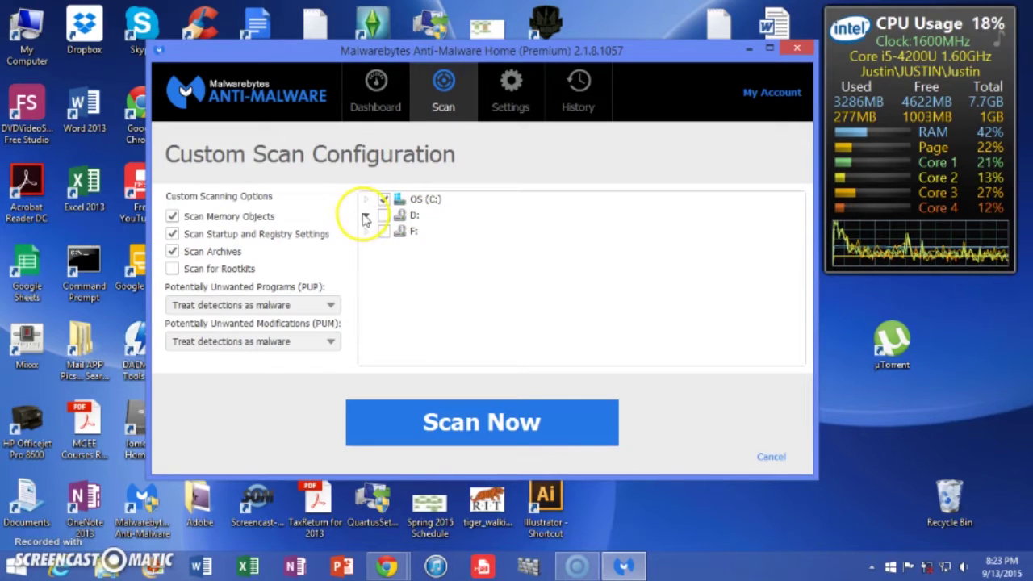
left_click(475, 426)
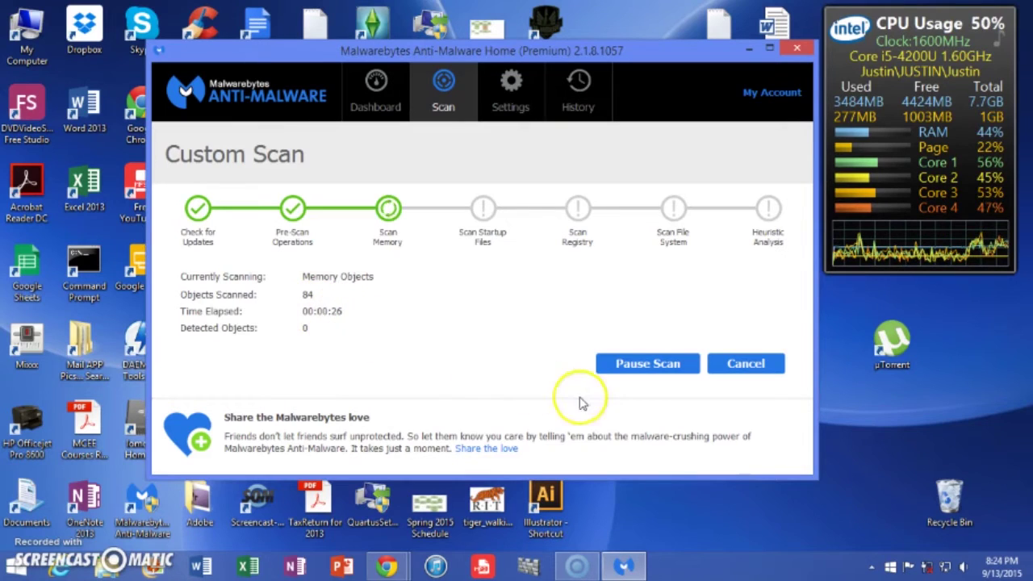
Pause and cancel the running Custom Scan, dismiss its summary, and close Malwarebytes Anti-Malware
left_click(653, 364)
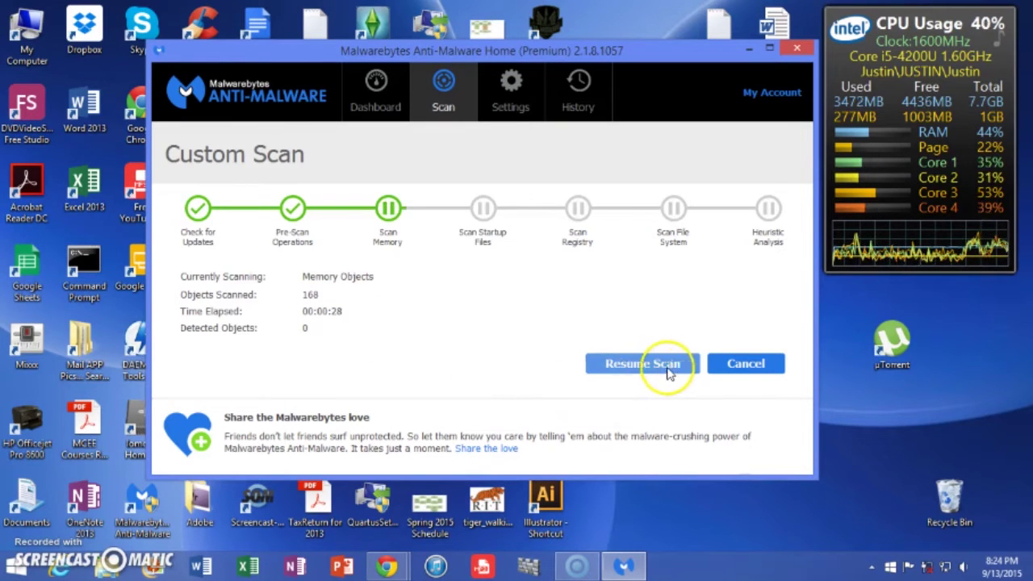
left_click(730, 367)
left_click(517, 287)
left_click(719, 364)
left_click(666, 364)
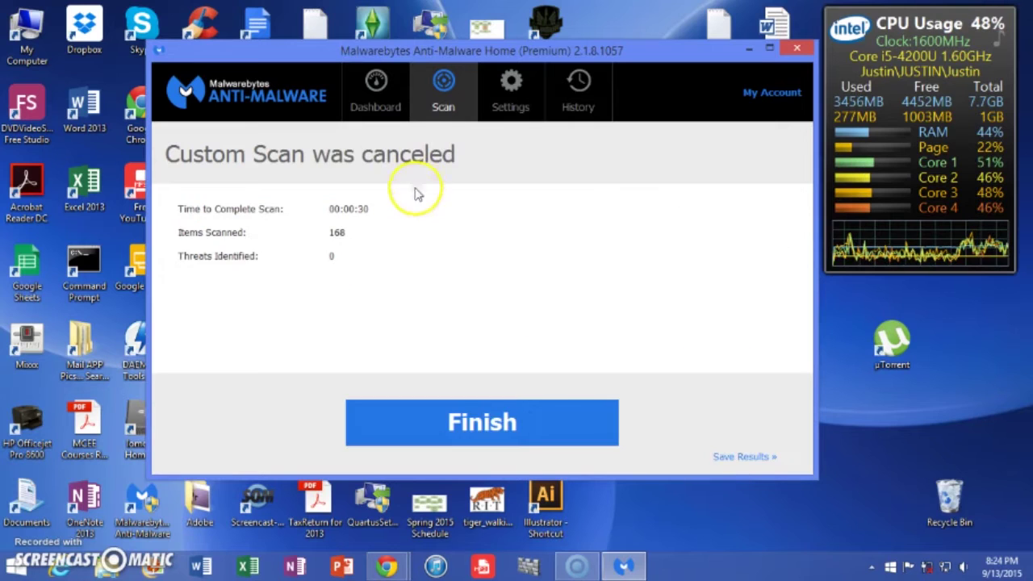
left_click(489, 418)
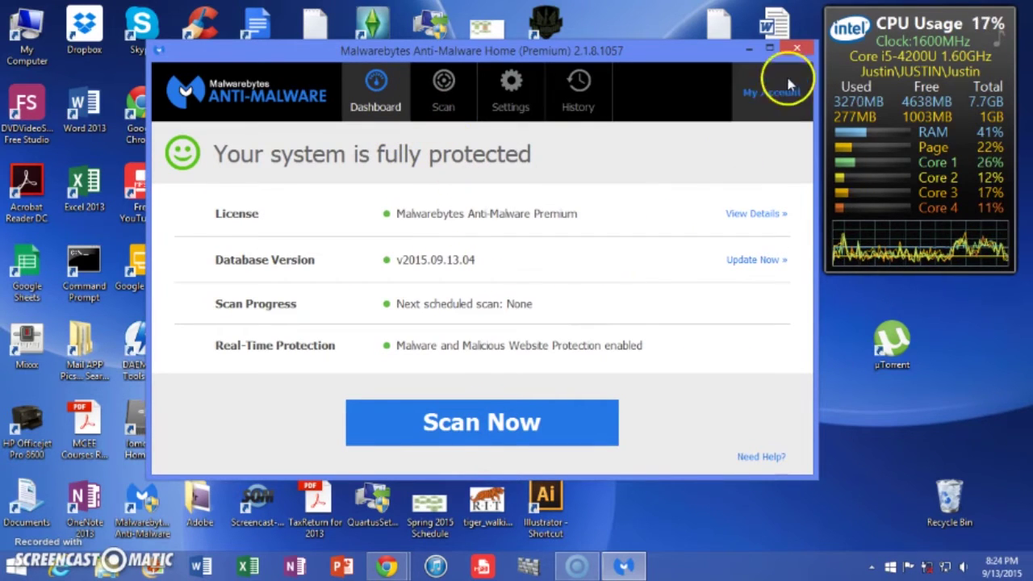
left_click(799, 50)
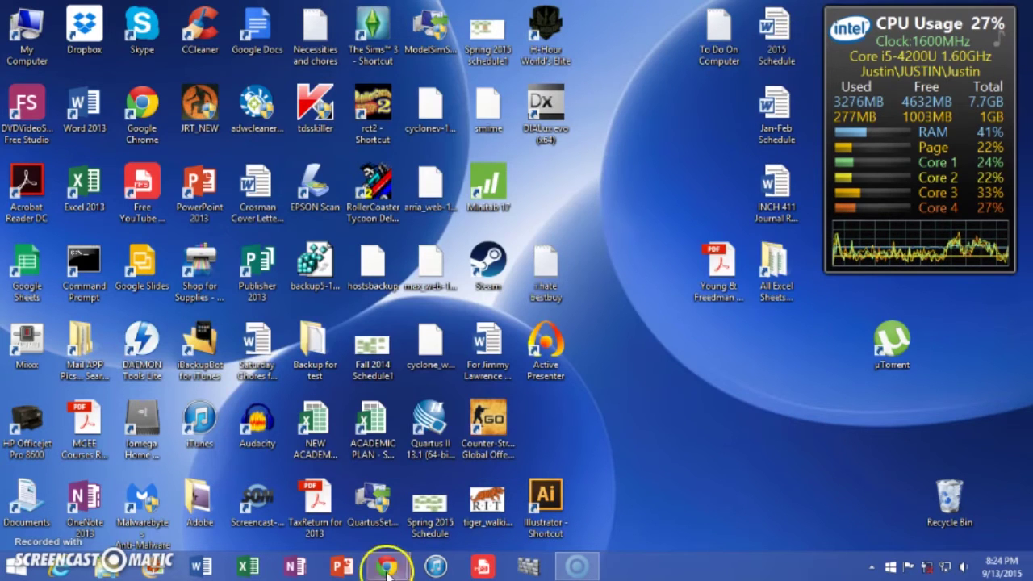
Switch to Chrome, search for "c cleaner" and open Piriform's CCleaner download page
mouse_move(388, 571)
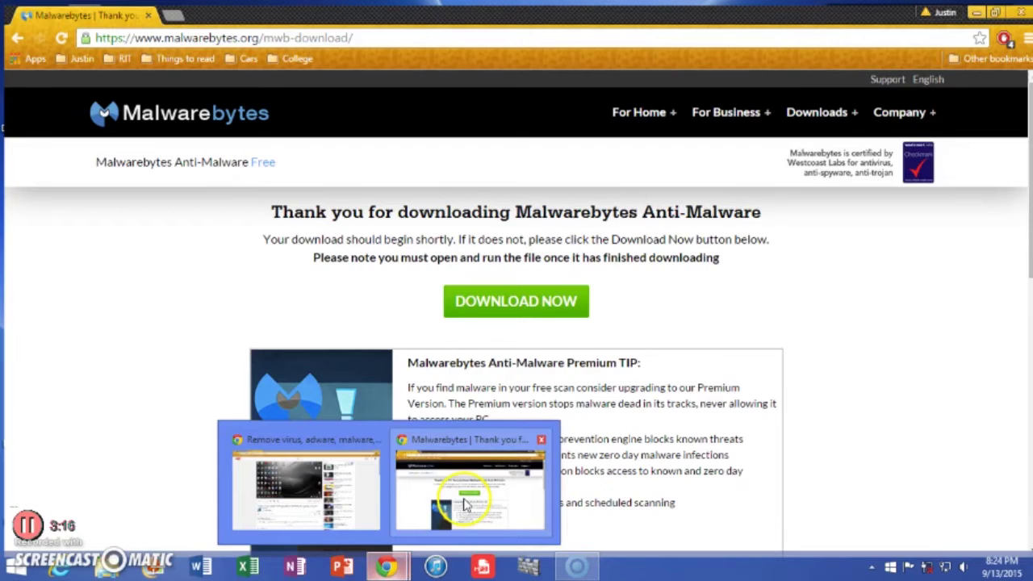
left_click(471, 488)
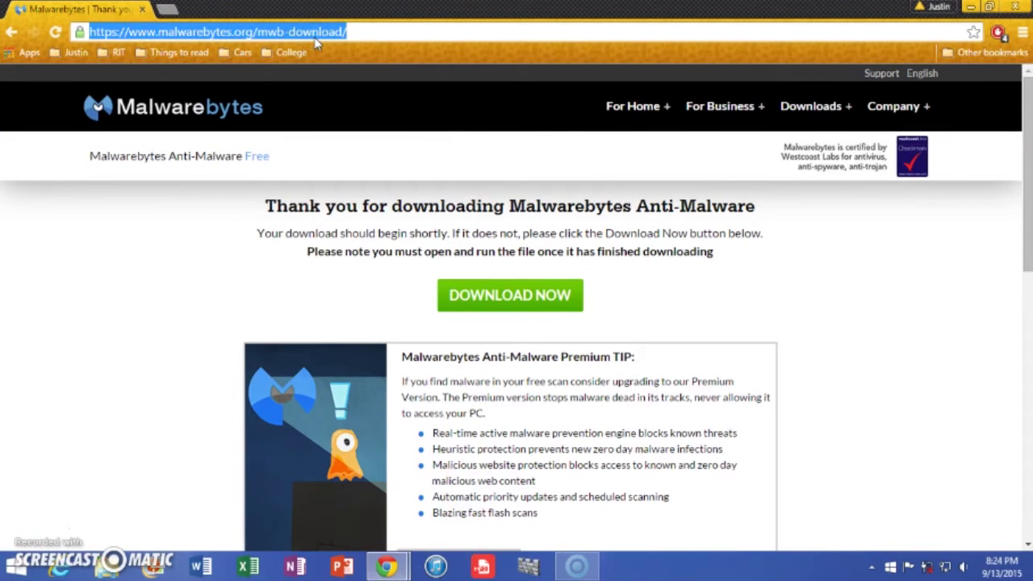
type("c cleaner")
key("Return")
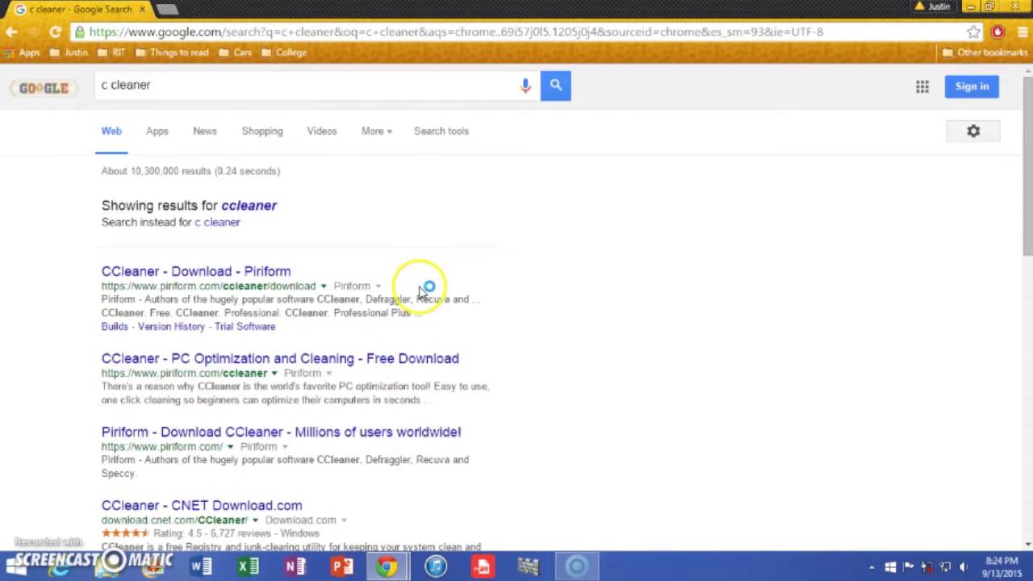
left_click(265, 273)
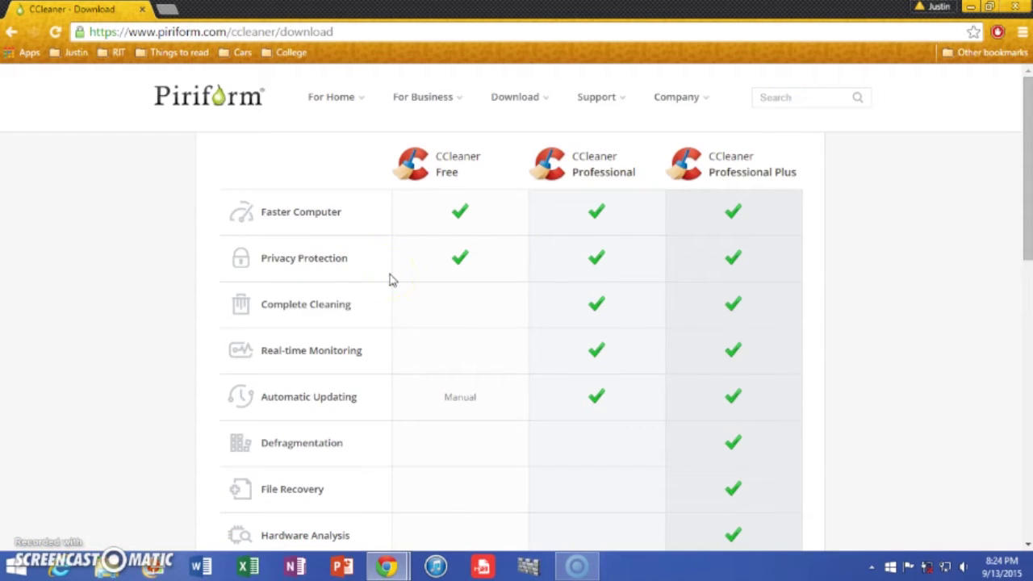
Download the CCleaner Free edition from the product comparison table
left_click_drag(471, 171, 429, 174)
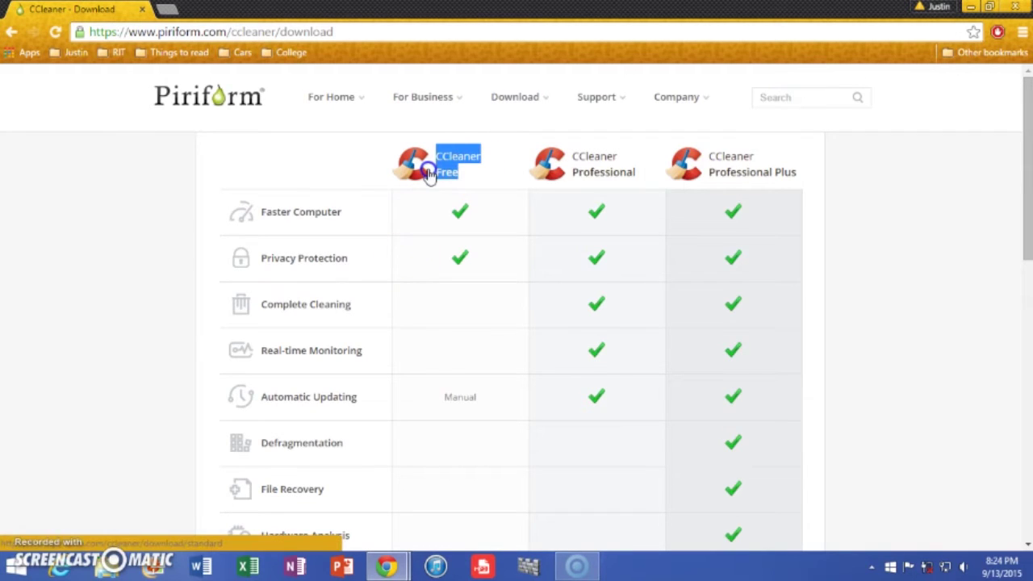
left_click(456, 355)
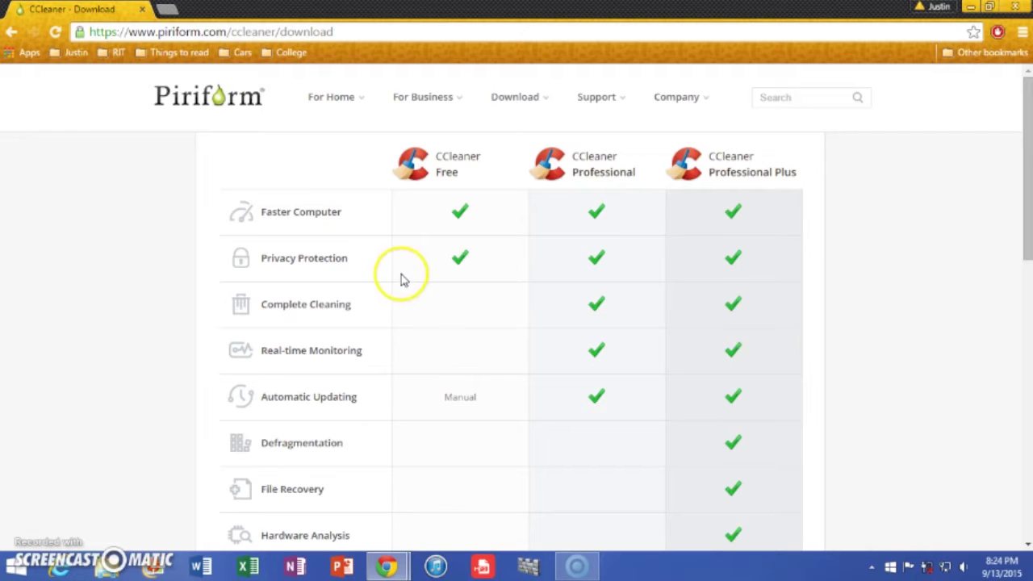
scroll(500, 389, "down", 3)
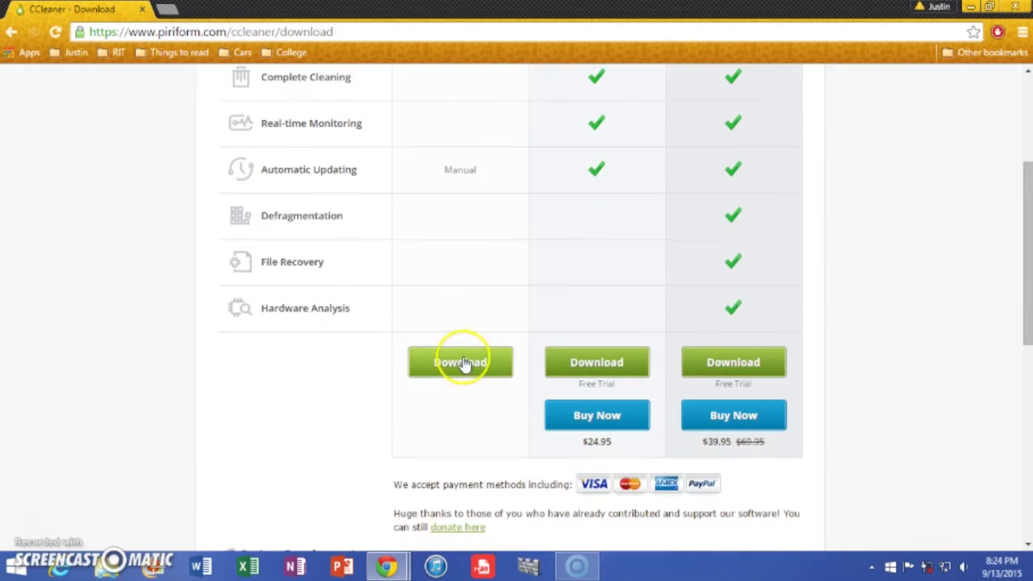
left_click(463, 364)
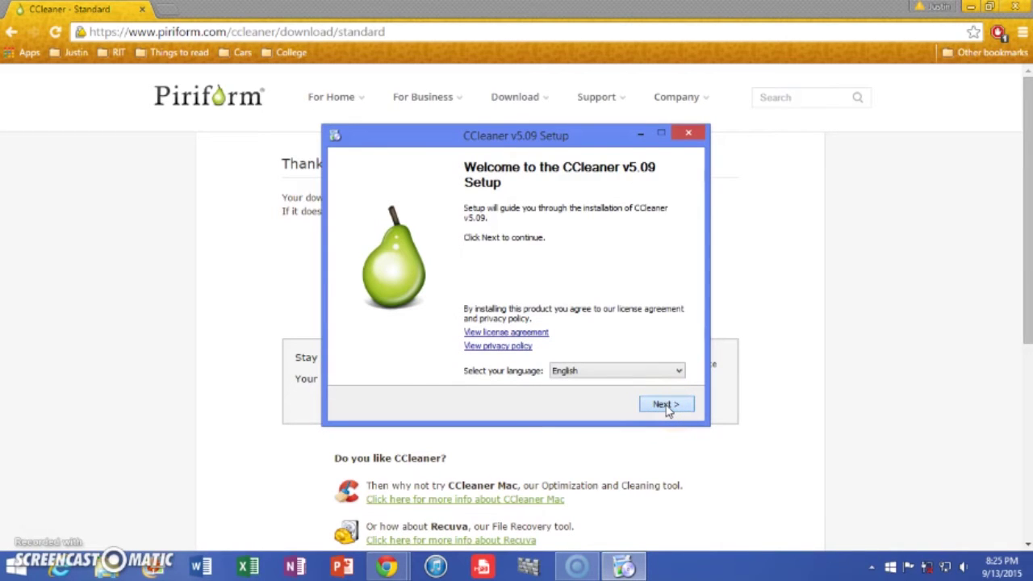
Go through CCleaner v5.09 setup in English, keeping all install options enabled and declining the VyprVPN offer
left_click(667, 406)
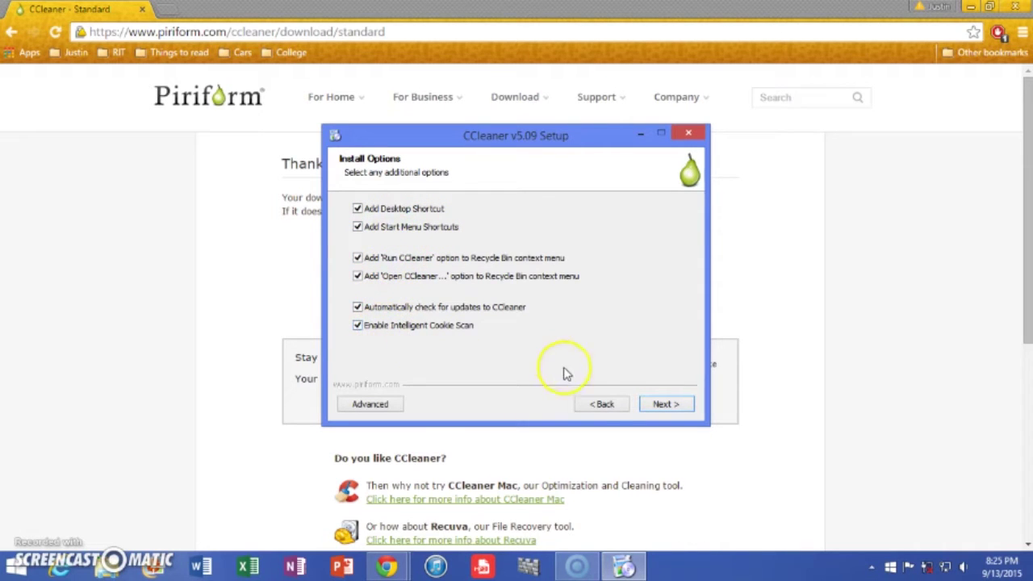
left_click(662, 406)
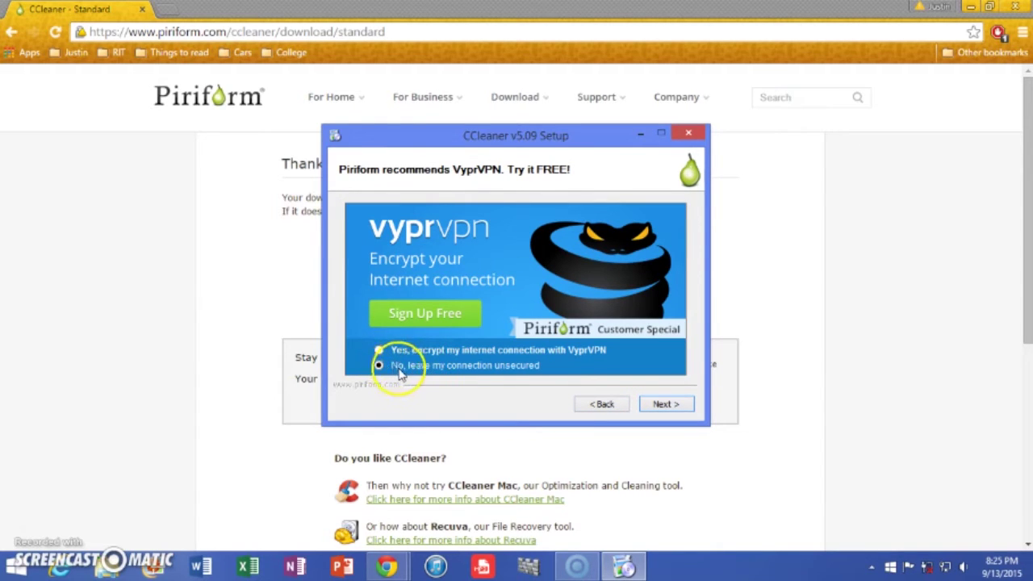
left_click(650, 408)
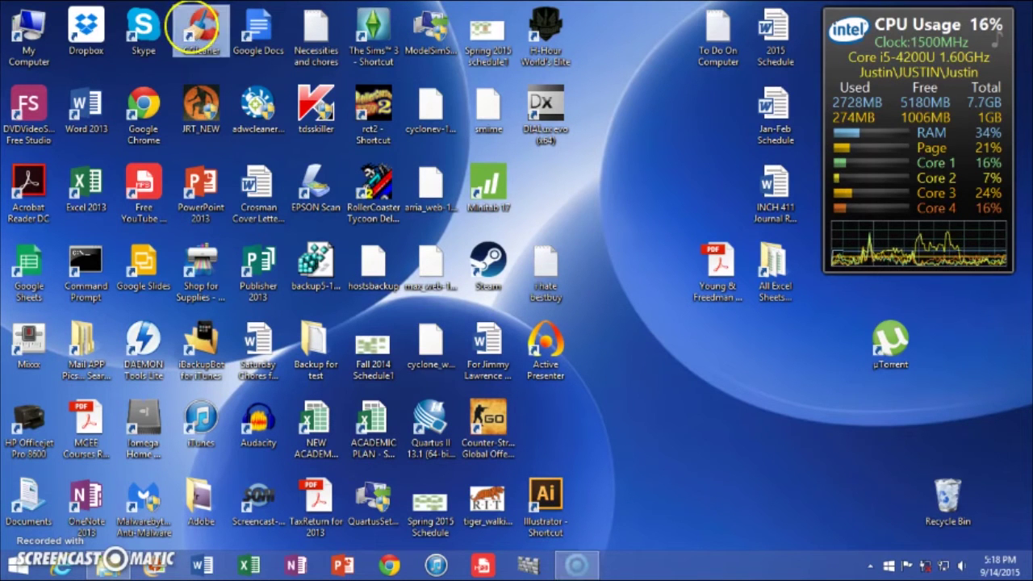
Open the installed CCleaner and review the Windows and Applications cleaning items, leaving Cookies unchecked
double_click(194, 29)
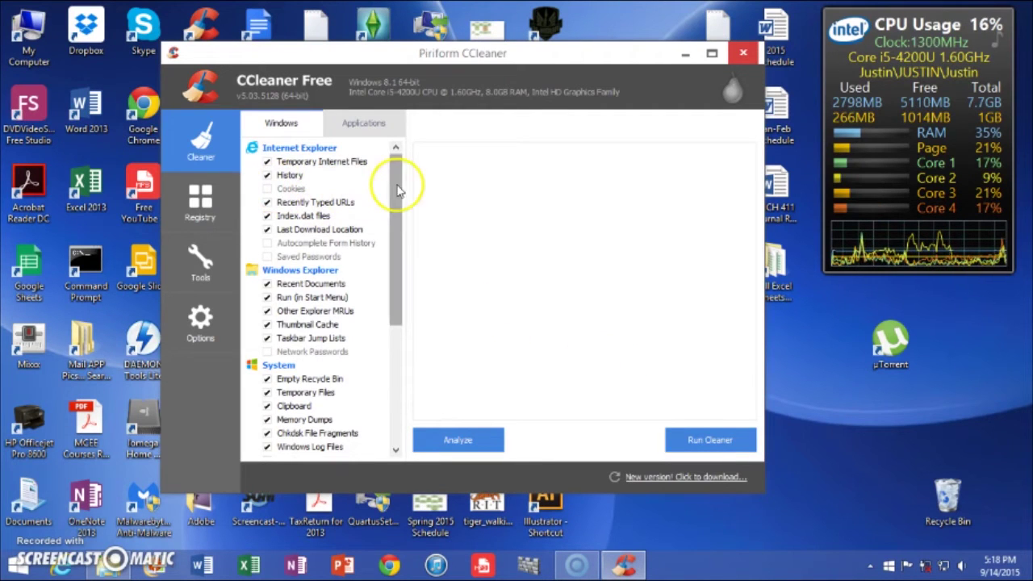
left_click(267, 188)
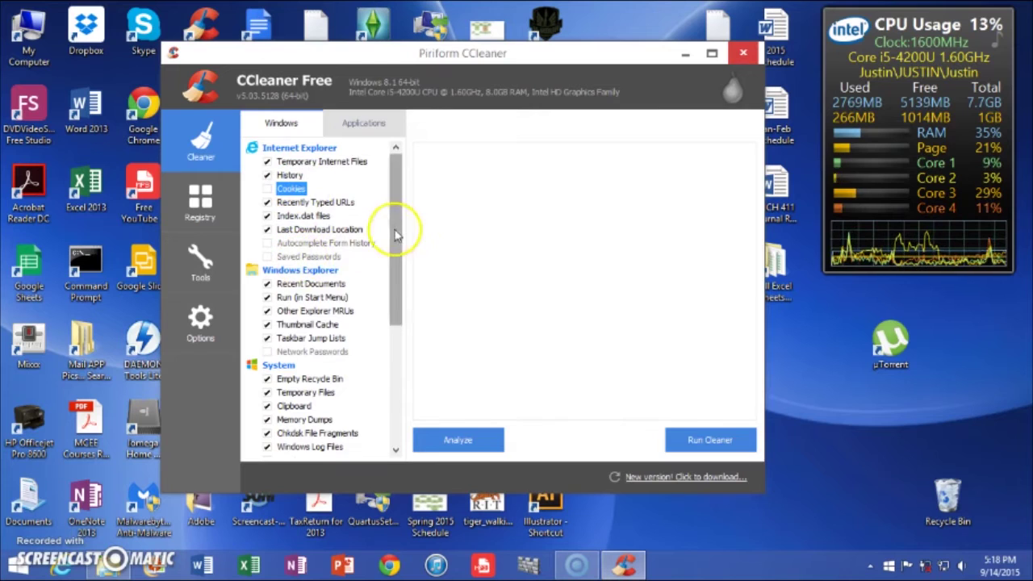
left_click_drag(402, 223, 373, 131)
left_click(372, 128)
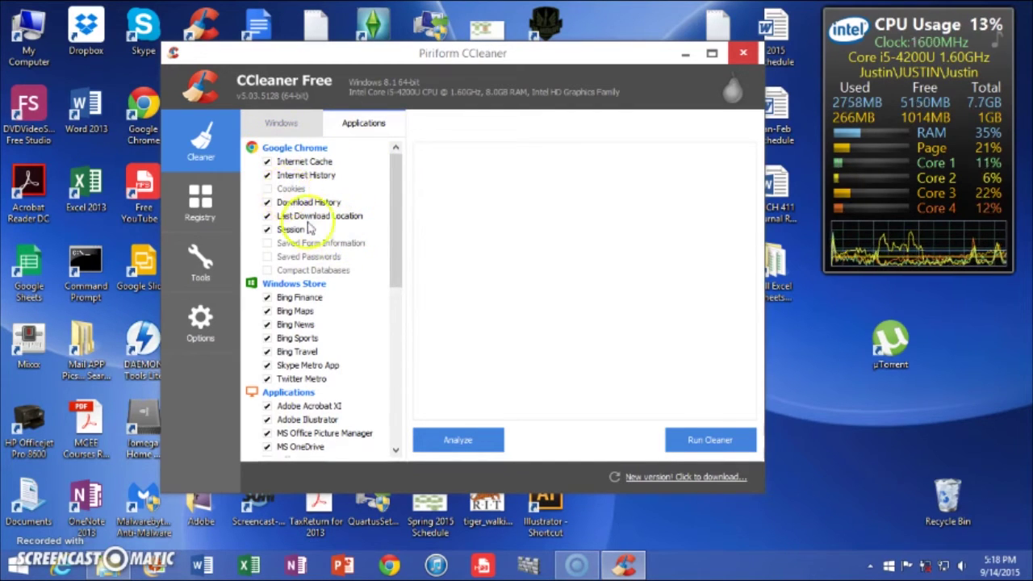
left_click_drag(394, 216, 408, 293)
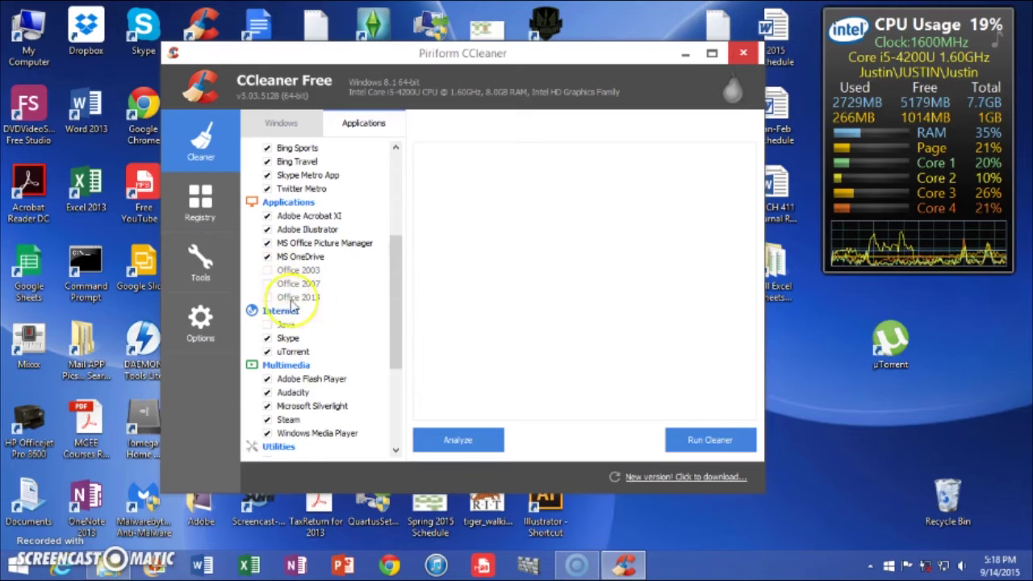
left_click_drag(397, 299, 397, 200)
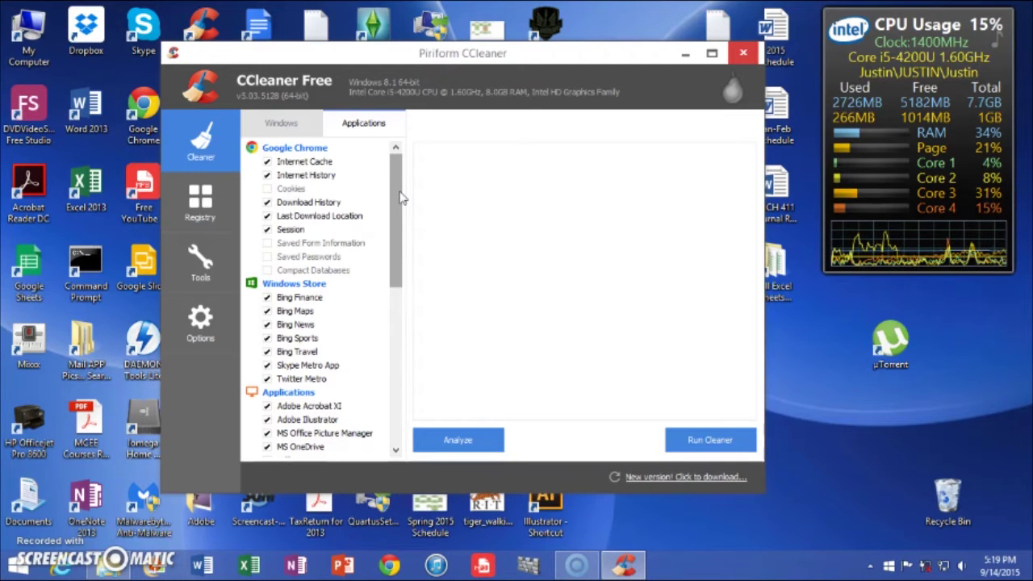
Analyze the system for removable files, run the cleaner on them, and confirm the permanent deletion
left_click(488, 438)
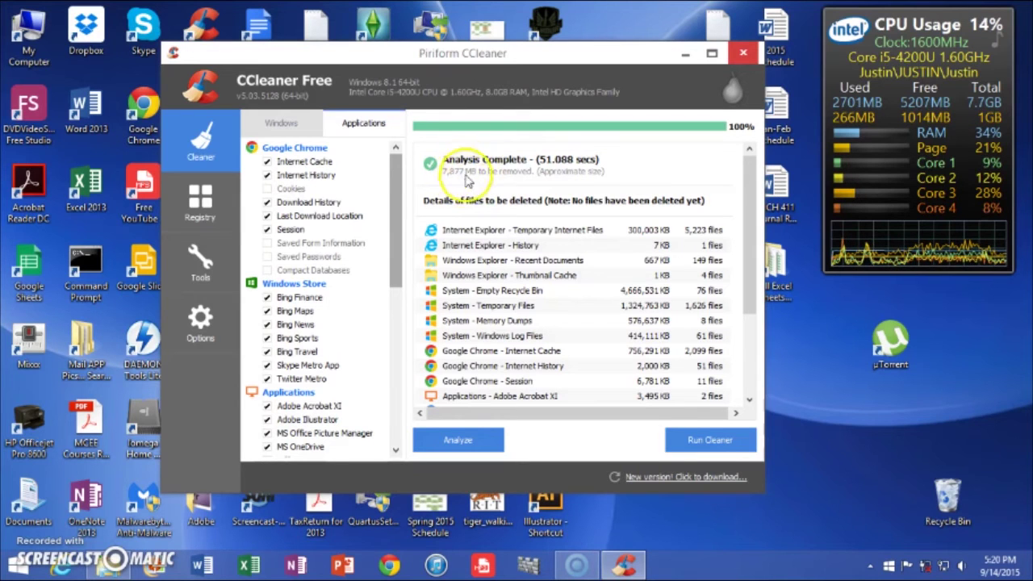
mouse_move(746, 219)
left_mouse_down()
mouse_move(745, 288)
mouse_move(759, 295)
mouse_move(739, 250)
mouse_move(741, 214)
left_mouse_up()
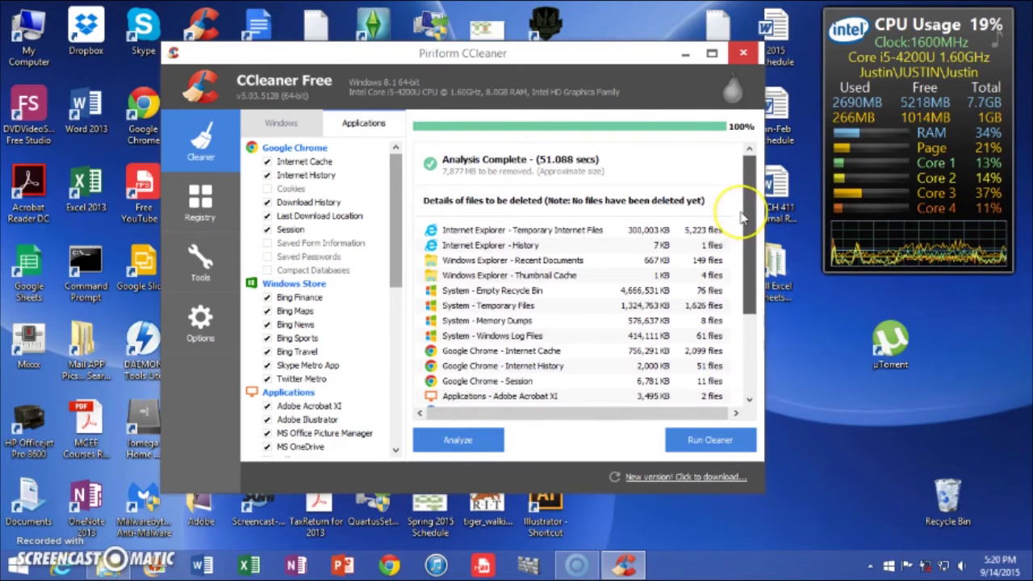
left_click(713, 441)
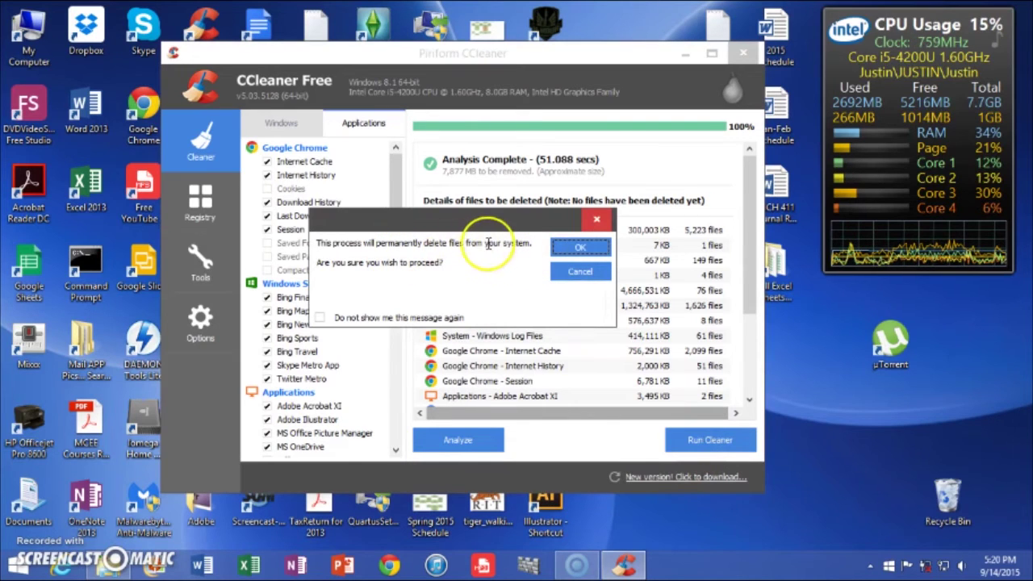
left_click_drag(425, 243, 482, 243)
left_click(590, 252)
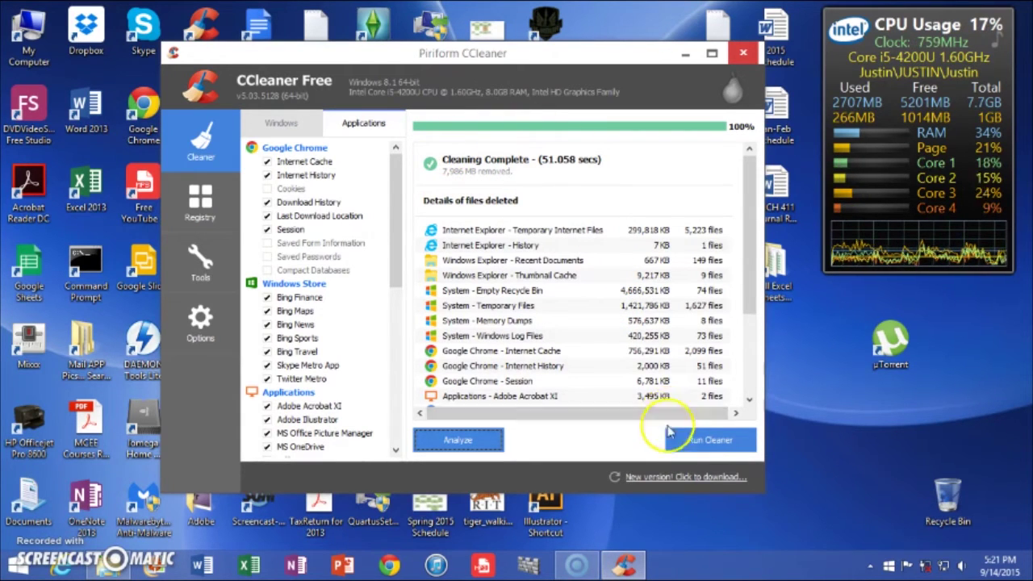
Open Chrome, dock its window beside CCleaner, and search the web for "google"
left_click(389, 565)
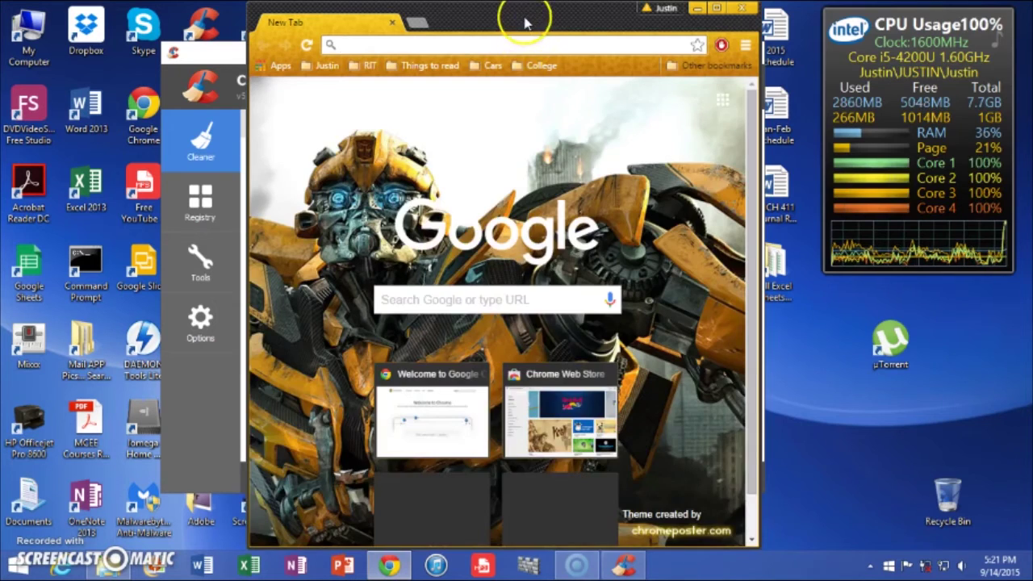
left_click_drag(525, 24, 1031, 23)
type("google")
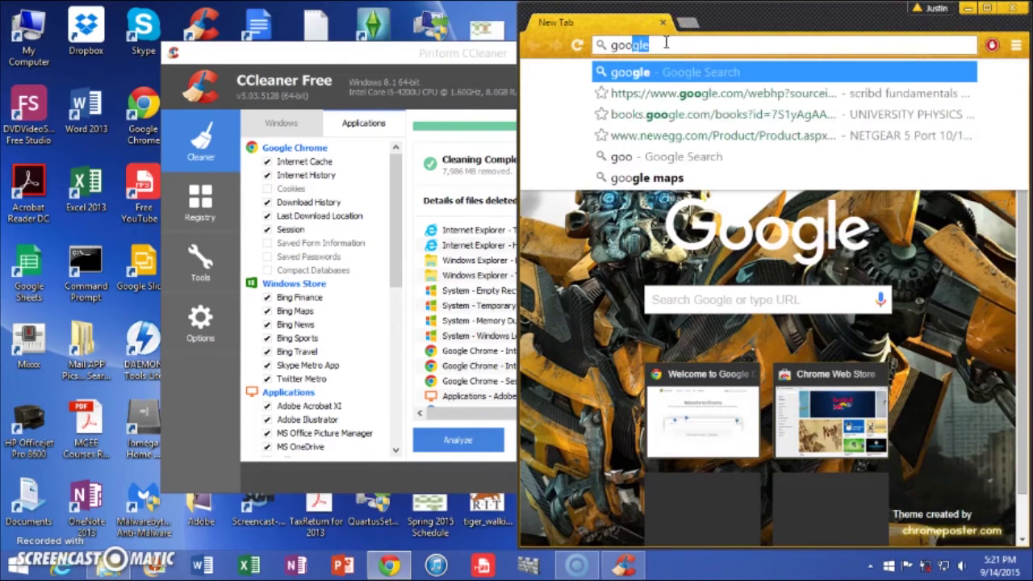
key("Return")
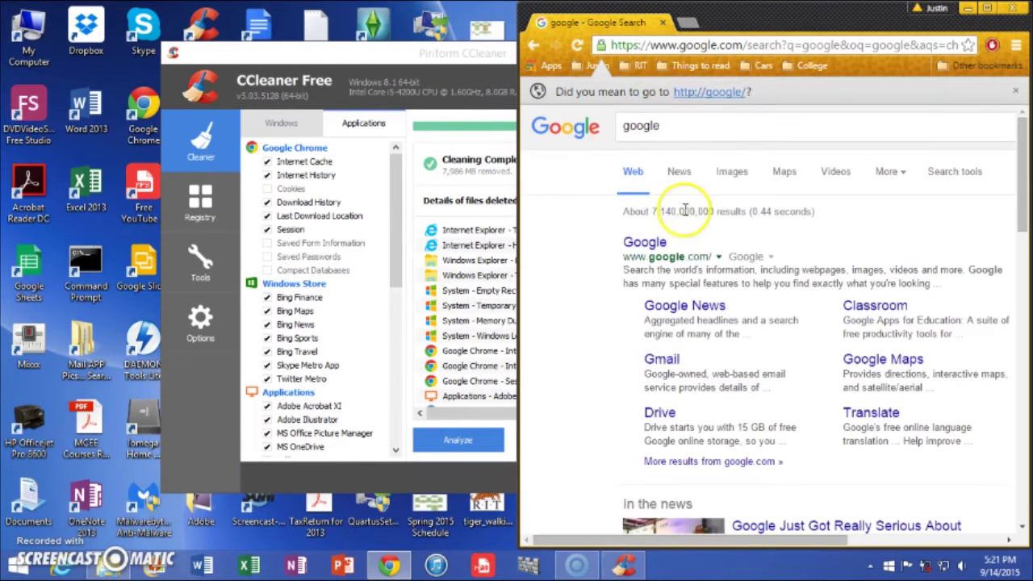
Switch the Google search to image results and search images for "basketball"
left_click_drag(641, 241, 732, 174)
left_click(733, 171)
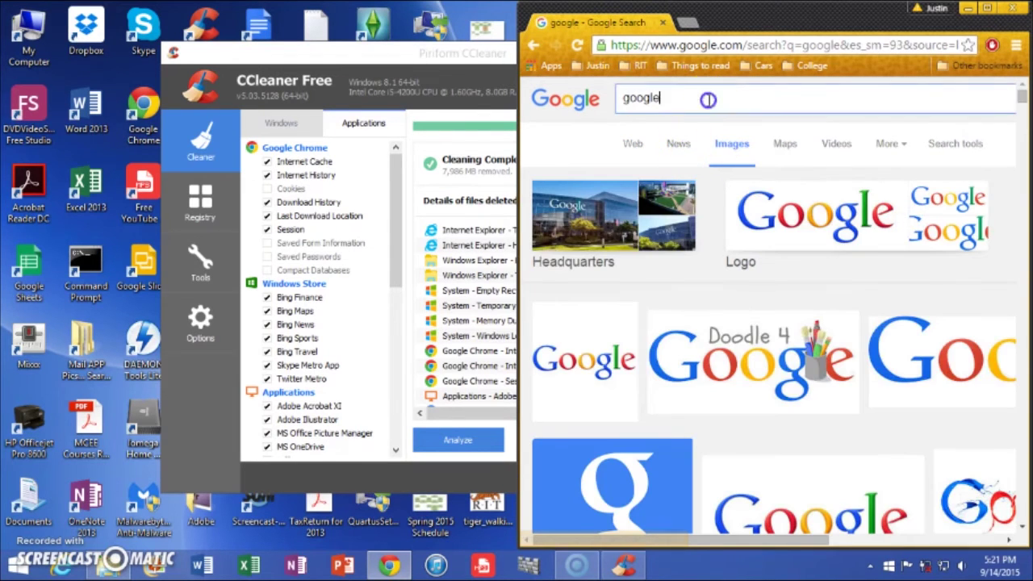
left_click_drag(708, 99, 589, 83)
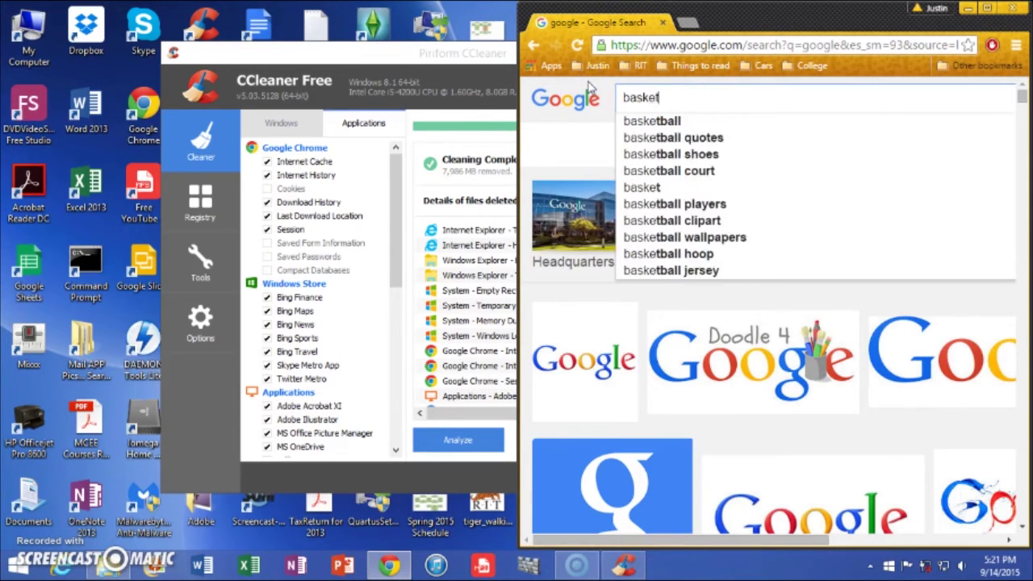
type("l")
key("Return")
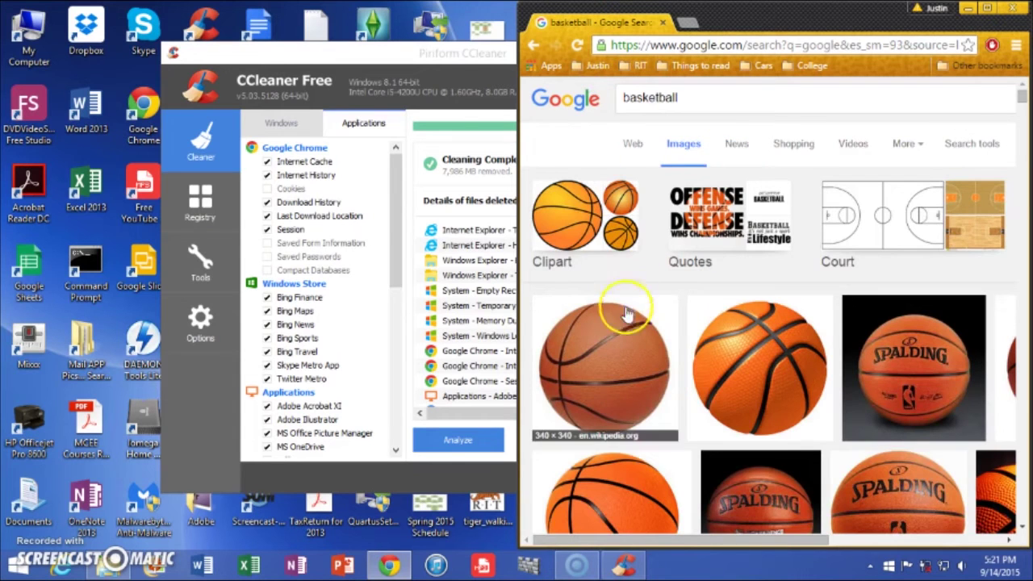
Open the Wikipedia Basketball page from the first image result and skim through the article
left_click(626, 331)
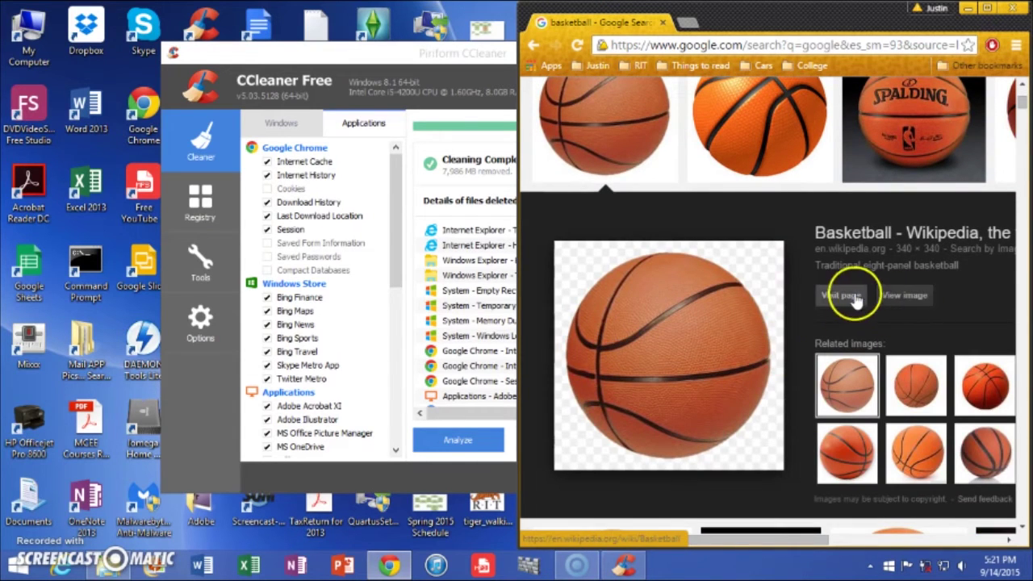
left_click(856, 296)
scroll(744, 323, "down", 20)
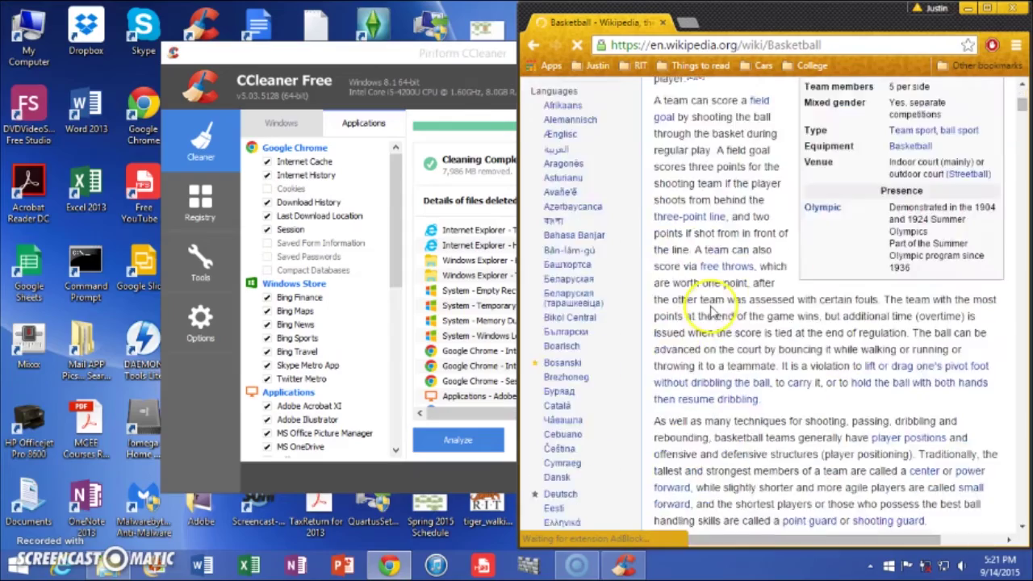
scroll(712, 304, "down", 15)
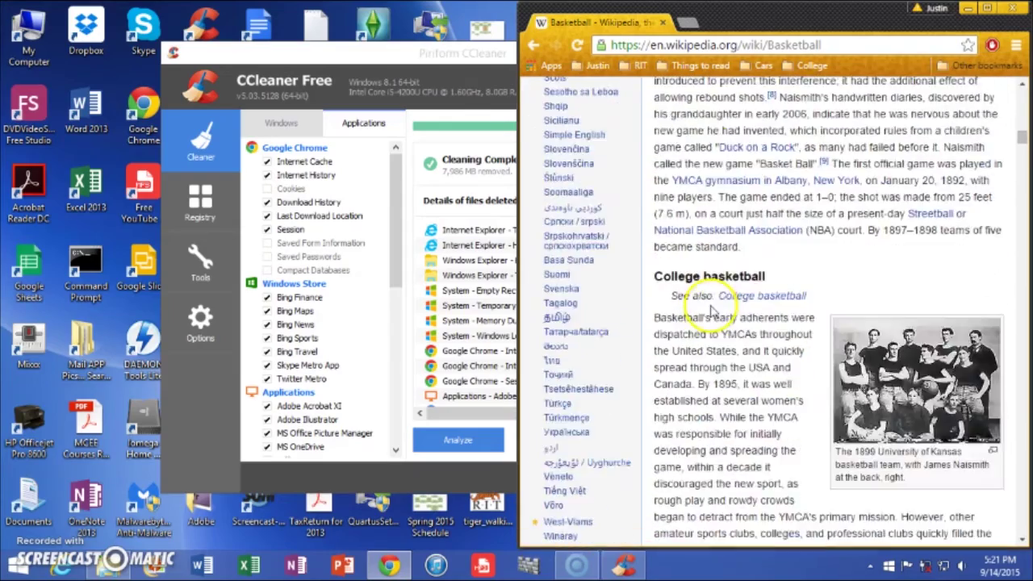
scroll(865, 181, "up", 15)
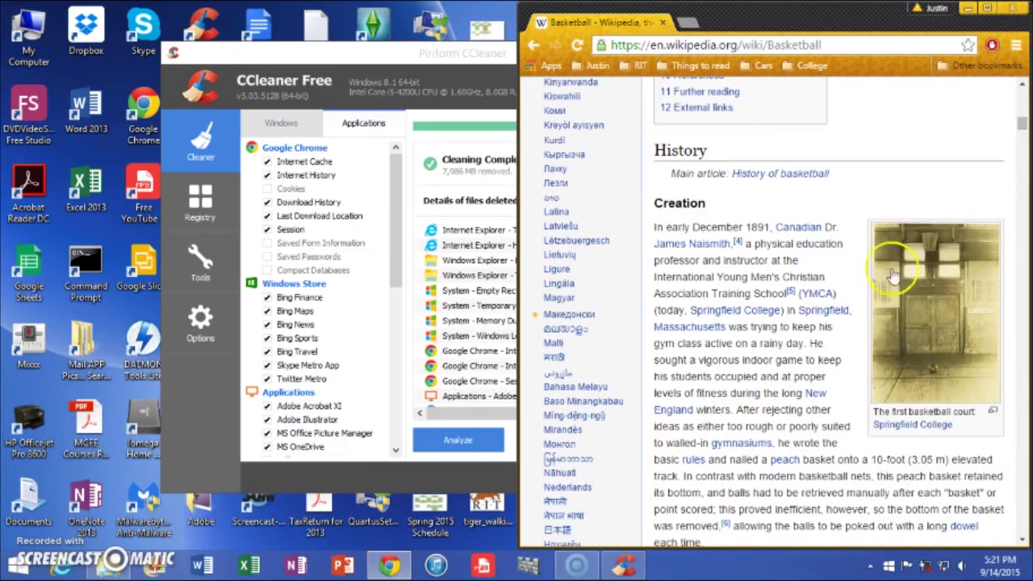
scroll(839, 307, "up", 10)
scroll(839, 306, "up", 10)
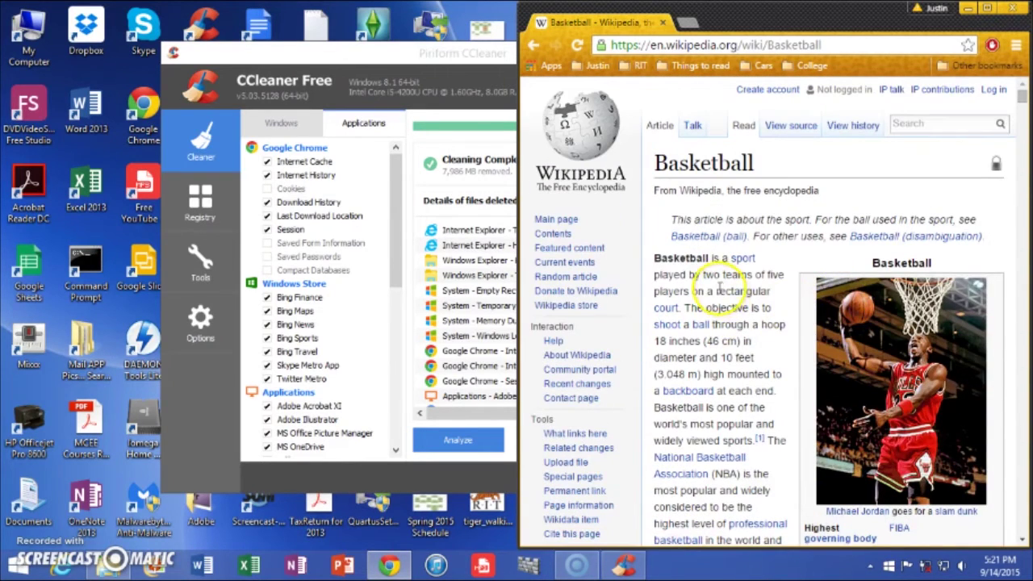
Return to CCleaner, analyze the system again, and allow it to close Google Chrome
left_click_drag(450, 58, 394, 71)
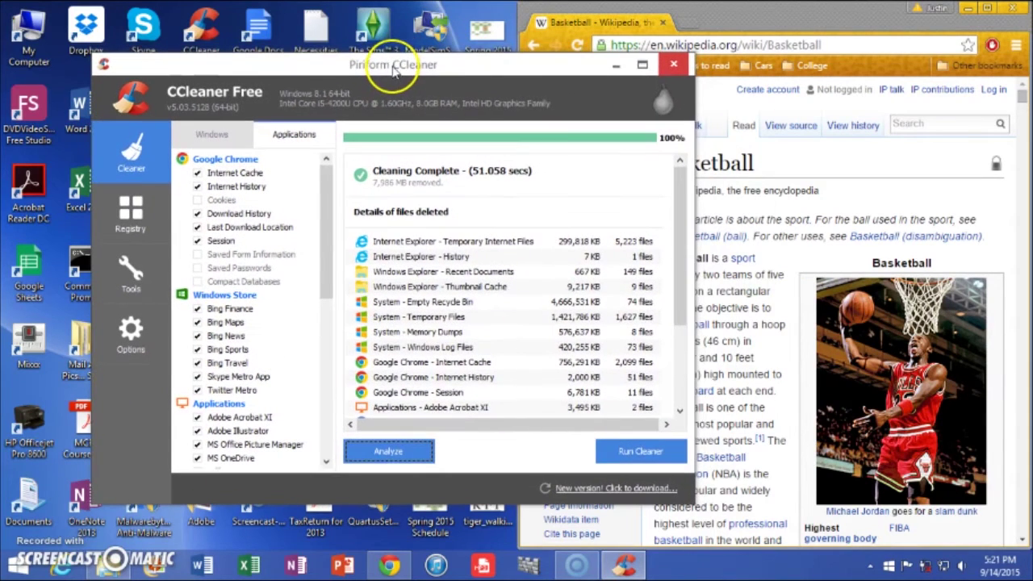
left_click(787, 15)
left_click(400, 66)
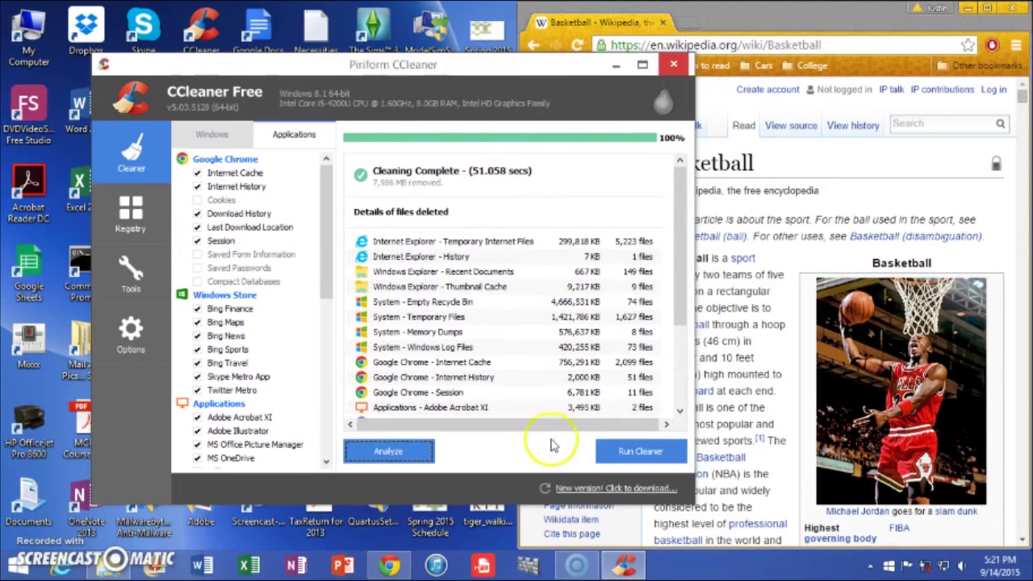
left_click(371, 452)
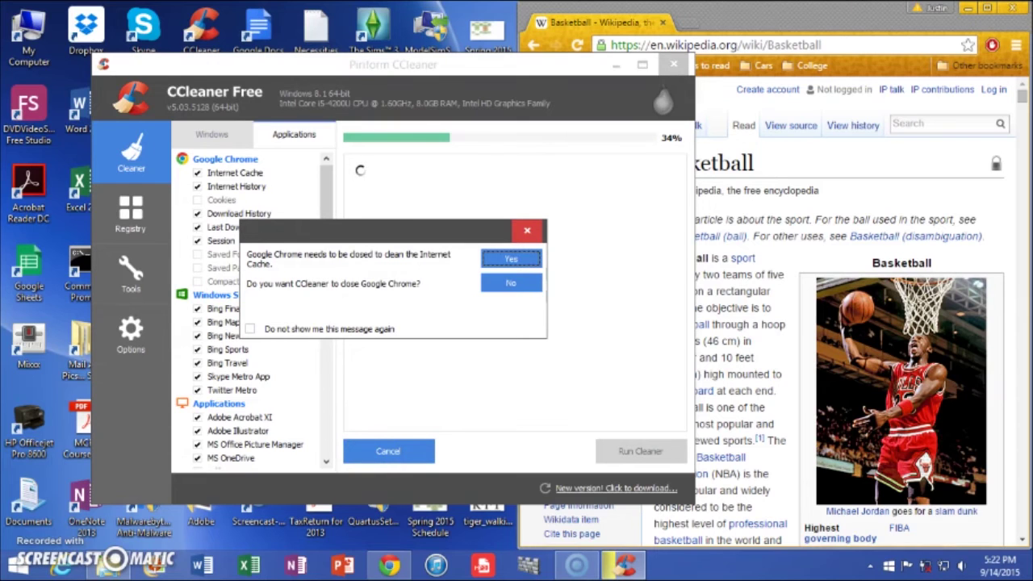
left_click(511, 260)
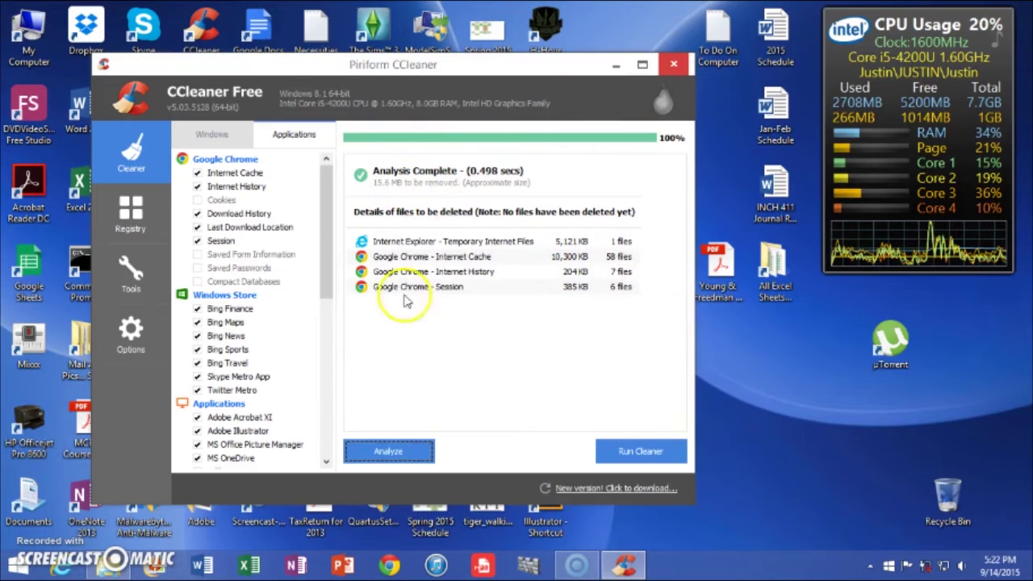
Run the cleaner on the newly analyzed files and confirm the permanent deletion
left_click(638, 450)
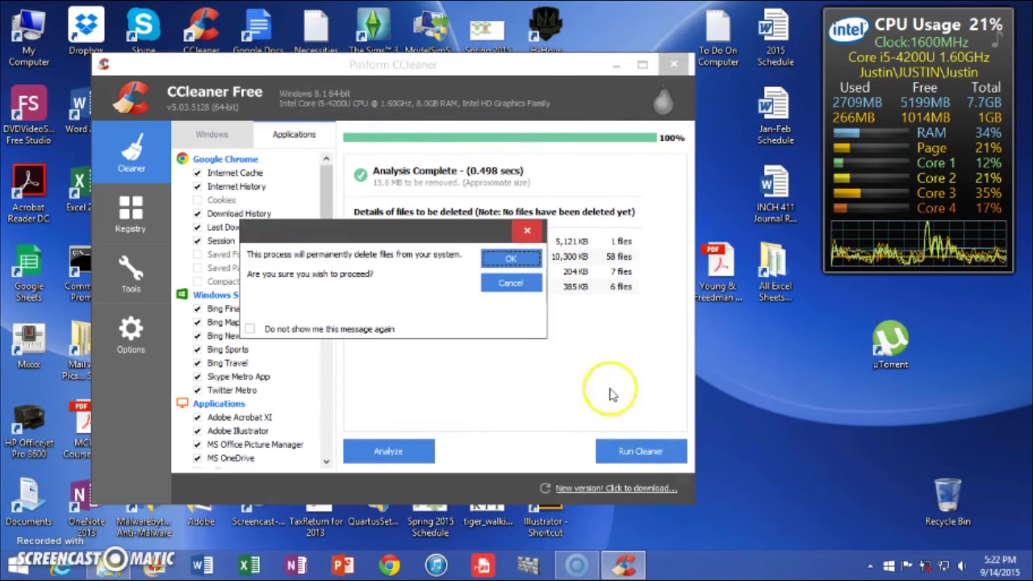
left_click(511, 258)
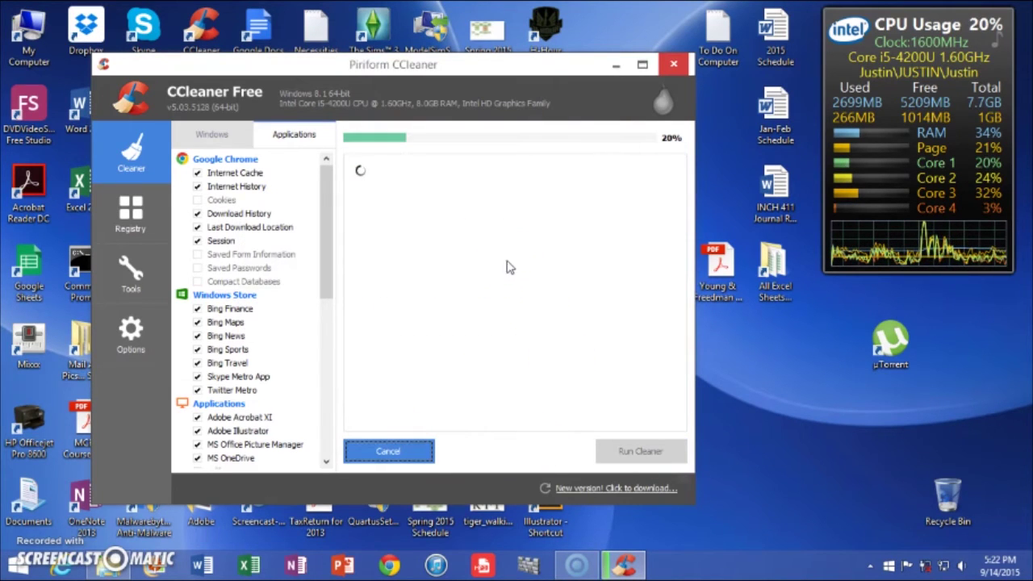
left_click(485, 244)
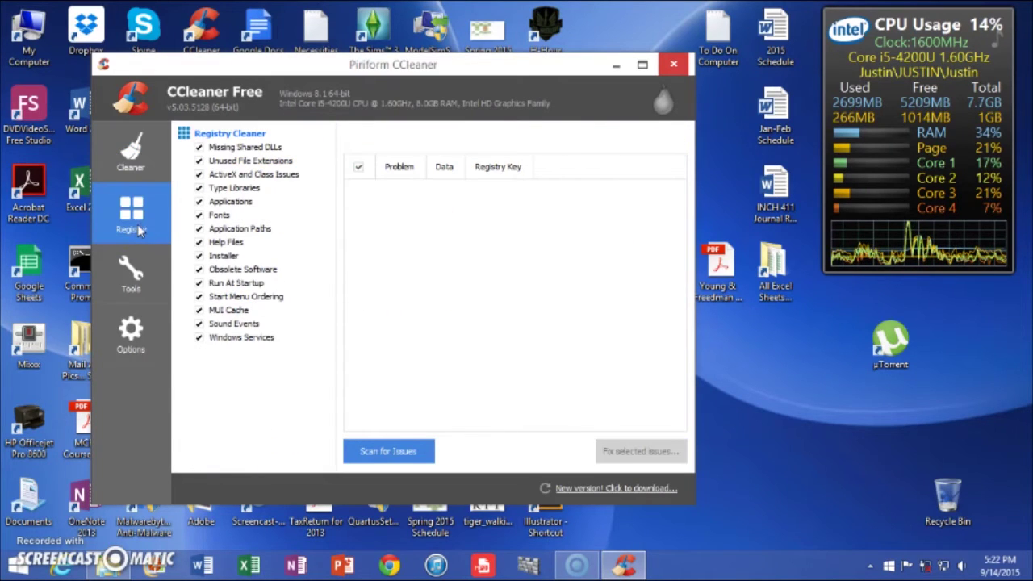
Scan the registry for issues with all Registry Cleaner categories checked, and look through the list of problems
left_click(282, 172)
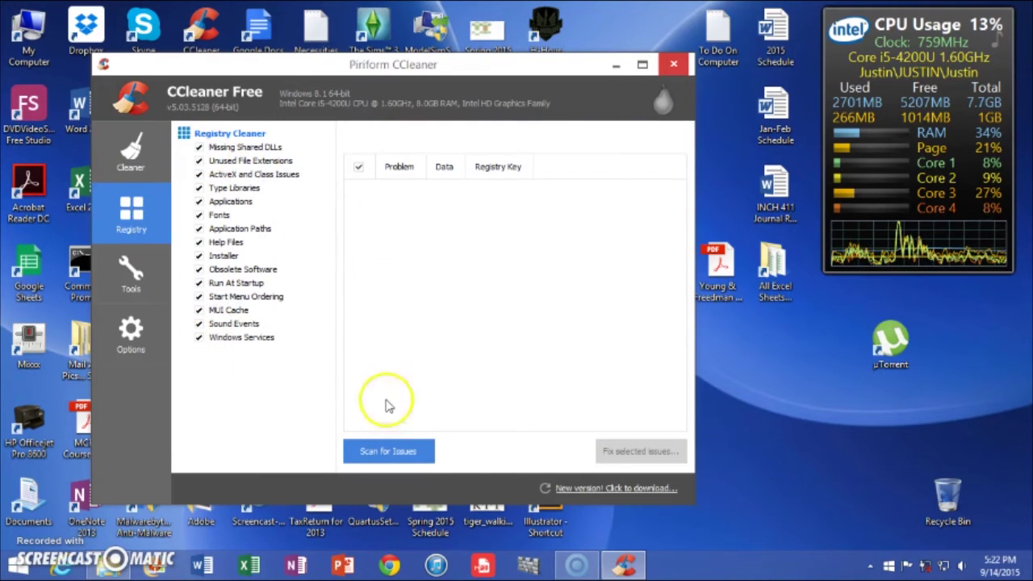
left_click(390, 451)
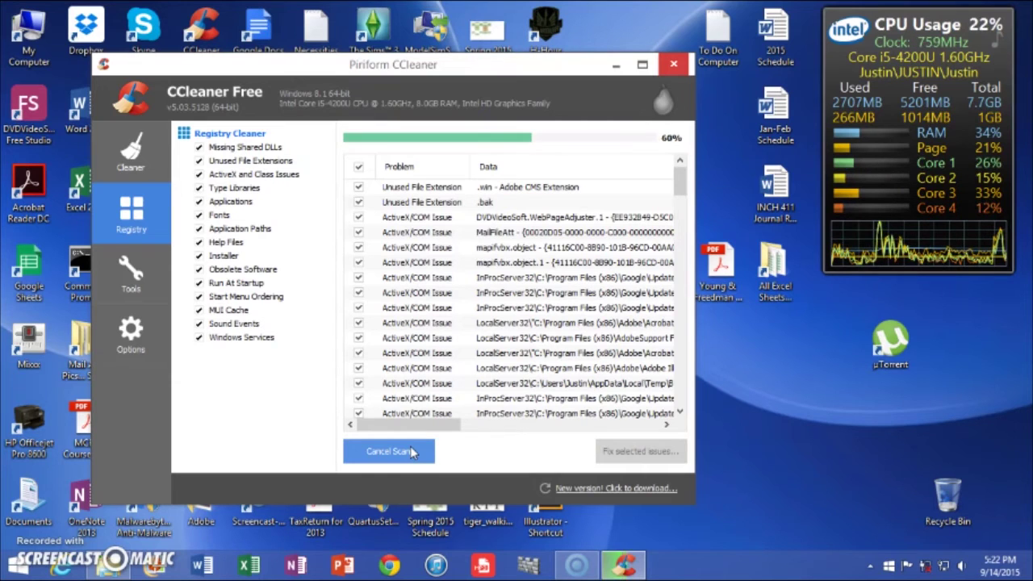
scroll(594, 363, "down", 10)
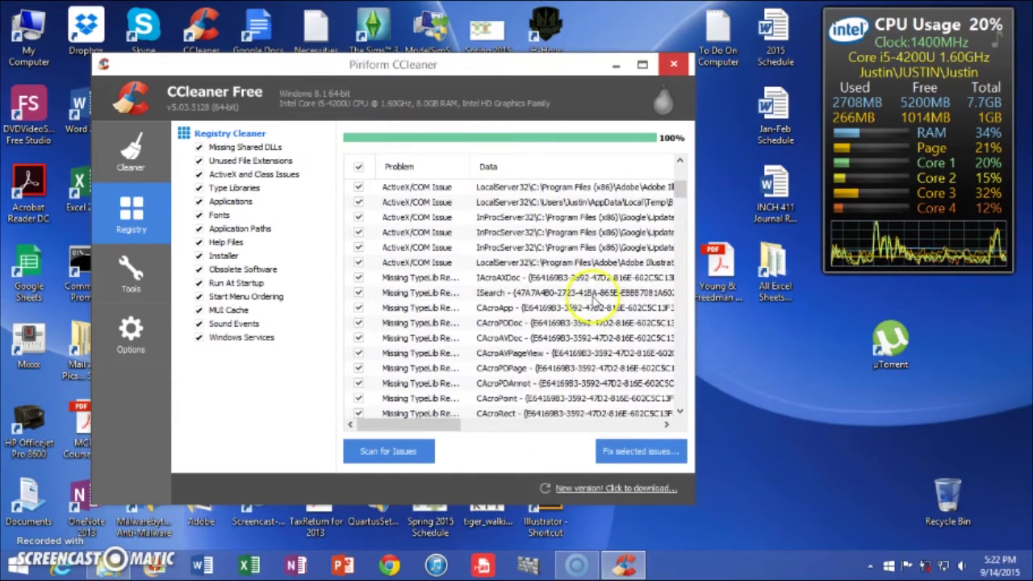
scroll(595, 404, "down", 5)
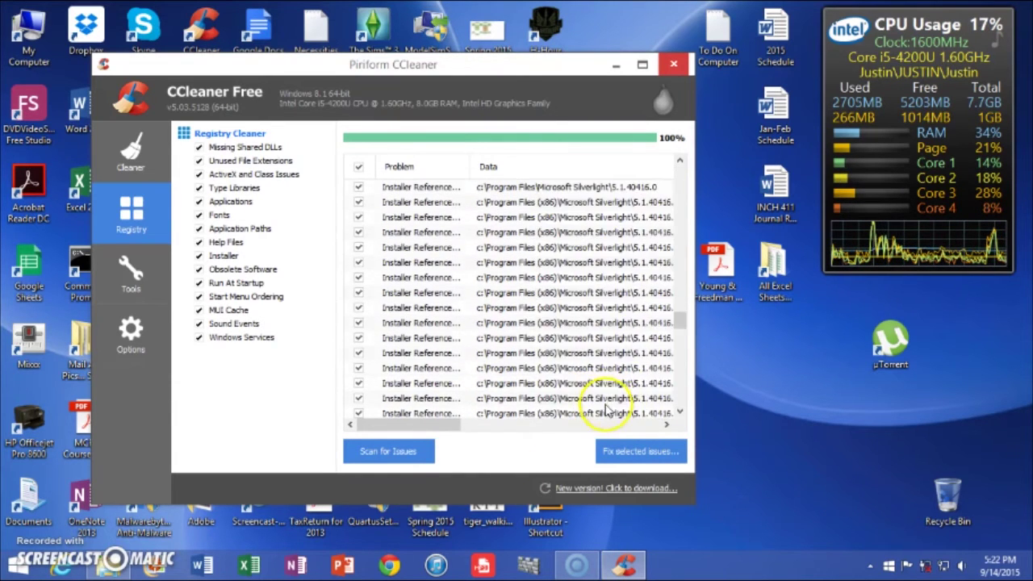
left_click(632, 449)
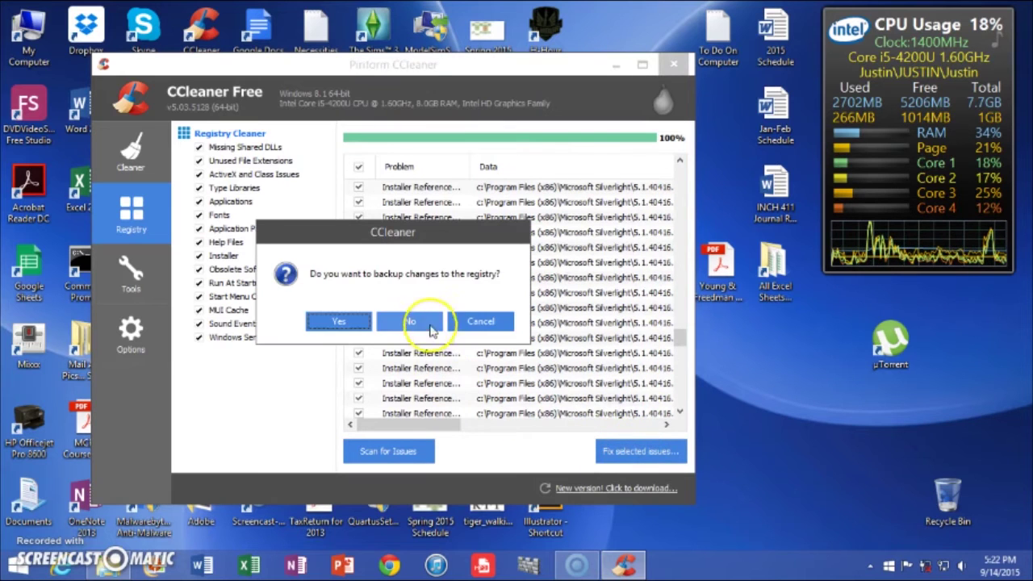
left_click(478, 320)
left_click_drag(683, 338, 677, 181)
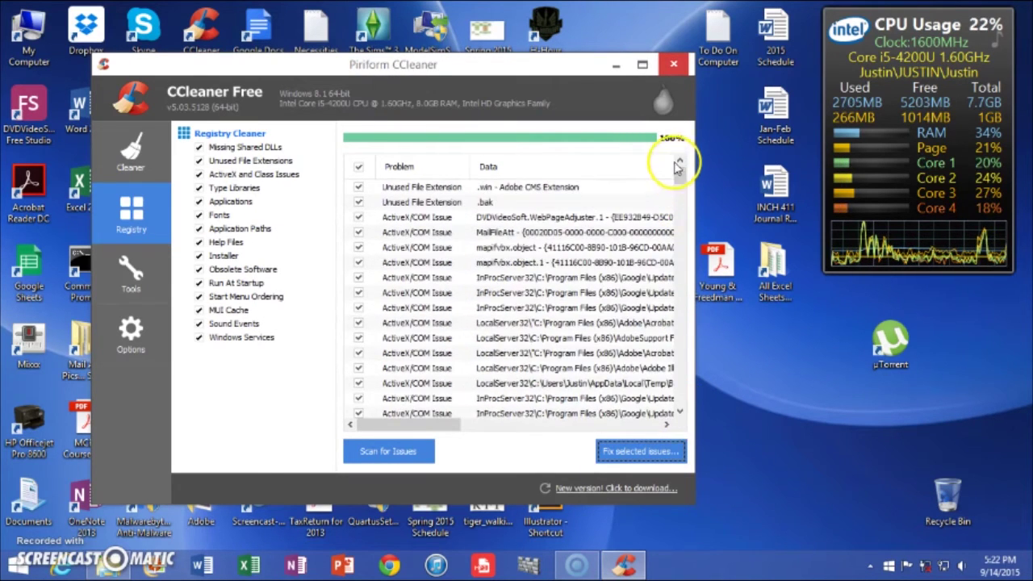
Start fixing the selected registry issues, accept the registry backup, and choose the Desktop as its save location
left_click(653, 449)
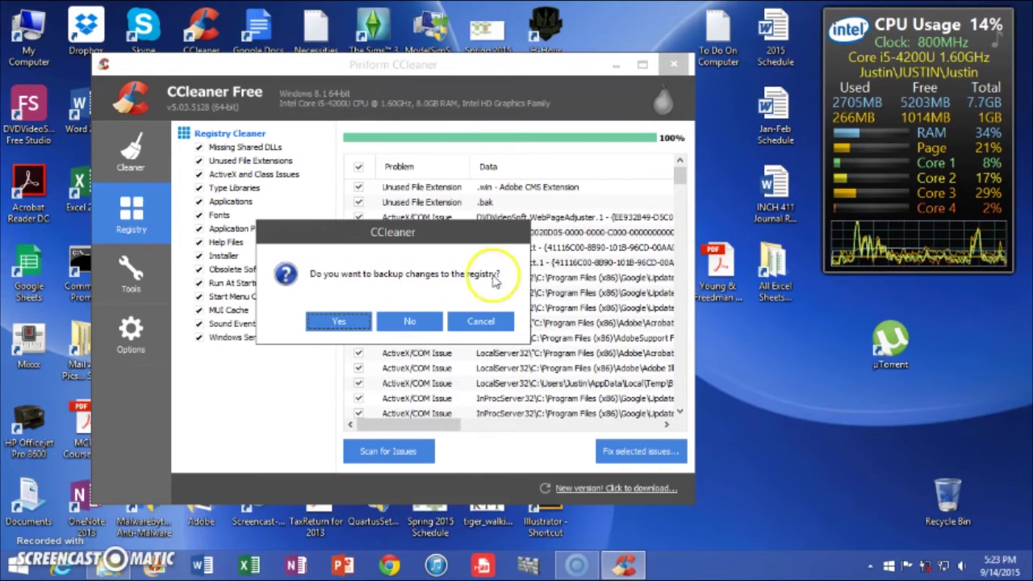
left_click(339, 321)
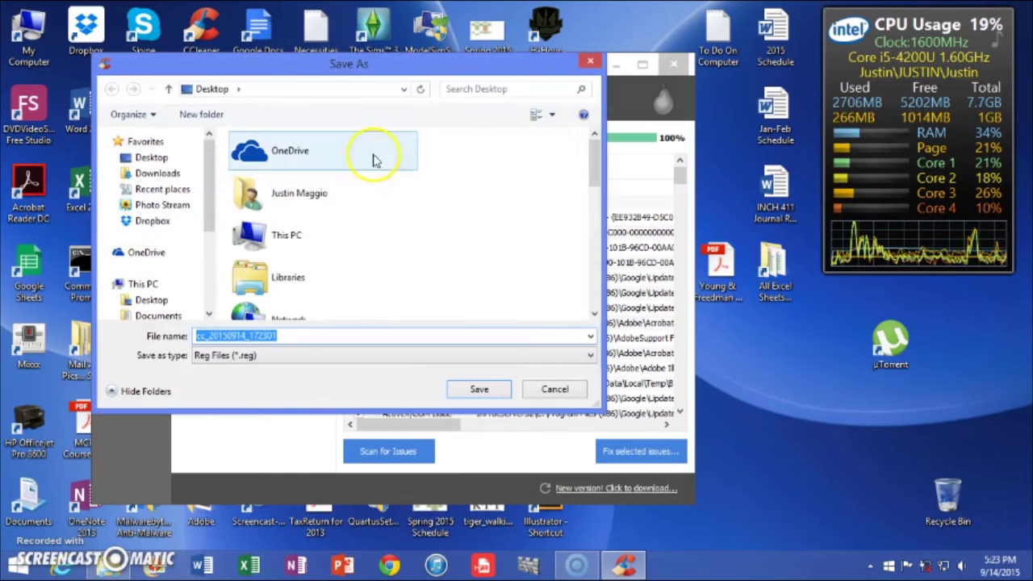
left_click(151, 157)
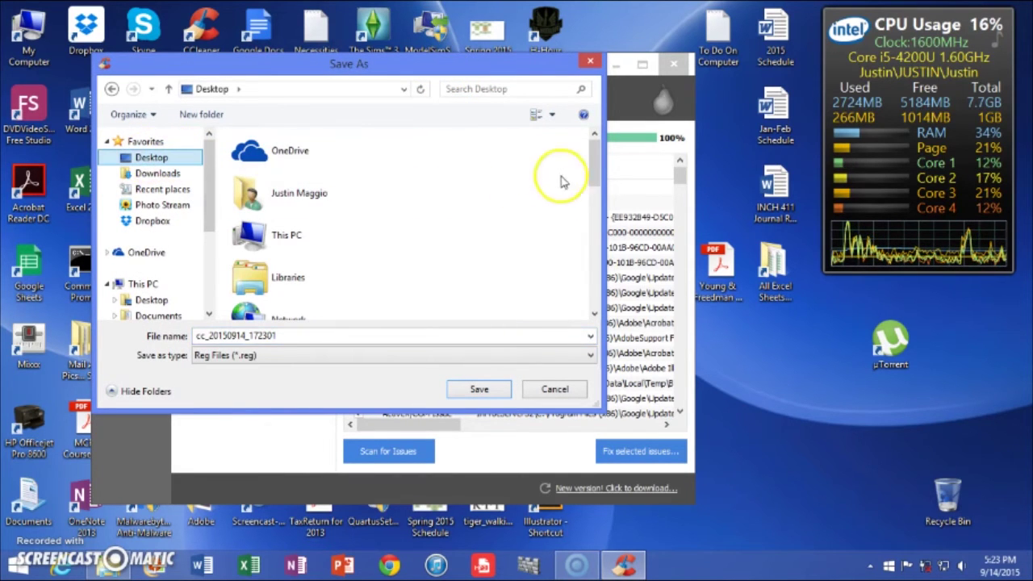
left_click_drag(595, 157, 605, 231)
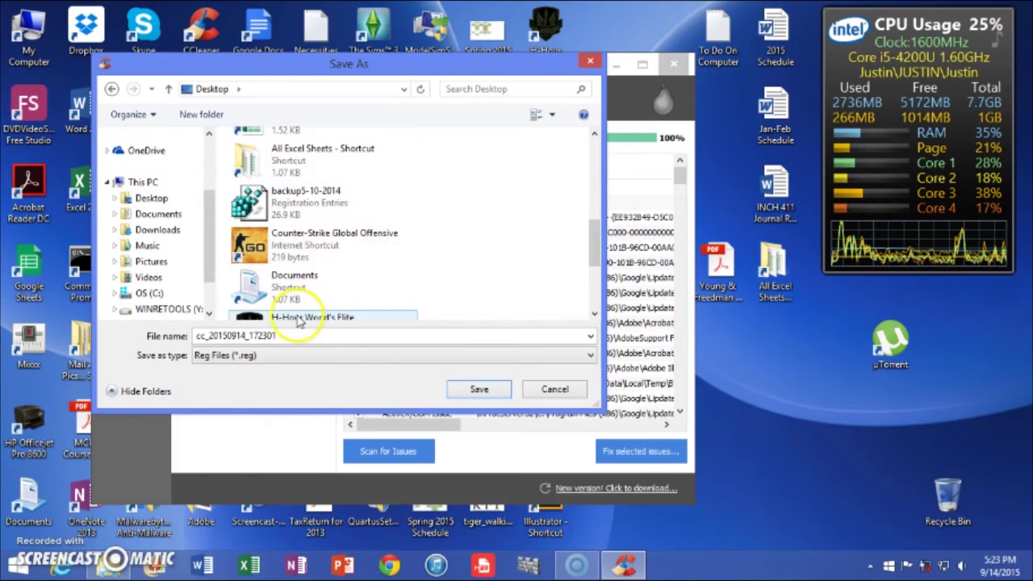
Name the registry backup backup9-14-2015, adapting the name of the existing backup5-10-2014 file, and save it
left_click(282, 203)
left_click(271, 335)
left_click(275, 336)
key("BackSpace")
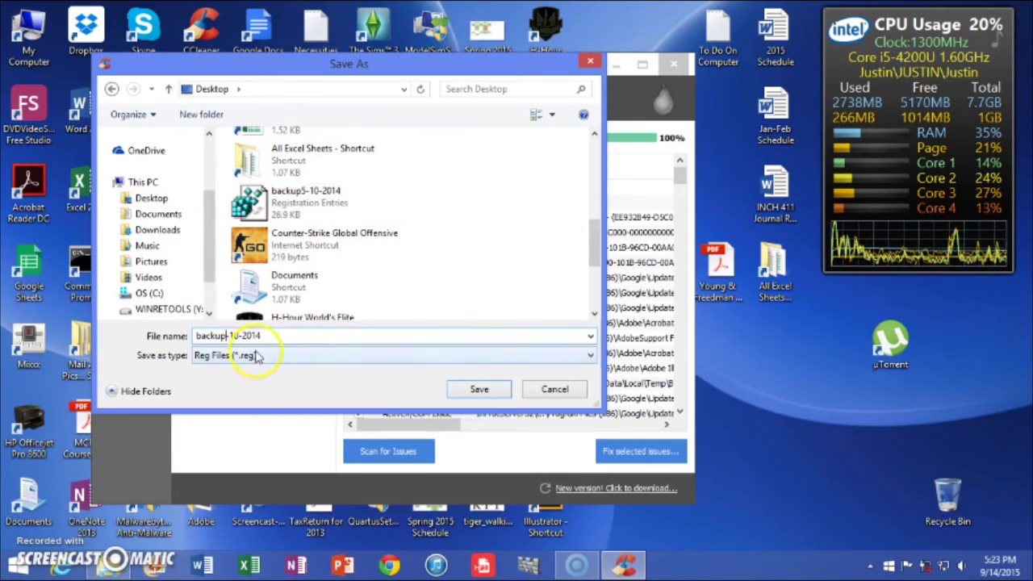
key("BackSpace")
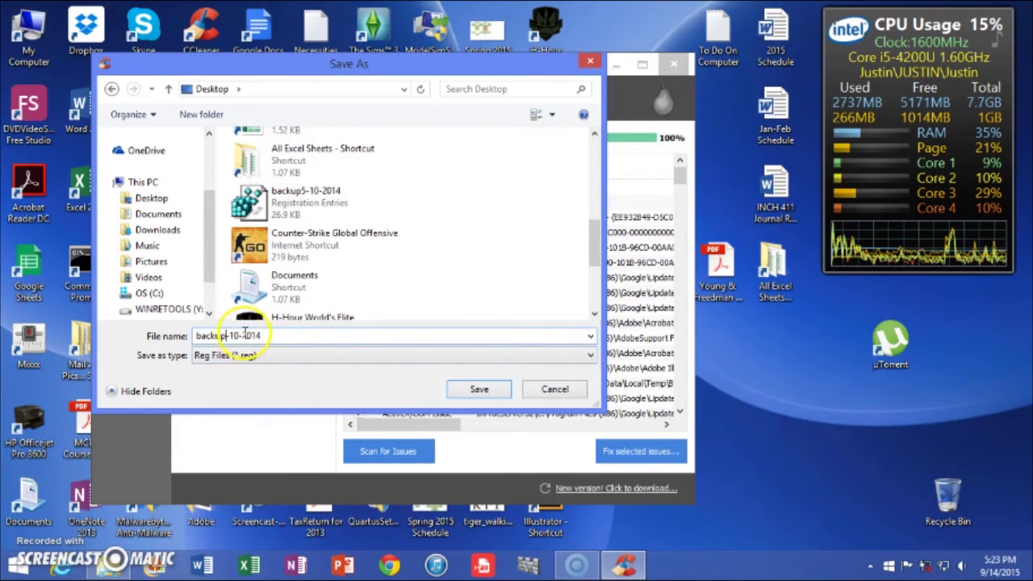
type("9")
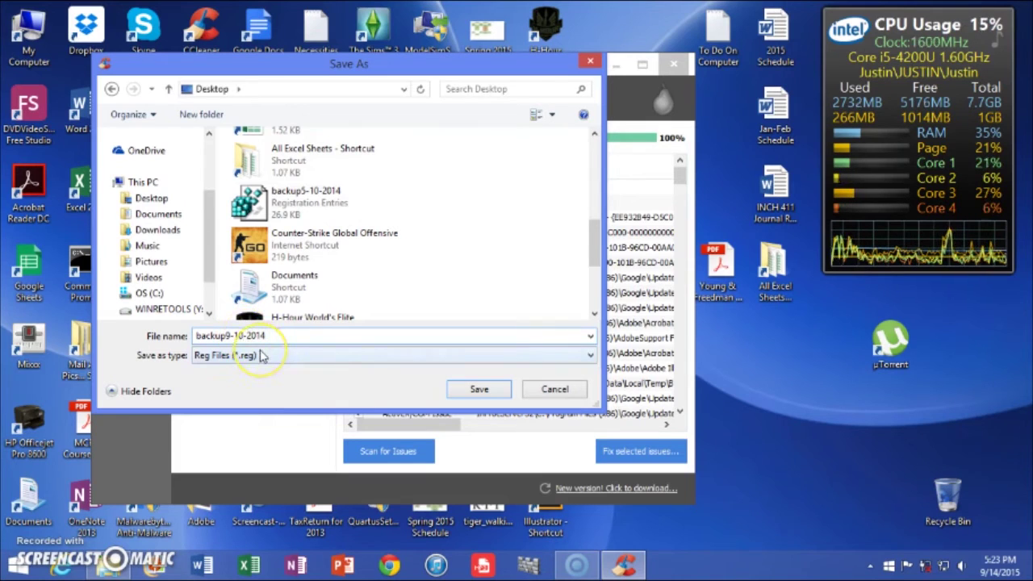
left_click(275, 335)
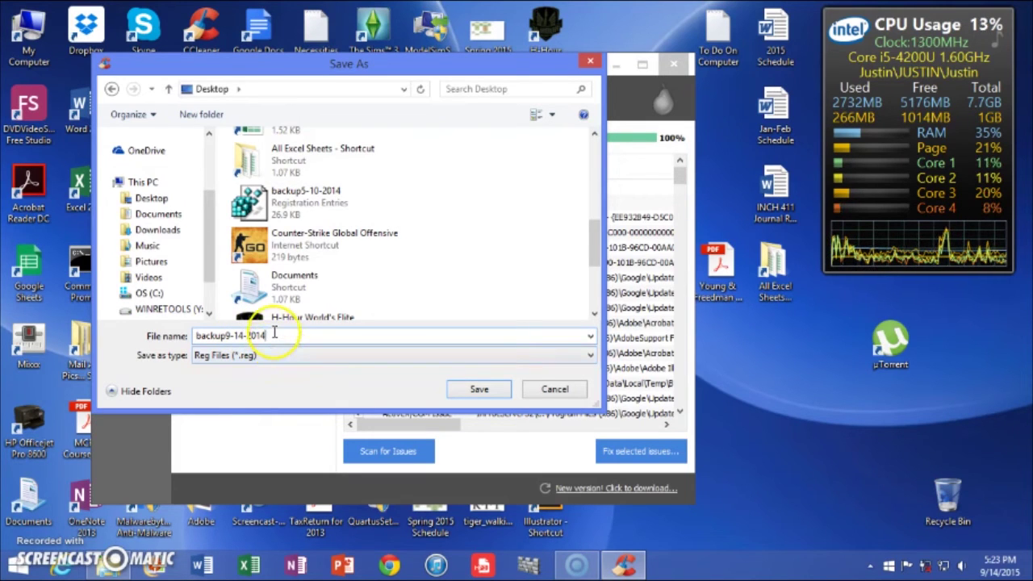
type("5")
left_click(483, 392)
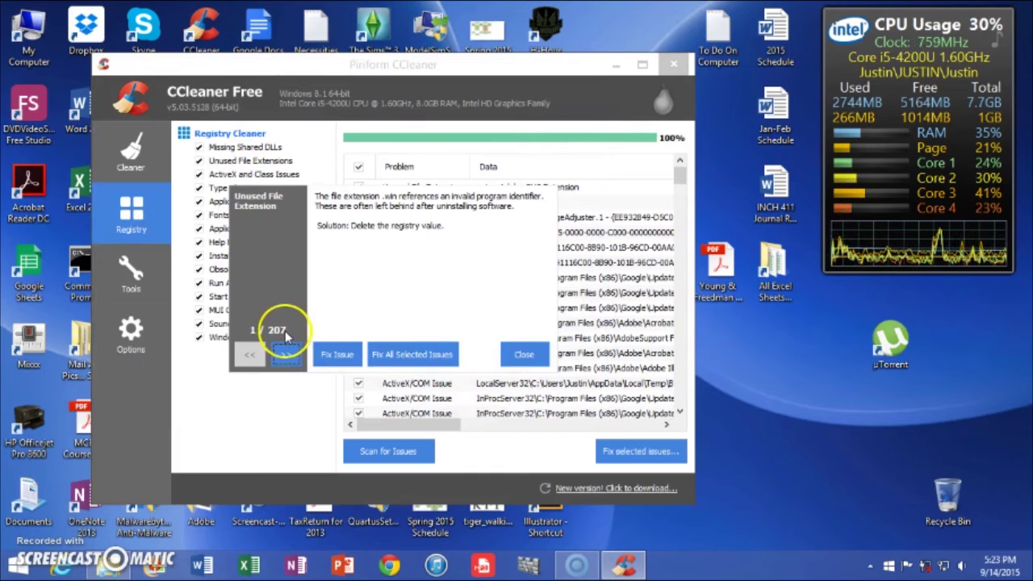
Fix all selected registry issues at once and close the issue details
left_click(419, 365)
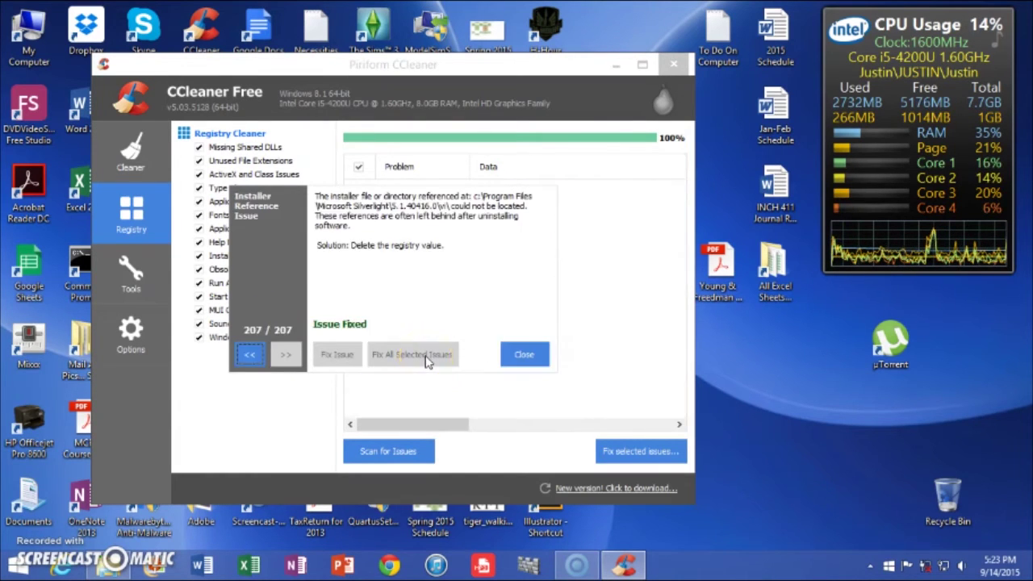
left_click(516, 354)
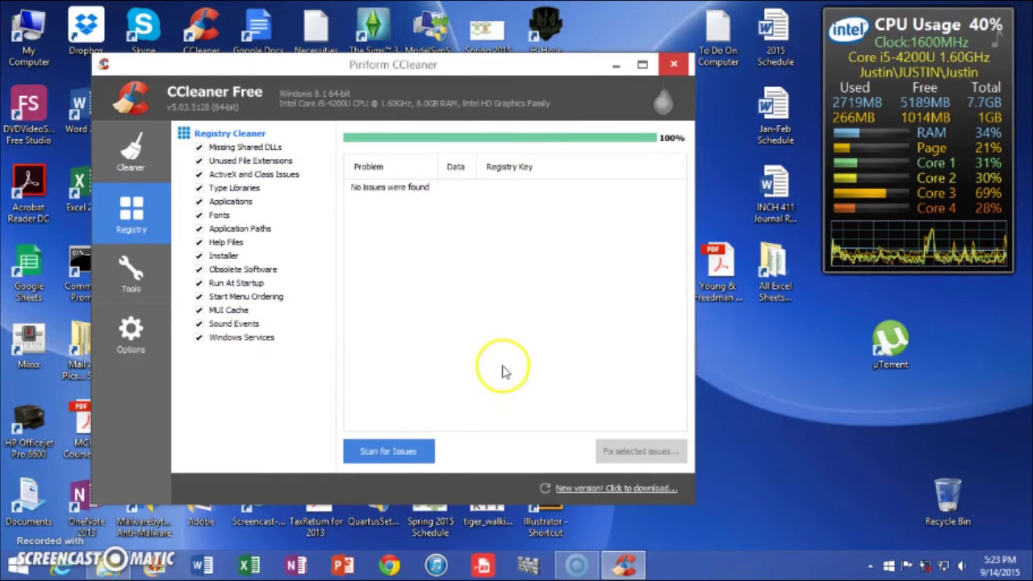
Rescan the registry and fix all the remaining selected issues without backing up the changes
left_click(413, 456)
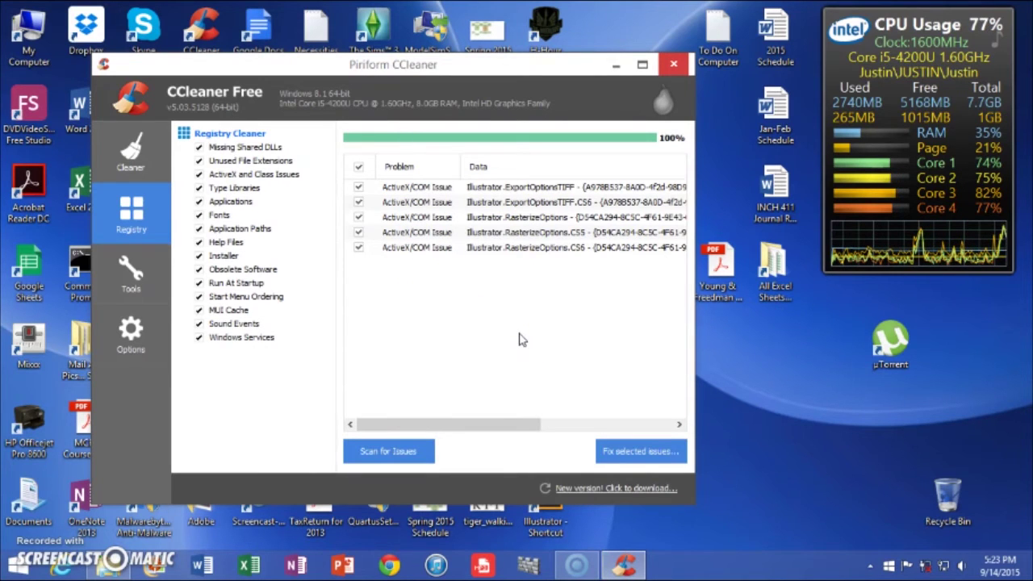
left_click(622, 454)
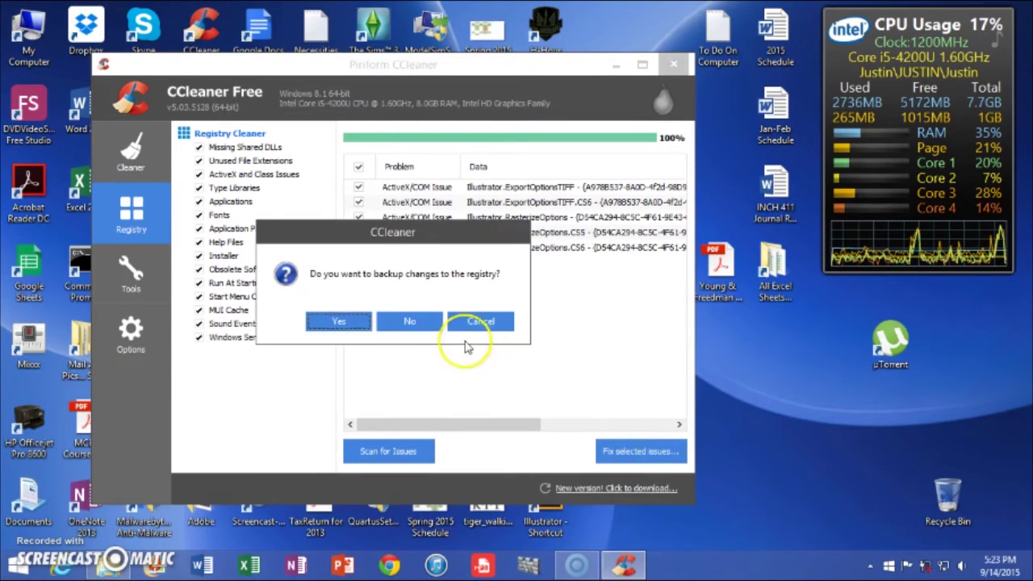
left_click(412, 322)
left_click(405, 352)
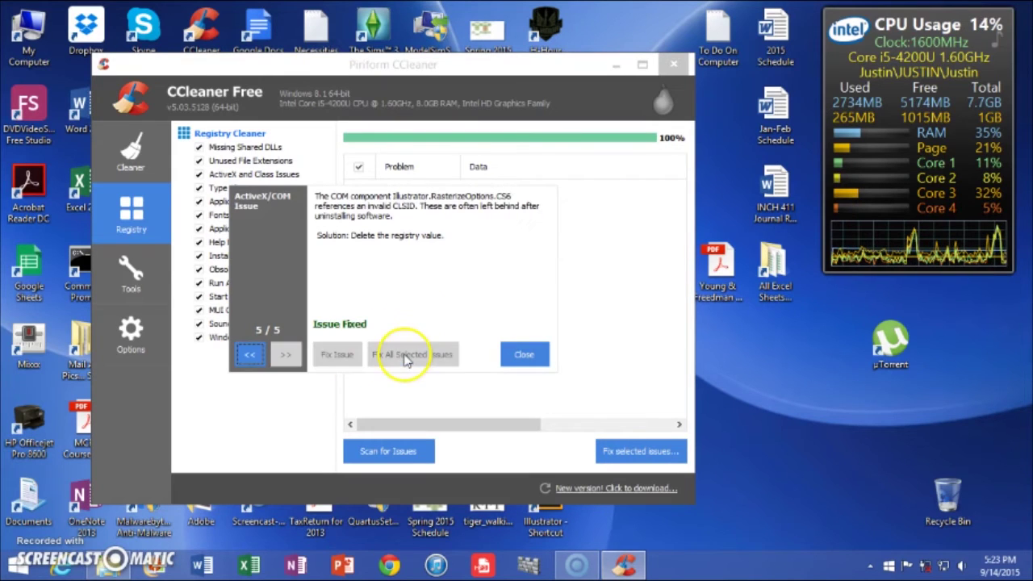
Close the issue details and scan the registry for issues again
left_click(525, 355)
left_click(416, 446)
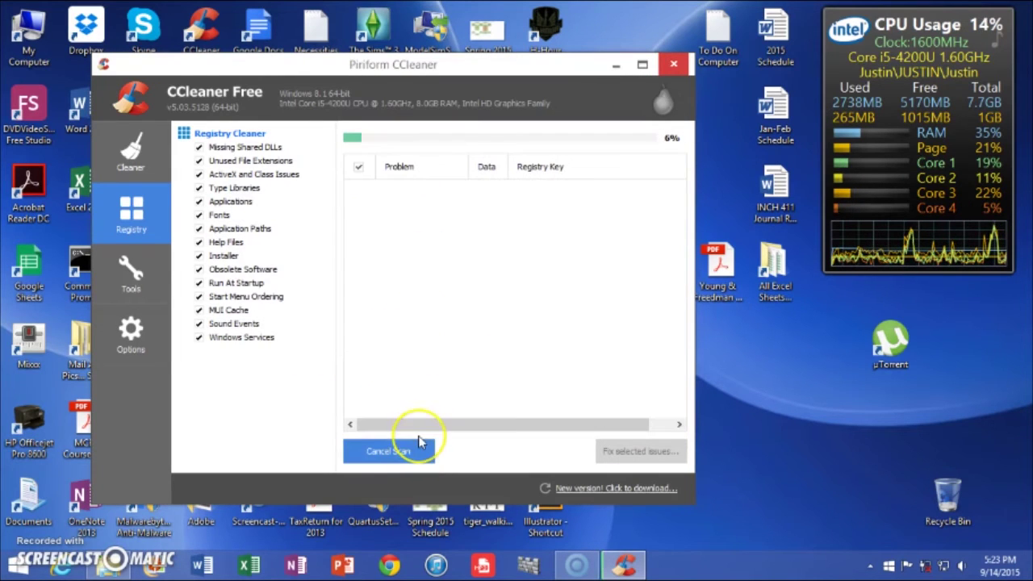
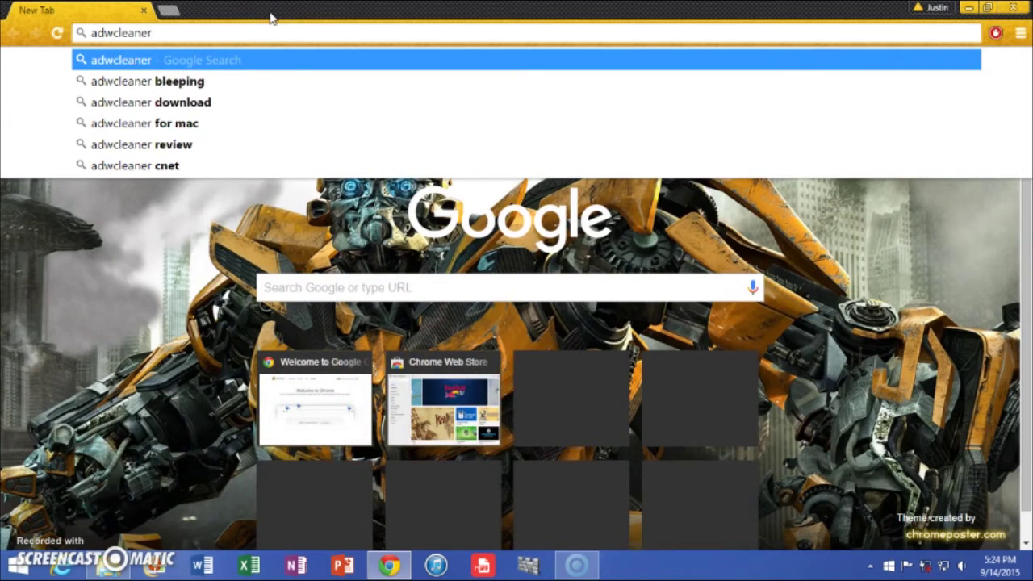
Search Google for adwcleaner and download AdwCleaner from its Bleeping Computer page
key("Return")
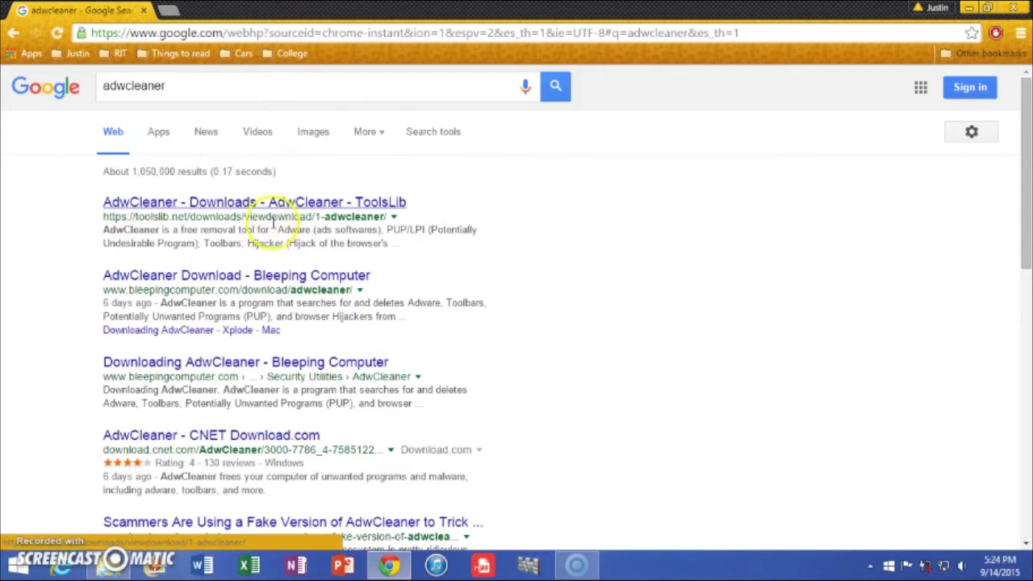
left_click(274, 277)
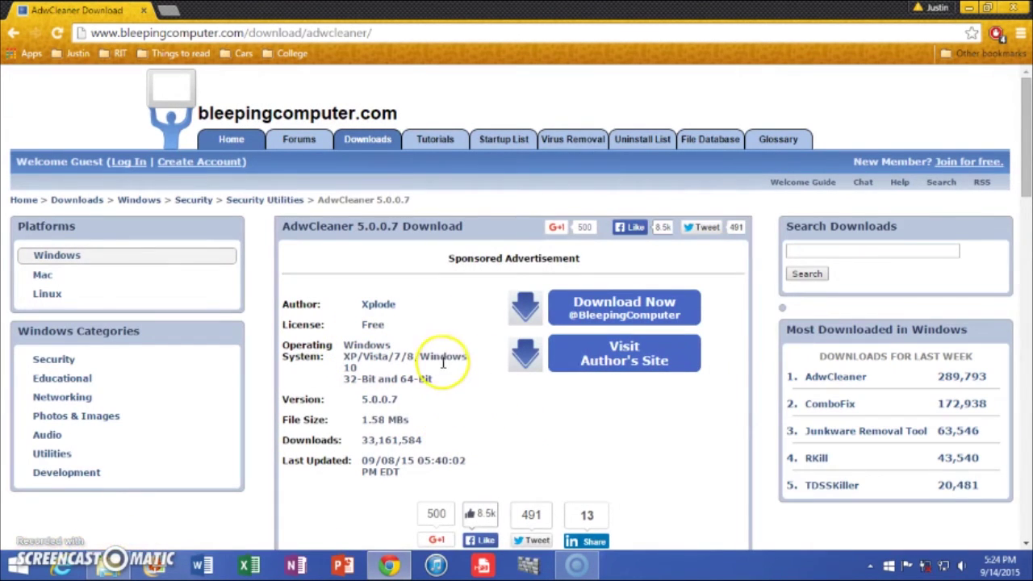
scroll(452, 323, "down", 2)
scroll(565, 234, "down", 7)
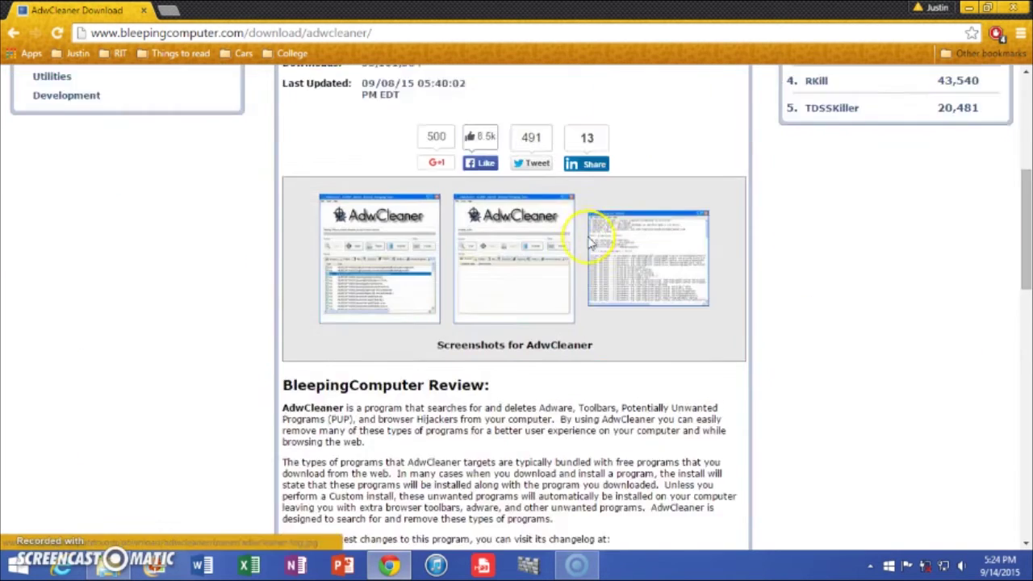
scroll(584, 238, "up", 9)
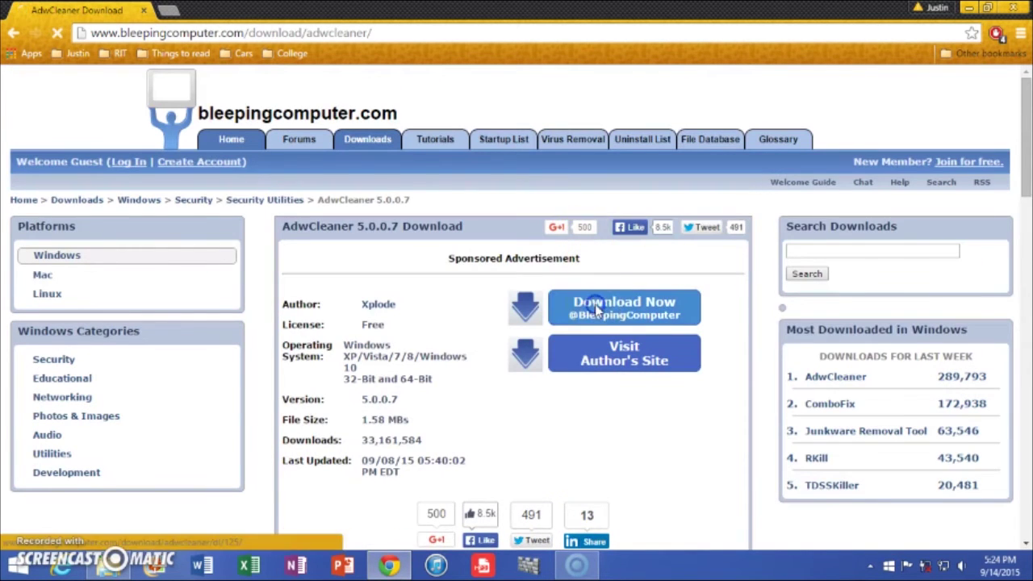
left_click(595, 307)
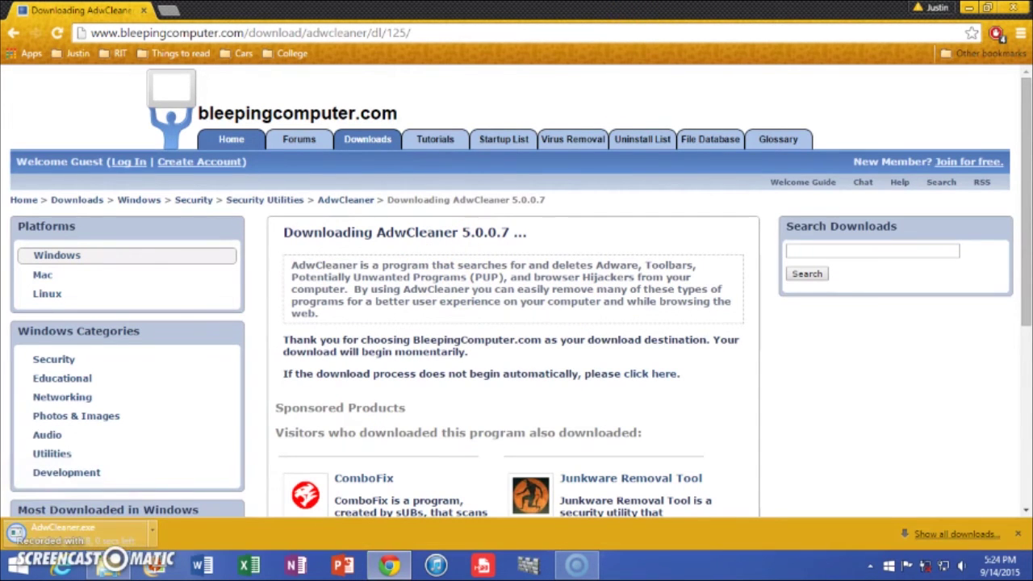
Snap the browser beside the desktop, run the downloaded AdwCleaner.exe, and maximize the browser again
key("super+d")
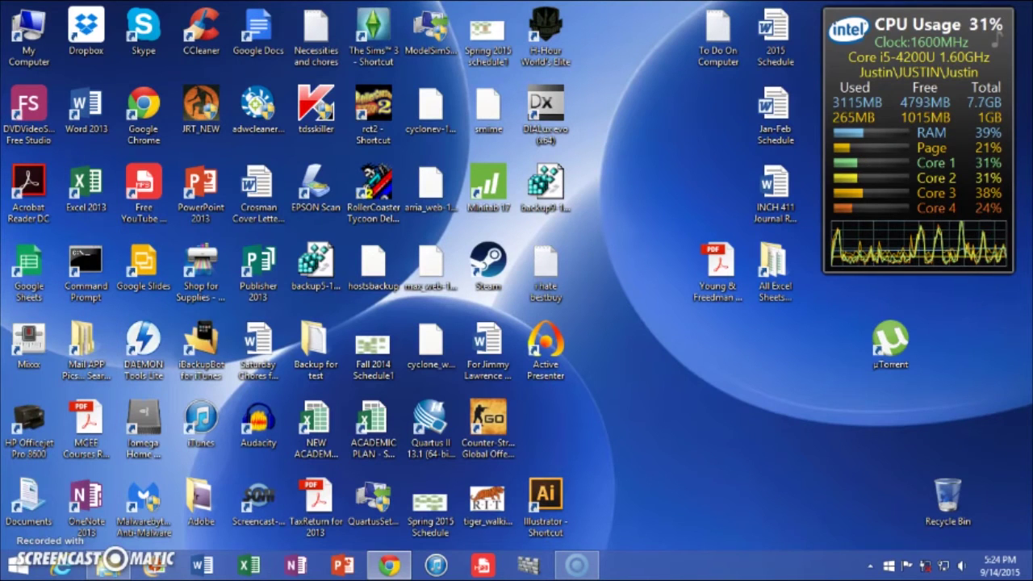
key("super+d")
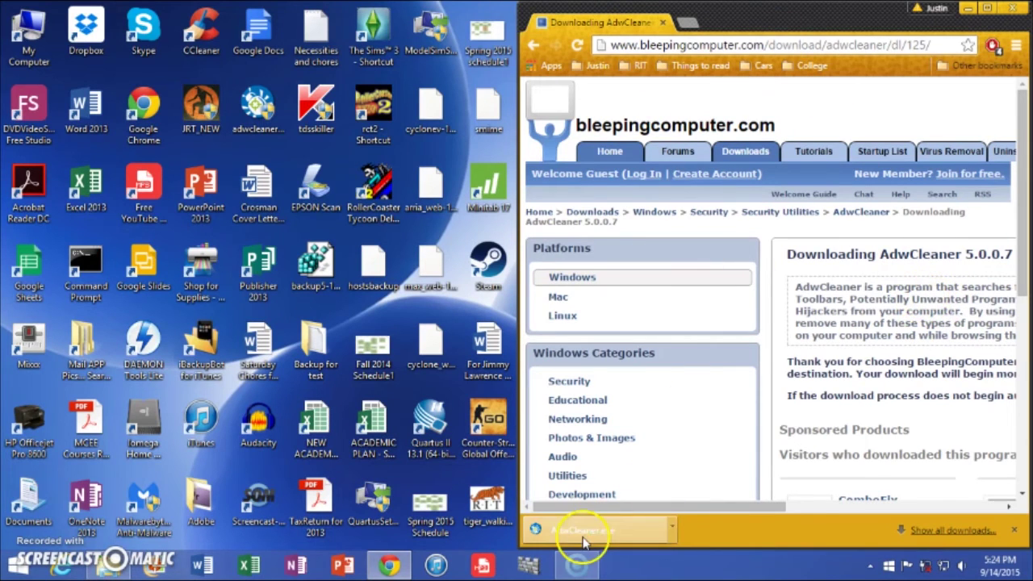
double_click(257, 121)
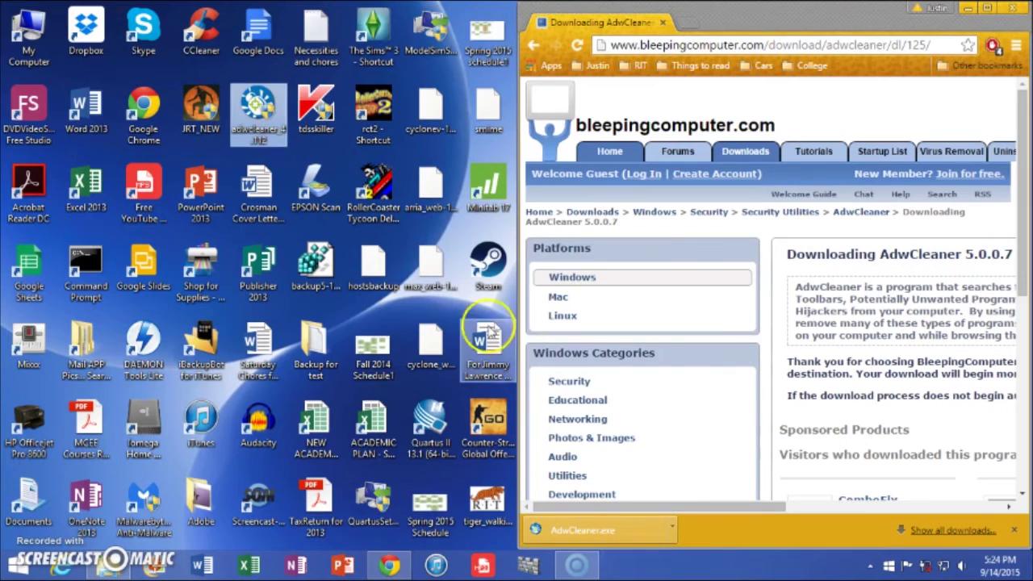
left_click(618, 534)
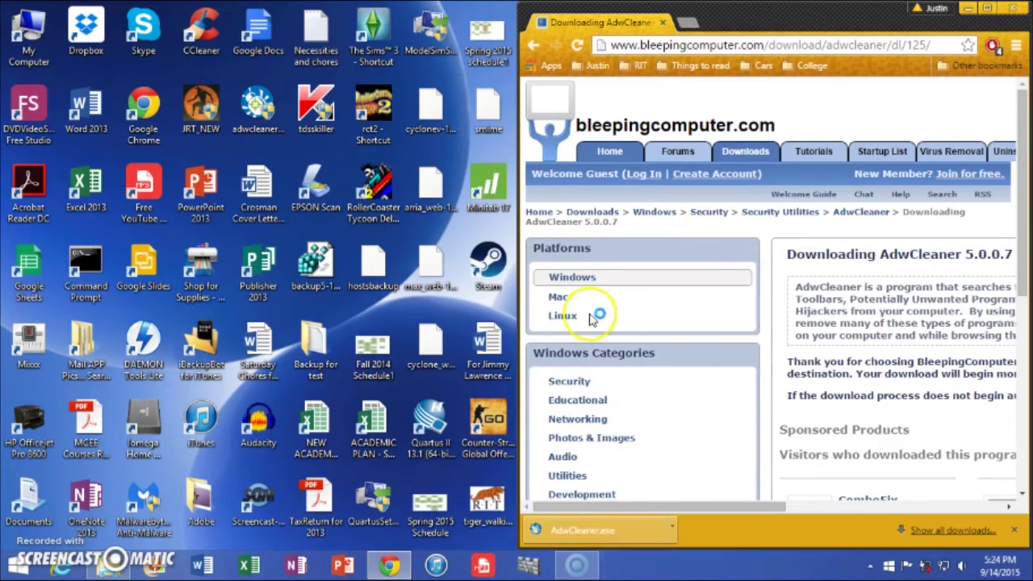
left_click_drag(777, 18, 650, 21)
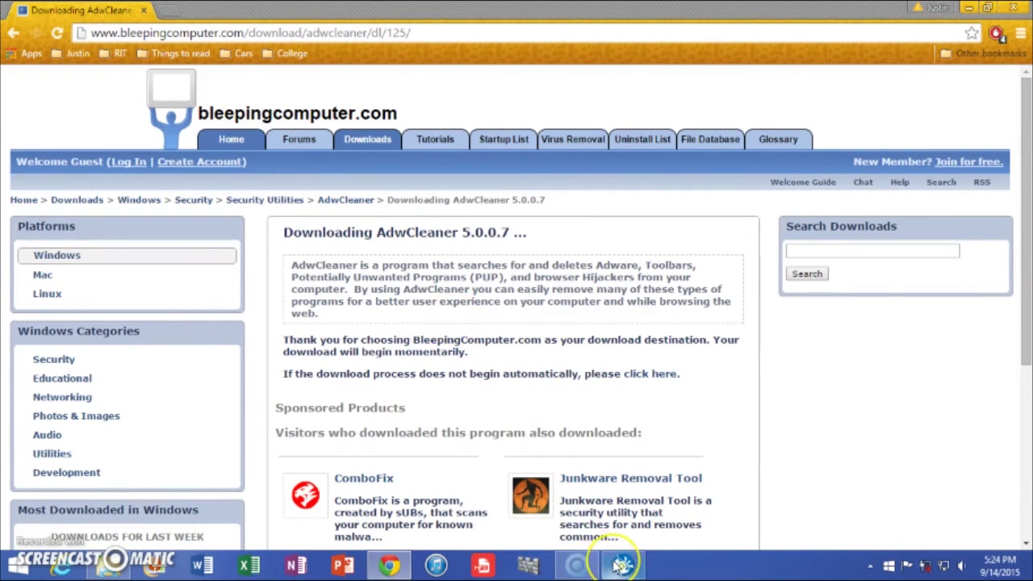
Switch to the AdwCleaner window and scan the computer for adware
mouse_move(621, 565)
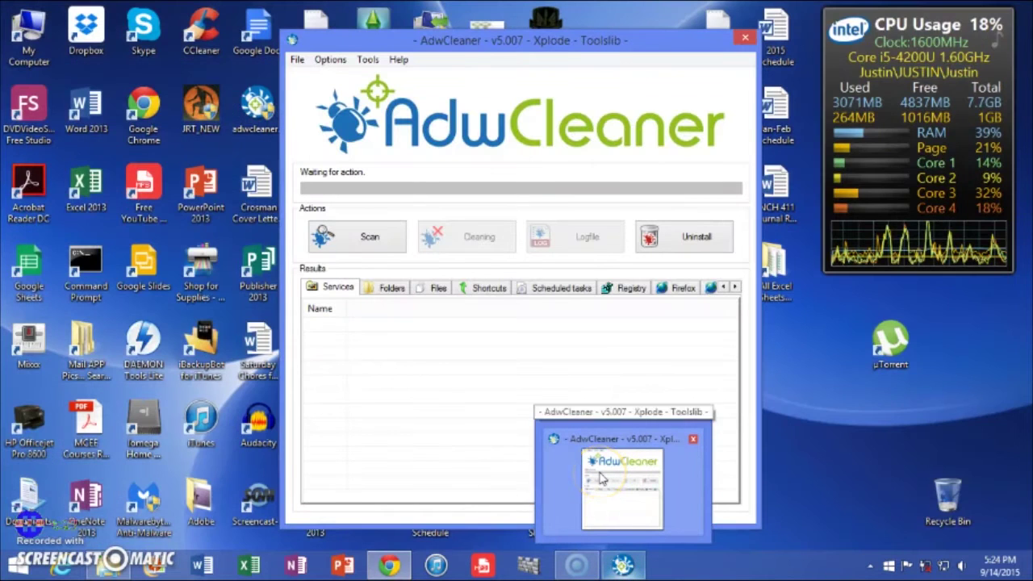
left_click(593, 492)
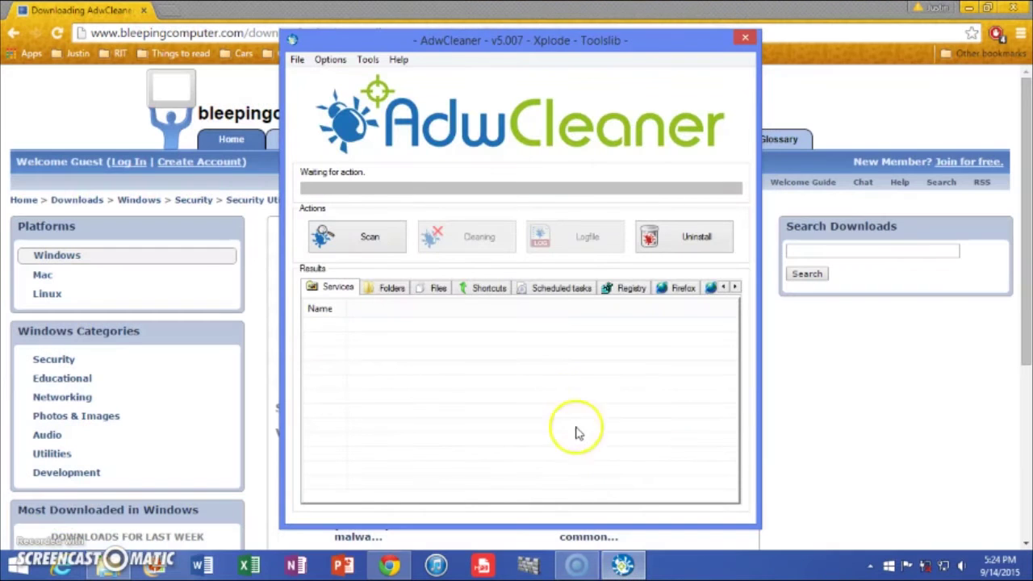
left_click(369, 236)
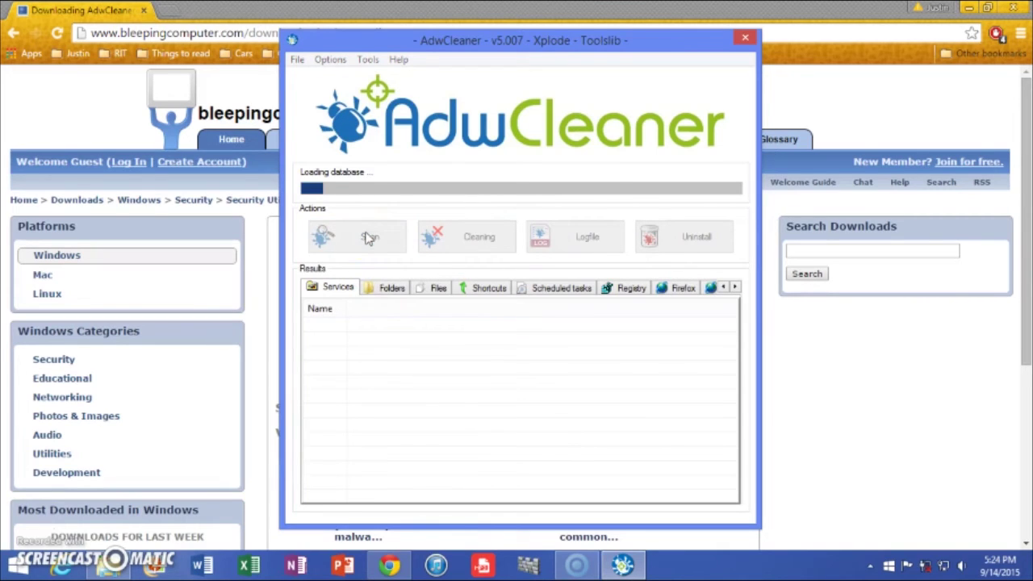
left_click(395, 352)
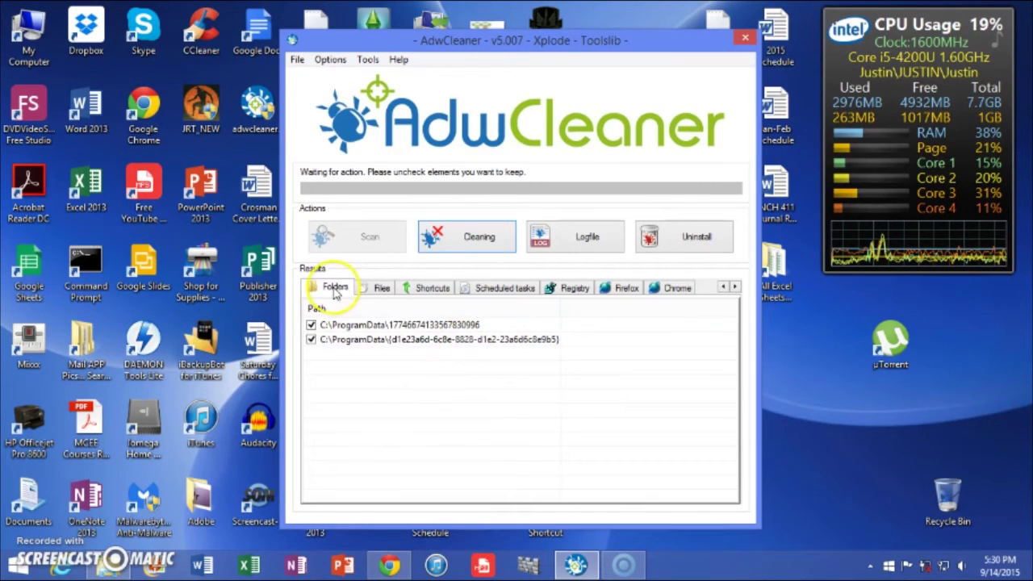
Review the scan results for files, shortcuts, scheduled tasks, registry, Firefox and Chrome
left_click(378, 288)
left_click(448, 289)
left_click(509, 289)
left_click(570, 289)
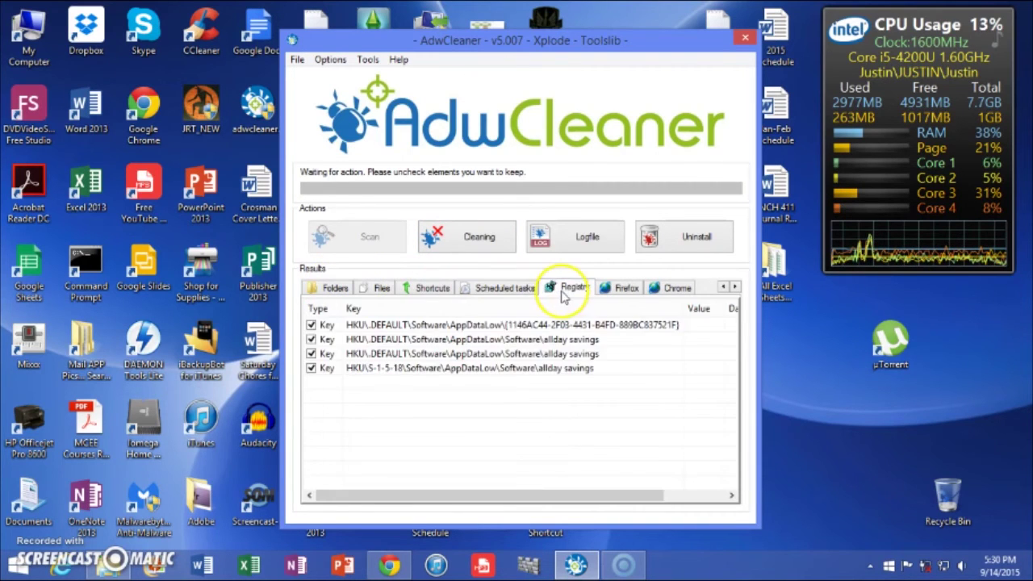
left_click(624, 289)
left_click(674, 292)
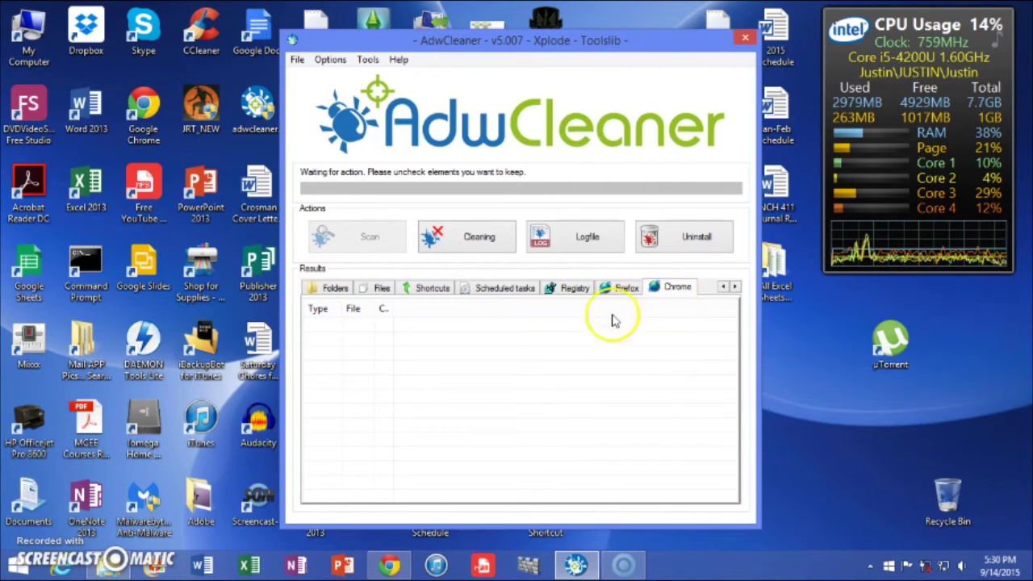
left_click(475, 242)
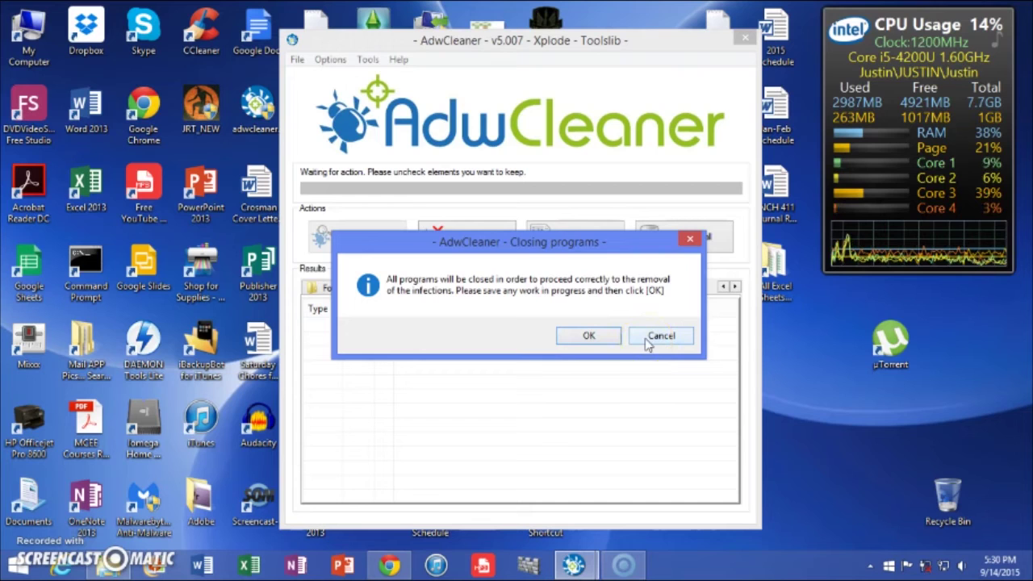
left_click(600, 339)
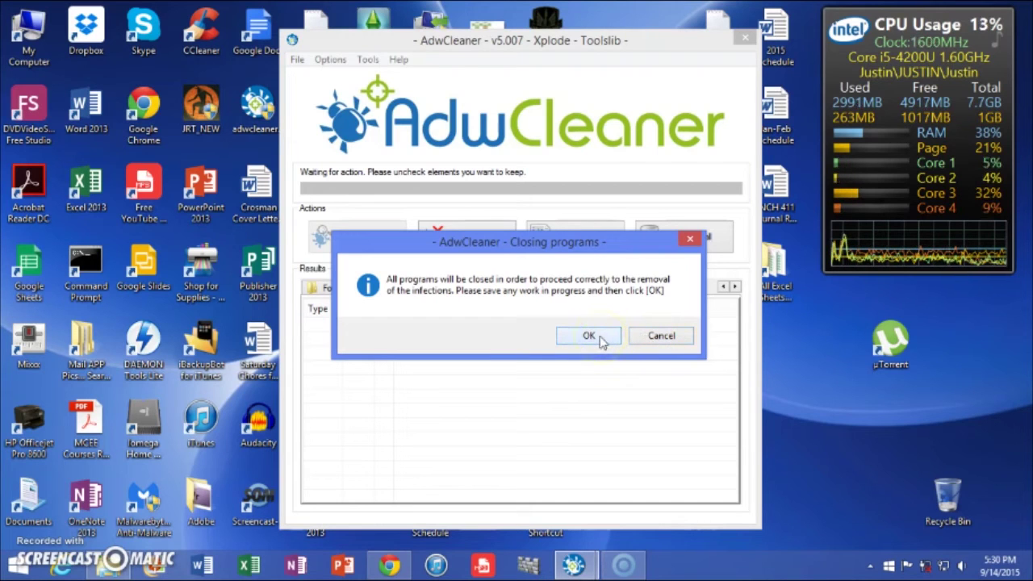
left_click(637, 341)
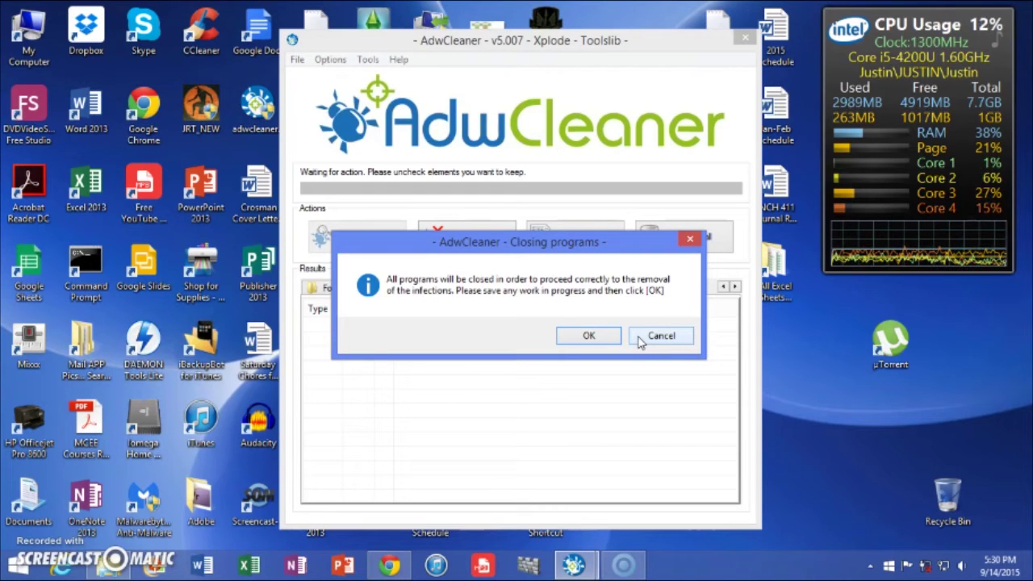
left_click(588, 337)
left_click(654, 339)
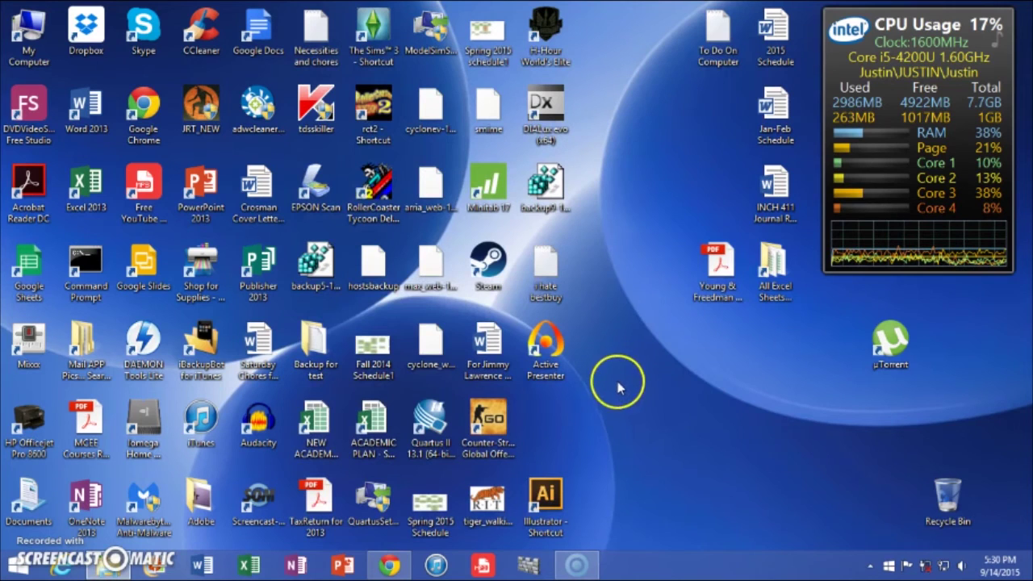
Switch to Chrome, search Google for jrt, and open the Bleeping Computer download page for Junkware Removal Tool
mouse_move(598, 567)
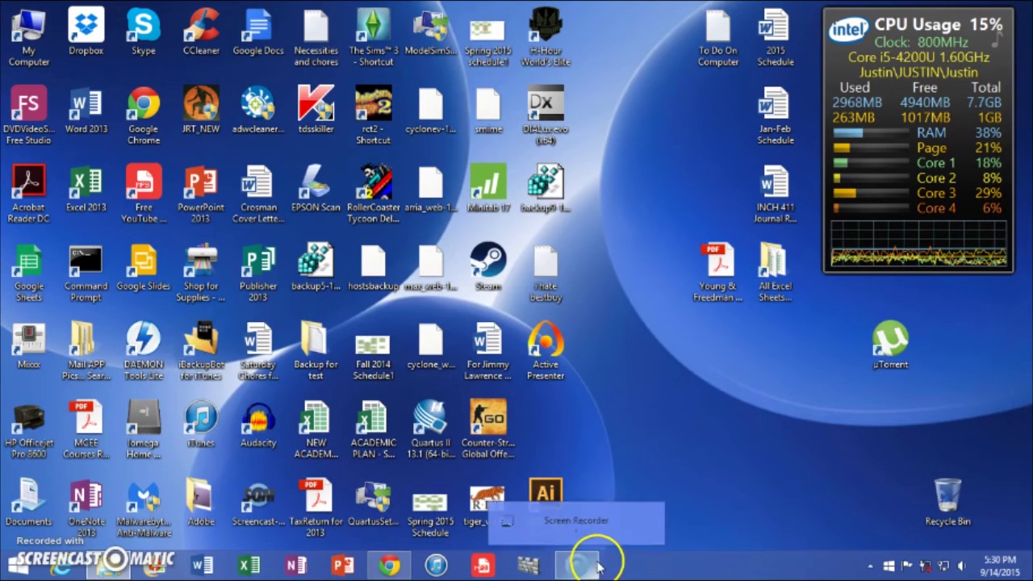
left_click(396, 566)
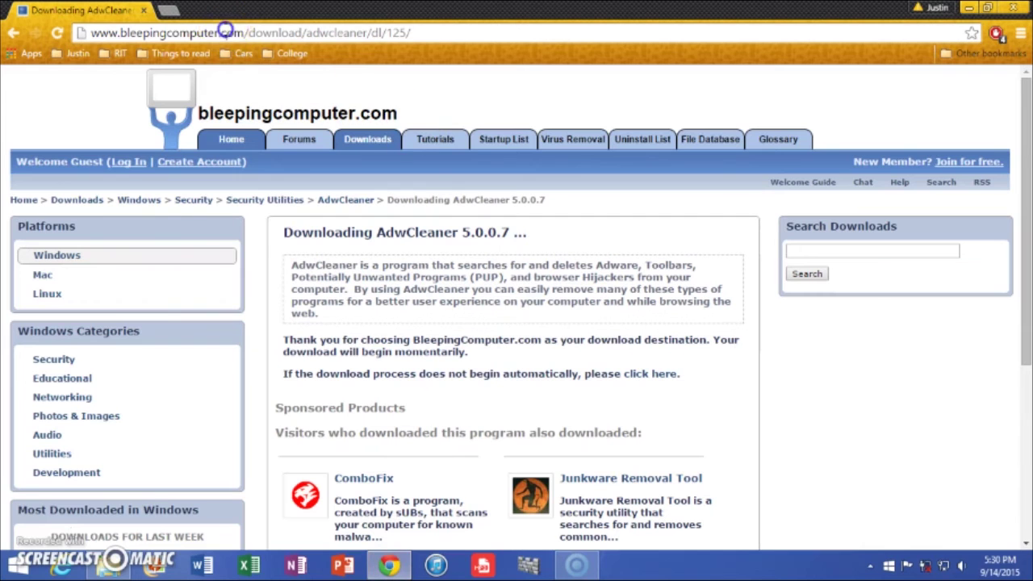
left_click(227, 32)
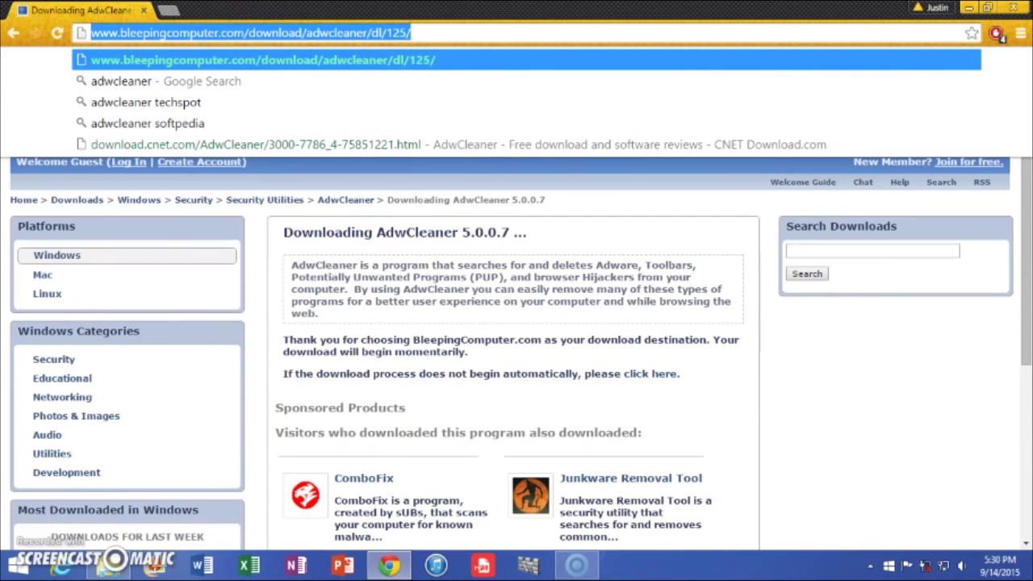
key("super+Right")
type("j")
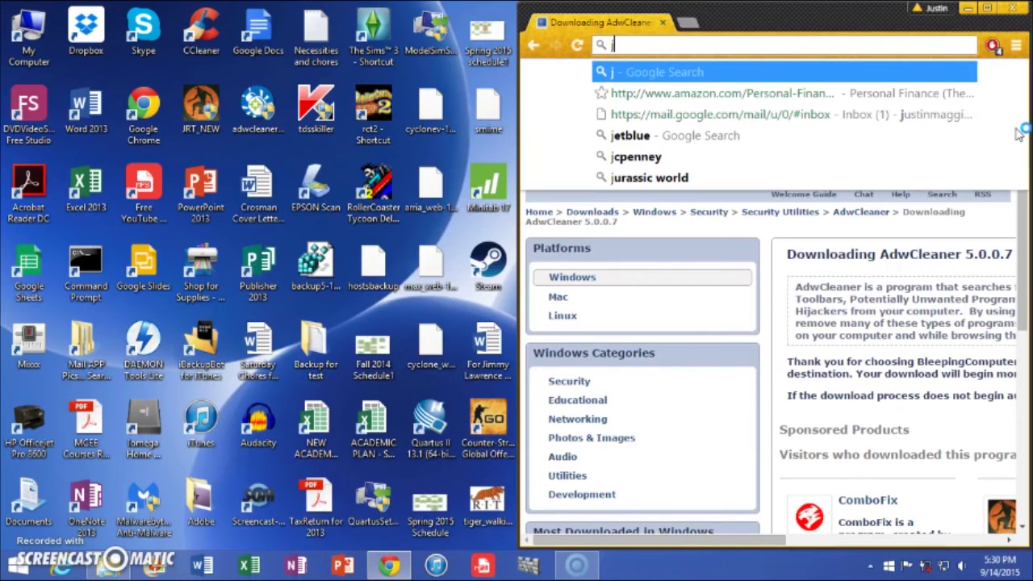
type("rt")
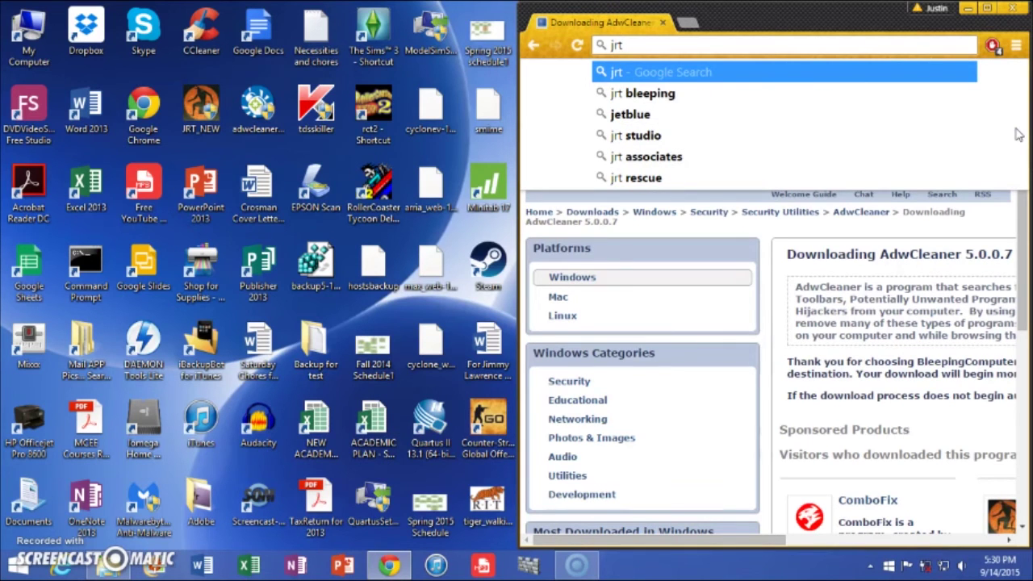
key("Return")
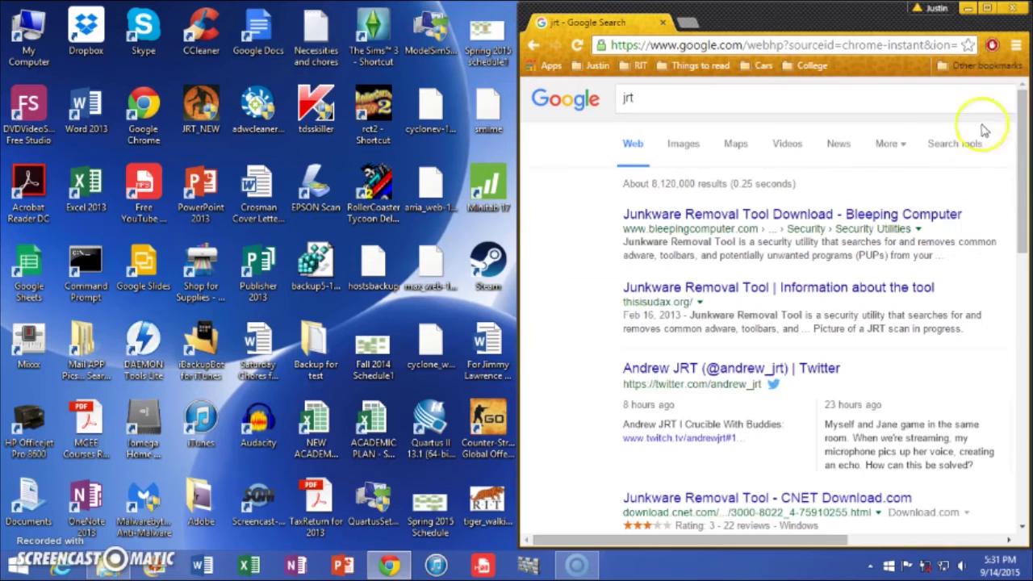
left_click(806, 216)
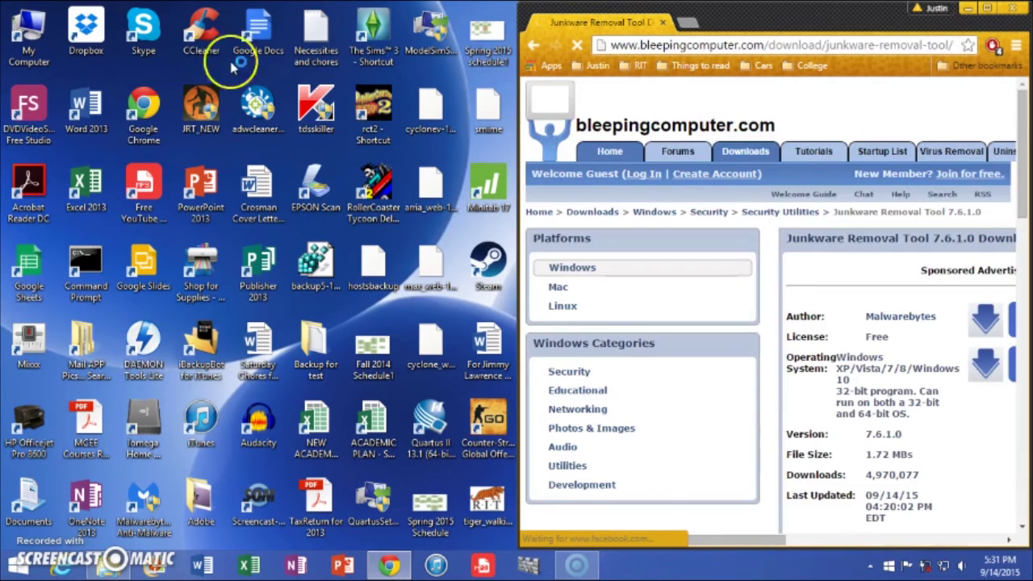
Try to update the existing JRT_NEW tool from the desktop by answering Y to its update question, and close its console window
mouse_move(722, 21)
left_mouse_down()
mouse_move(721, 69)
mouse_move(721, 2)
left_mouse_up()
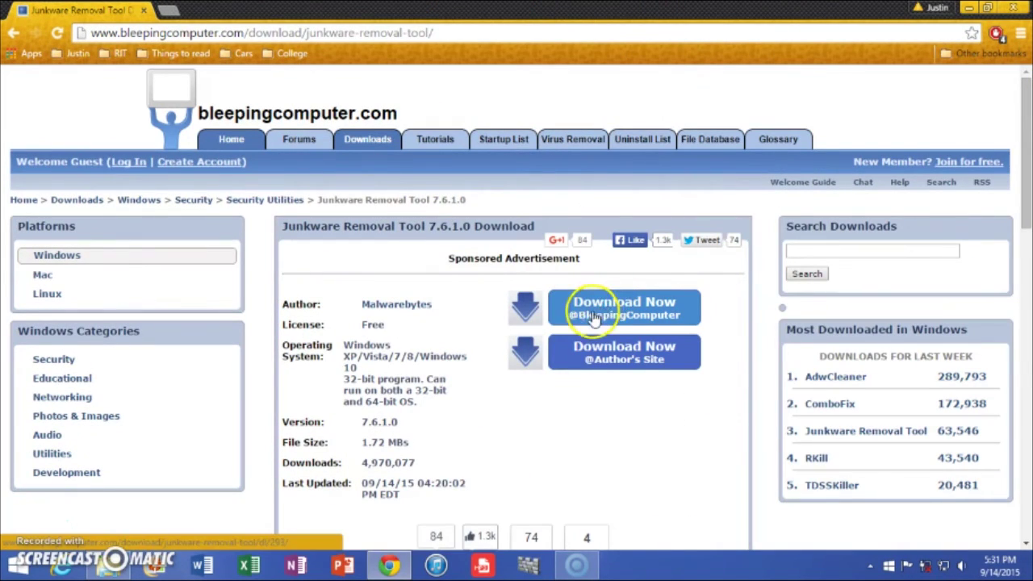
left_click_drag(571, 18, 1032, 17)
left_click(186, 124)
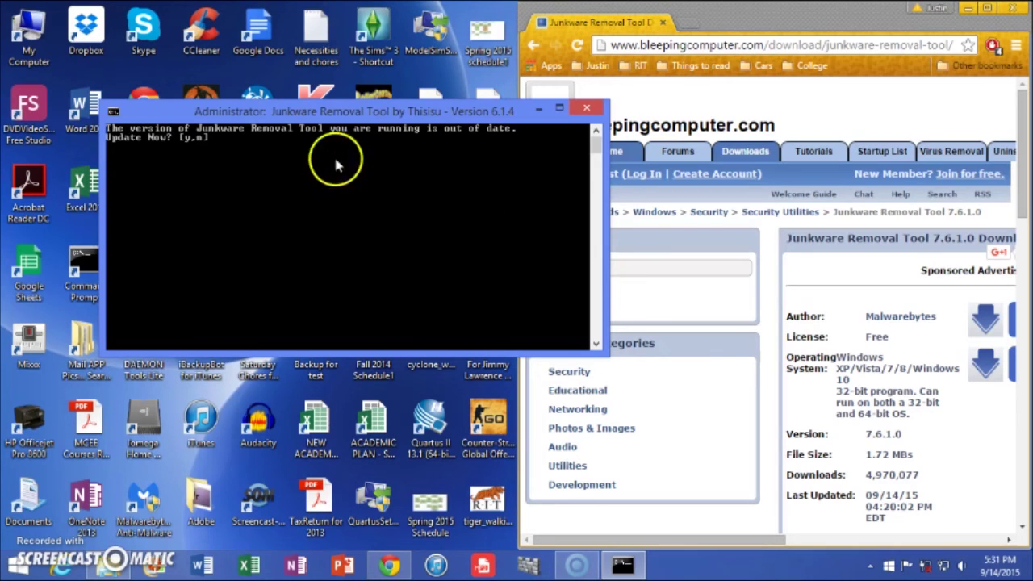
type("Y")
key("Return")
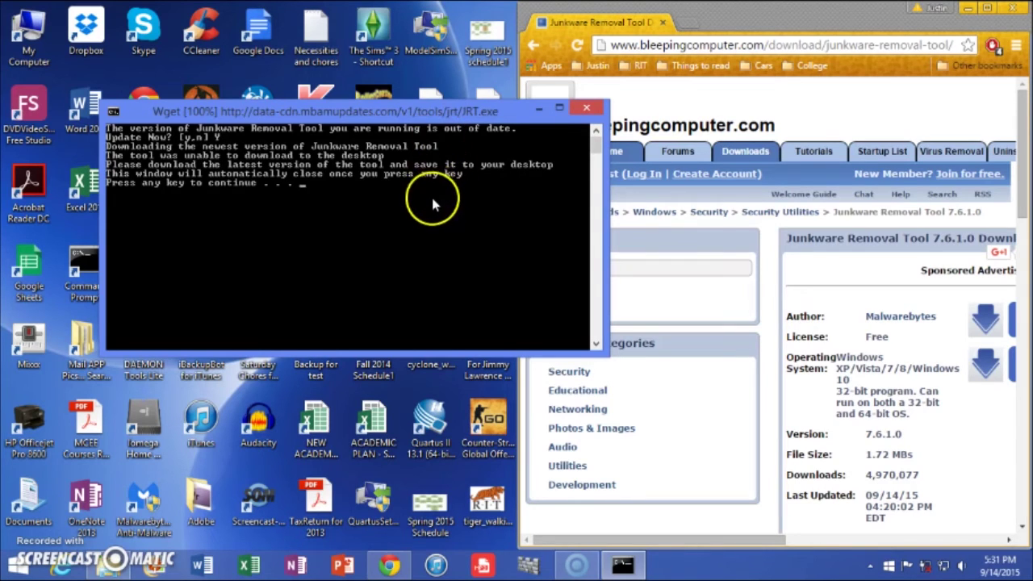
left_click(586, 111)
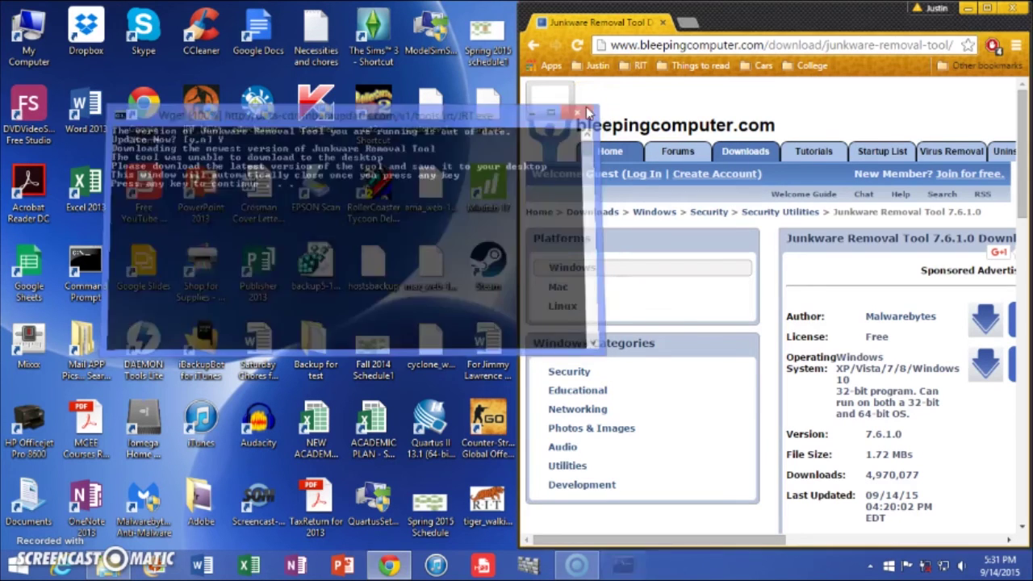
Maximize the browser and download Junkware Removal Tool from Bleeping Computer
double_click(737, 36)
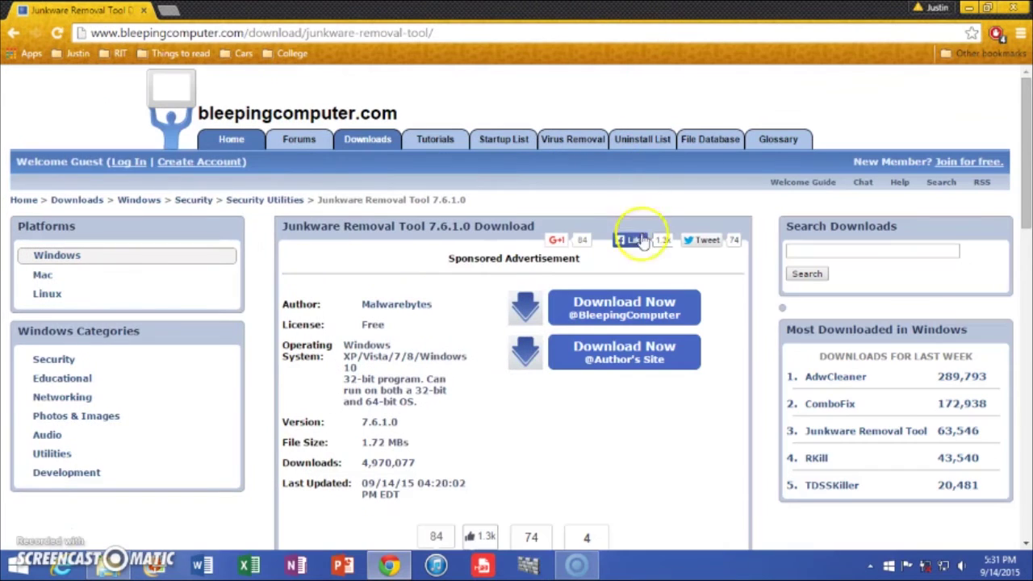
left_click(602, 315)
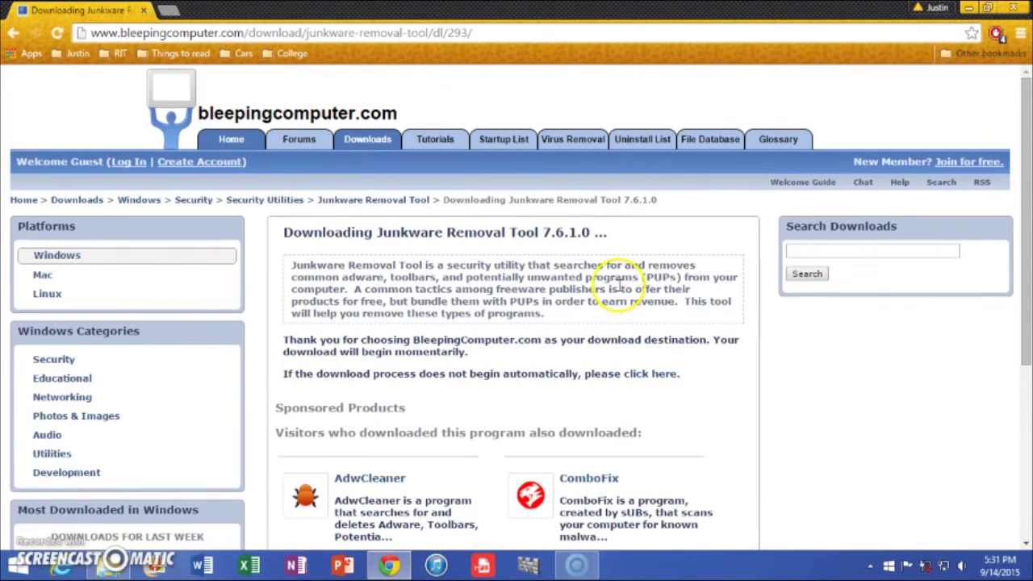
Dock the browser to one half of the screen and delete the old JRT_NEW tool from the desktop
key("super+Right")
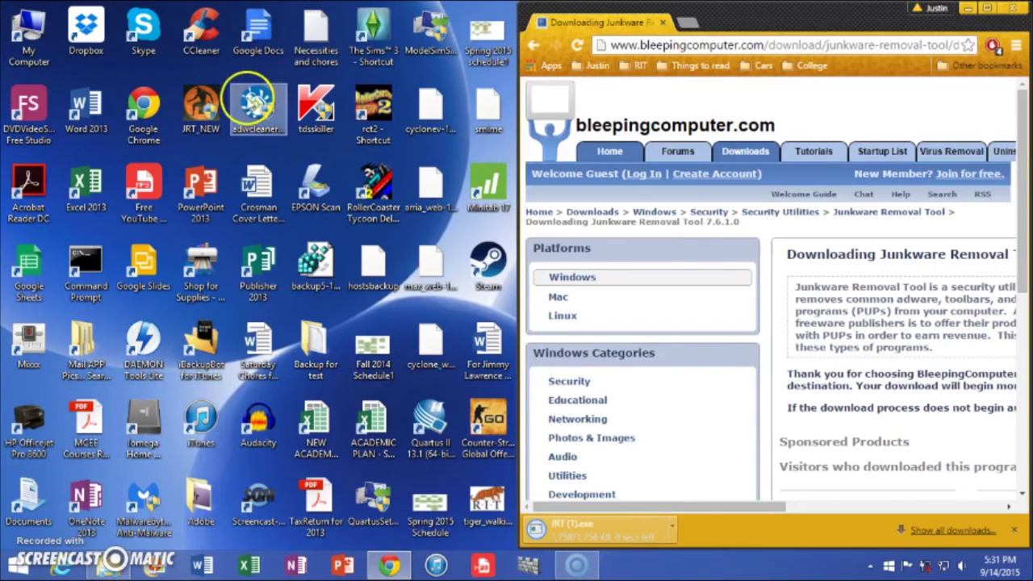
left_click(201, 109)
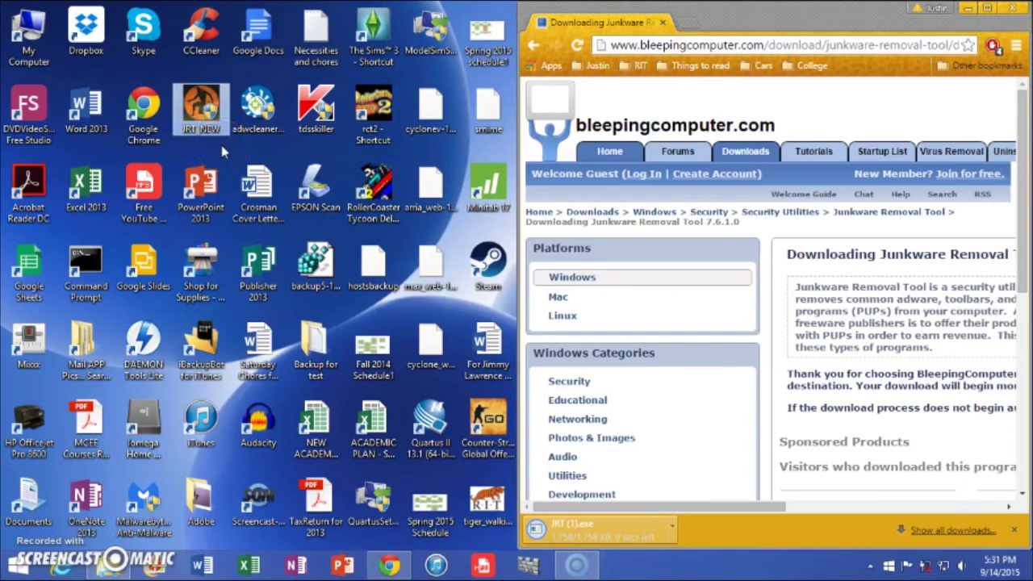
key("Delete")
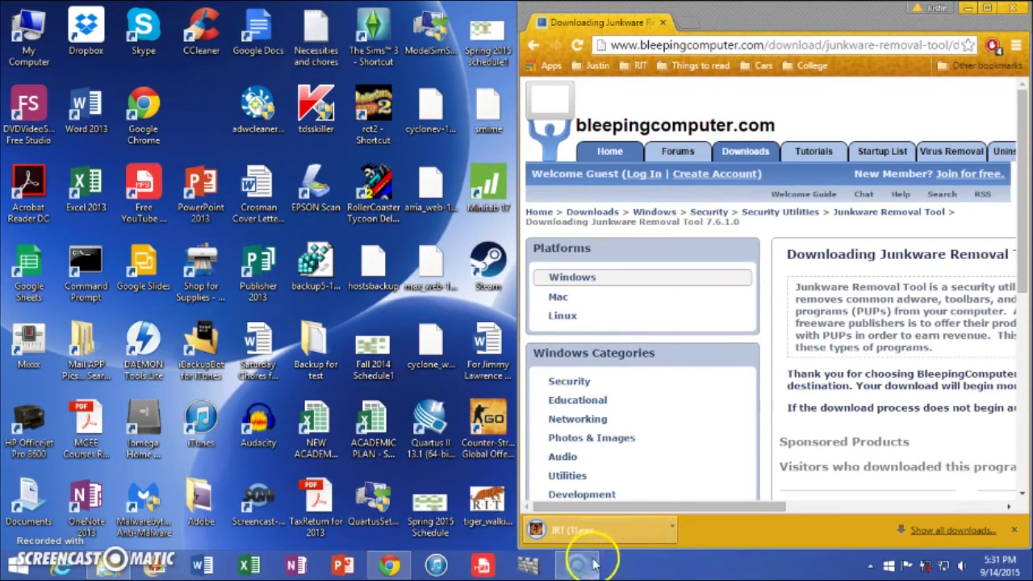
Place the downloaded JRT (1) on the desktop, run it, and continue past the disclaimer to start the cleanup
left_click(208, 129)
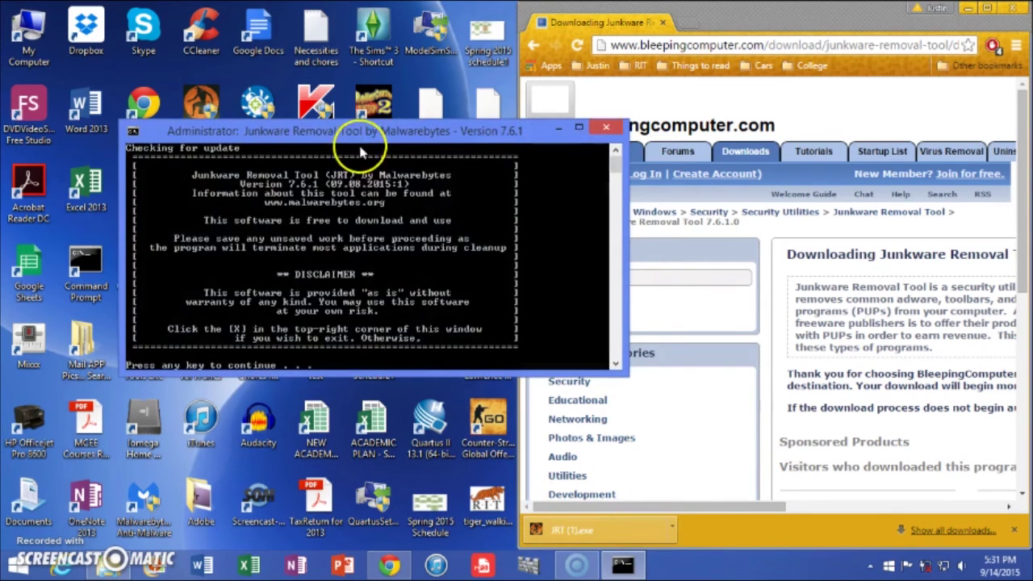
left_click_drag(355, 139, 472, 161)
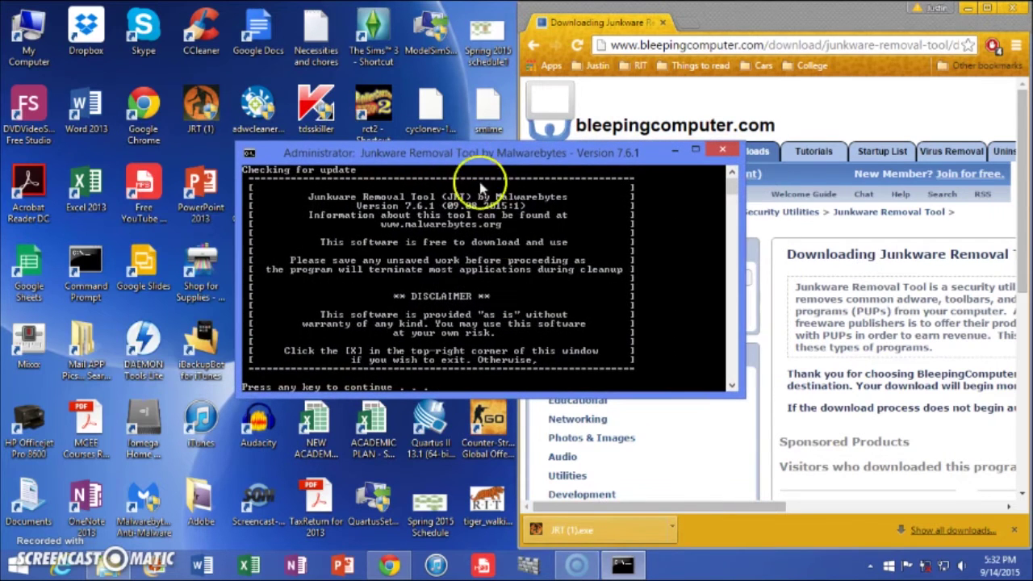
key("Return")
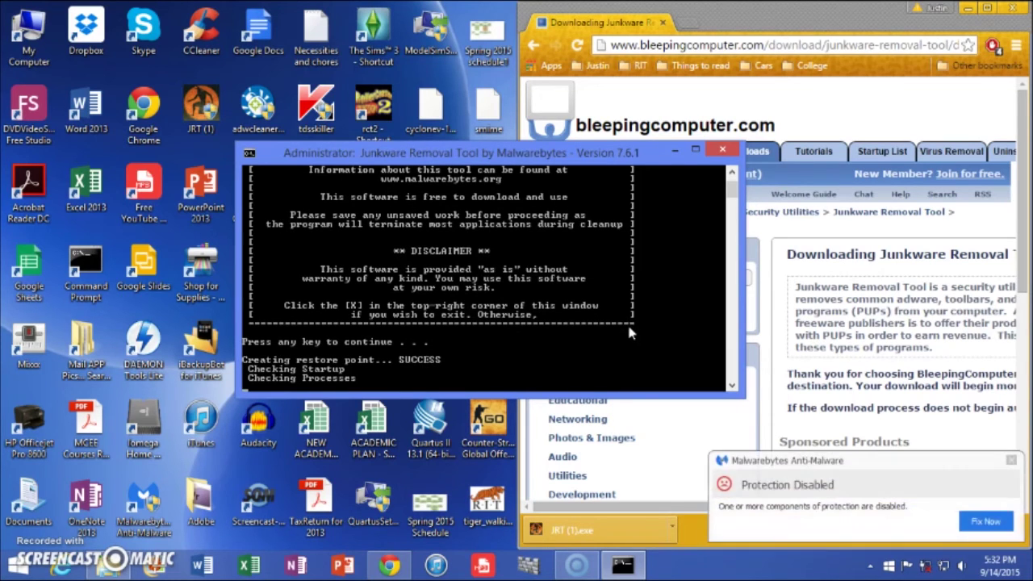
Stop the Junkware Removal Tool by closing its console window, and choose Fix Now on the Malwarebytes protection notice
left_click(708, 295)
left_click(723, 155)
left_click_drag(721, 156, 617, 368)
right_click(624, 562)
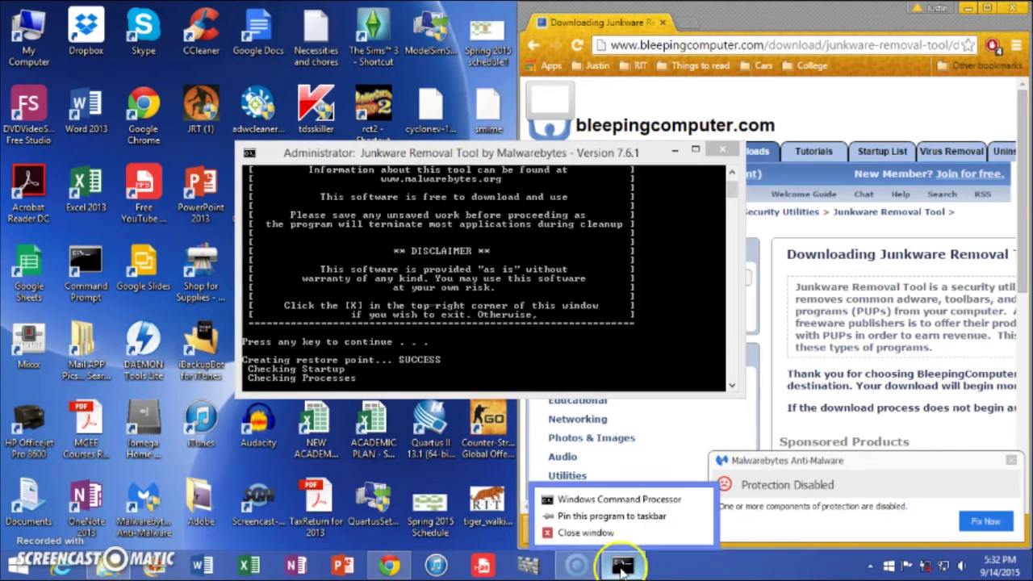
left_click(575, 535)
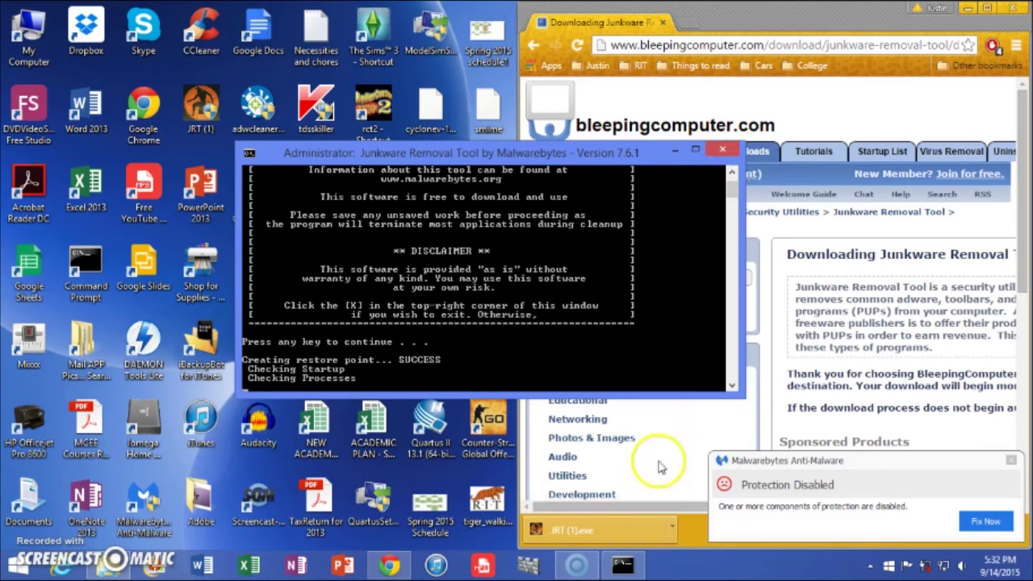
left_click(986, 522)
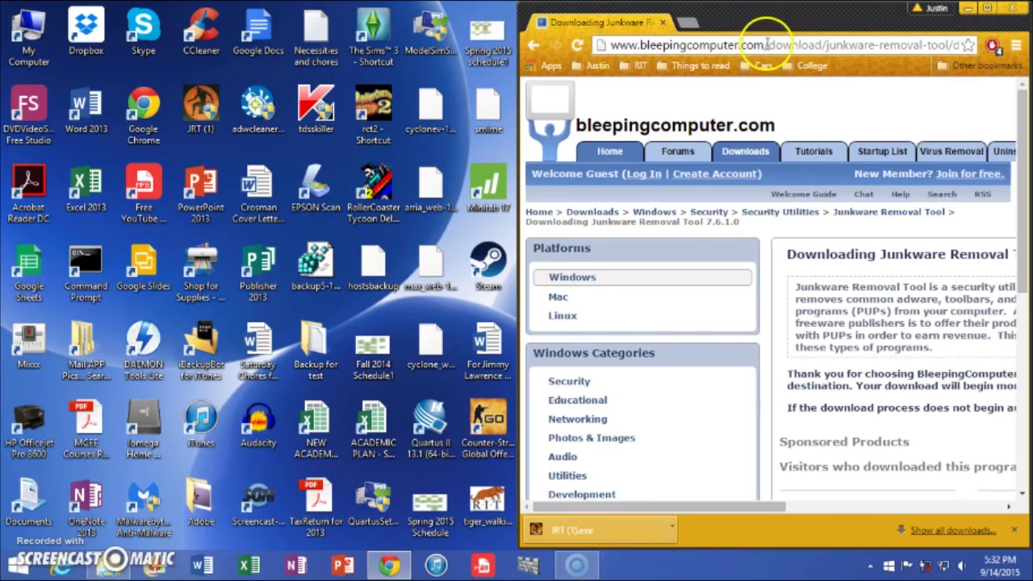
Search Google for tdskiller in the browser
left_click_drag(757, 20, 737, 2)
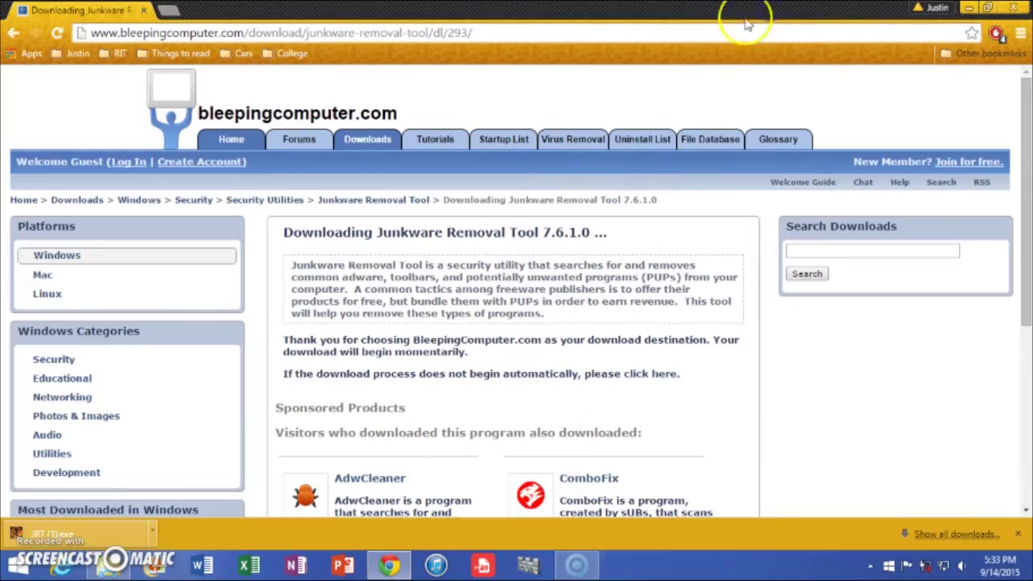
left_click_drag(598, 29, 1031, 32)
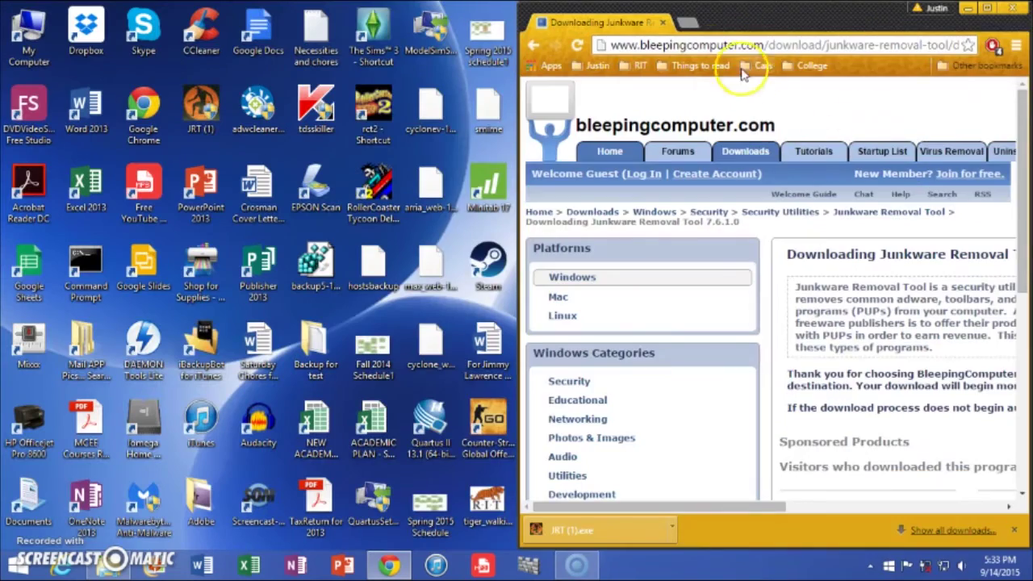
left_click(709, 48)
type("tdskiller")
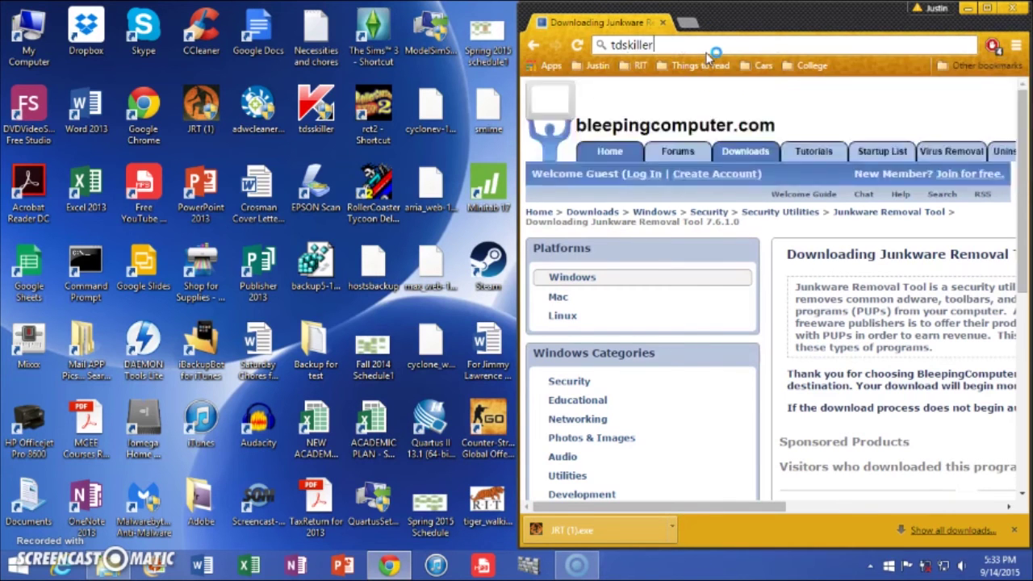
key("Return")
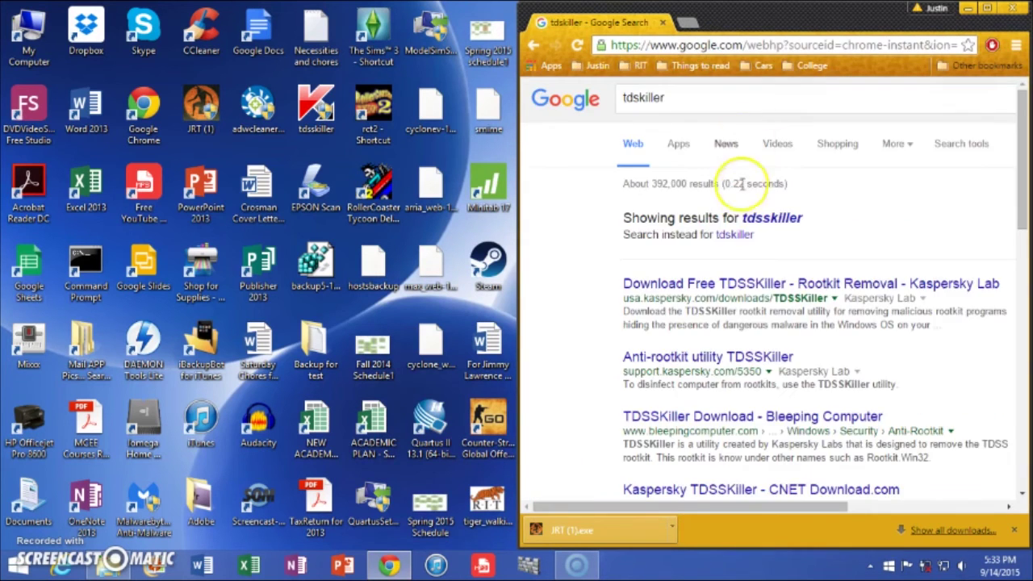
Maximize the browser, open the Bleeping Computer page for TDSSKiller, and download its EXE version
key("super+Up")
left_click(289, 405)
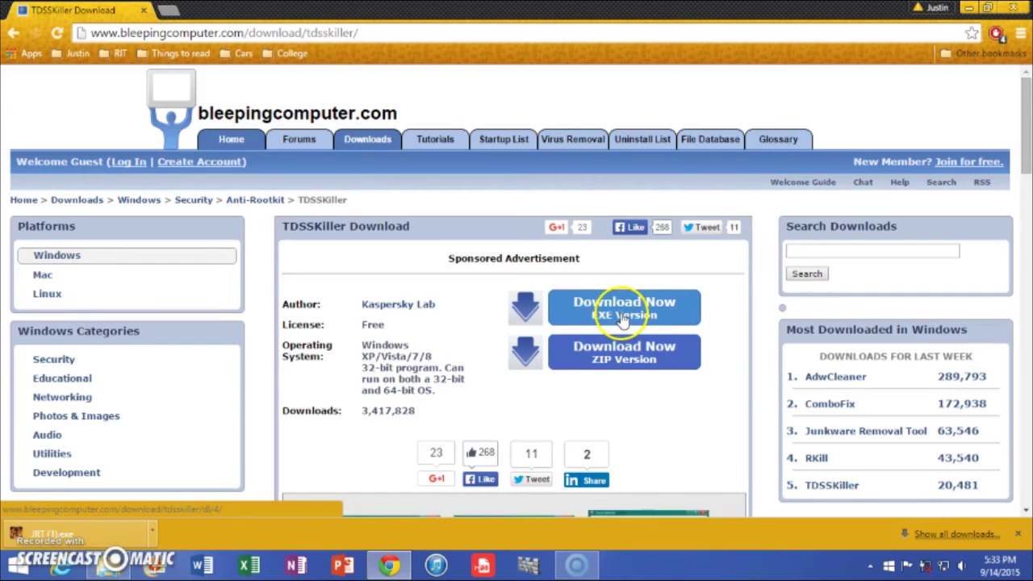
left_click(627, 315)
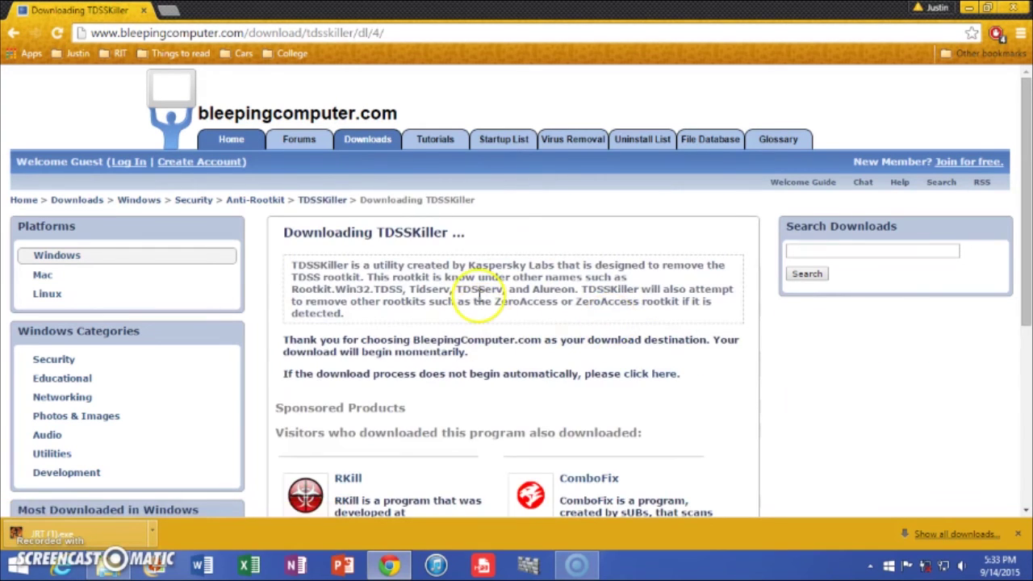
scroll(457, 378, "down", 1)
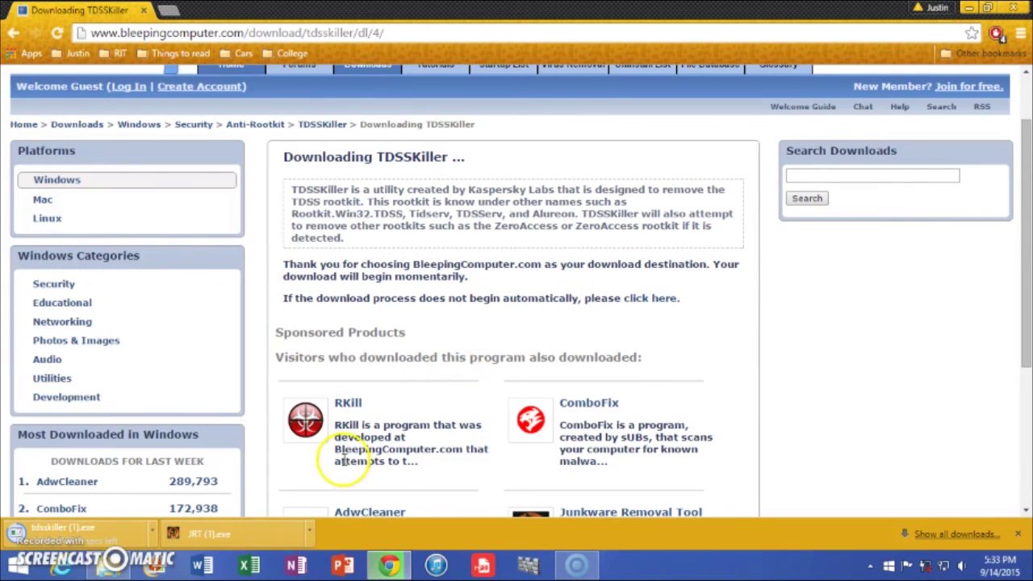
scroll(178, 494, "down", 1)
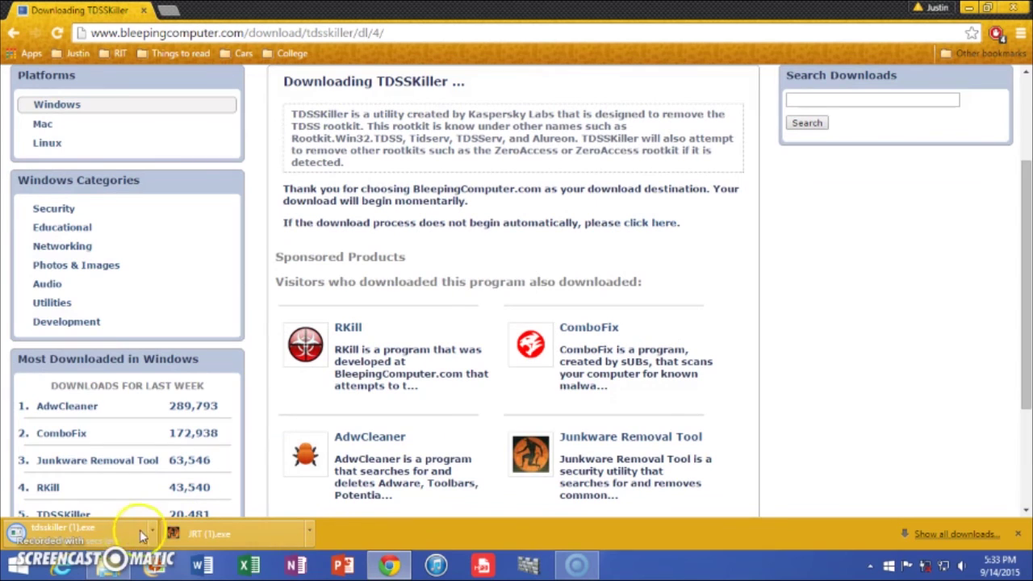
scroll(323, 288, "down", 2)
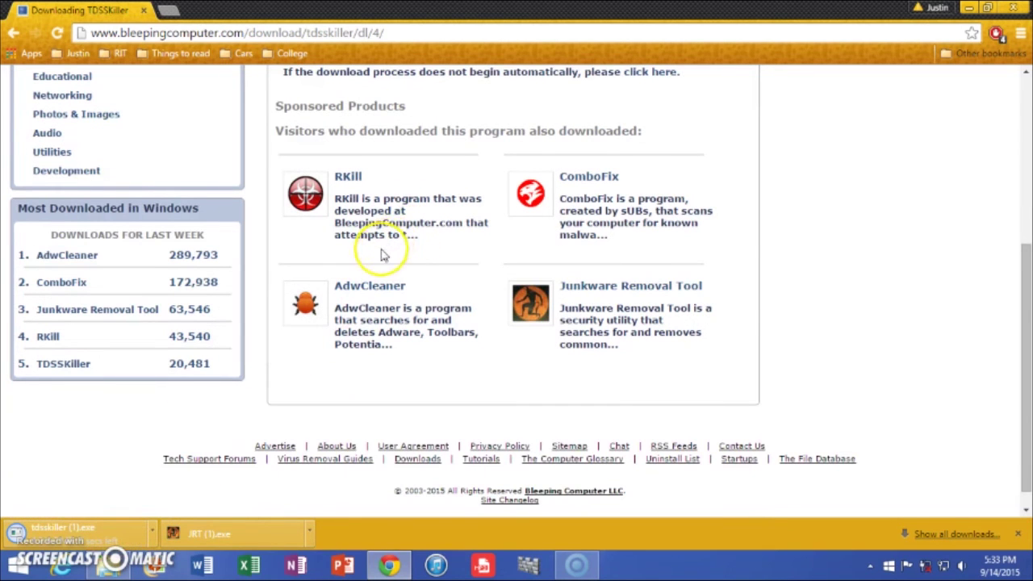
scroll(242, 424, "down", 1)
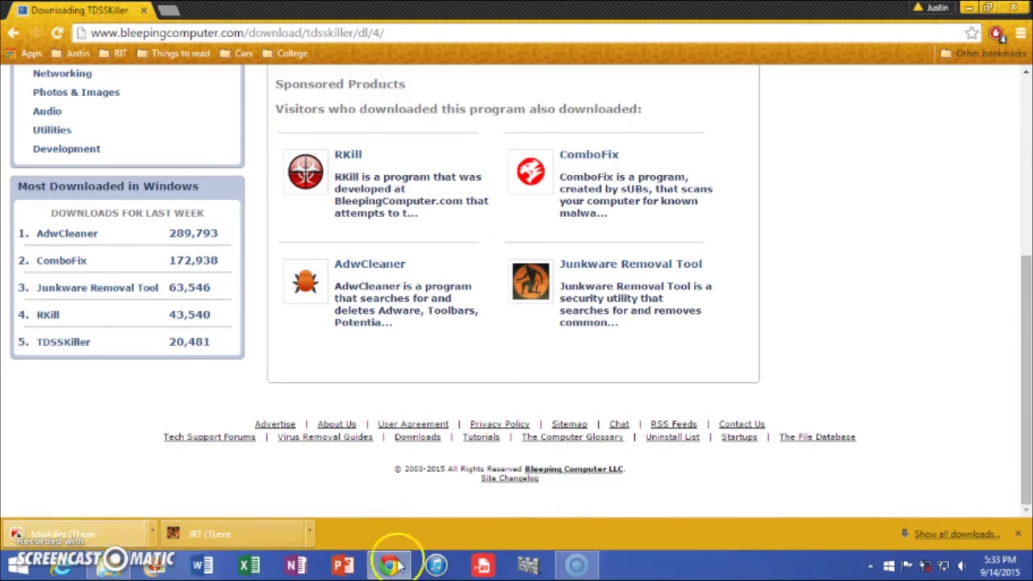
Minimize the browser, launch the existing tdsskiller from the desktop, and load the program update it offers
left_click(1017, 536)
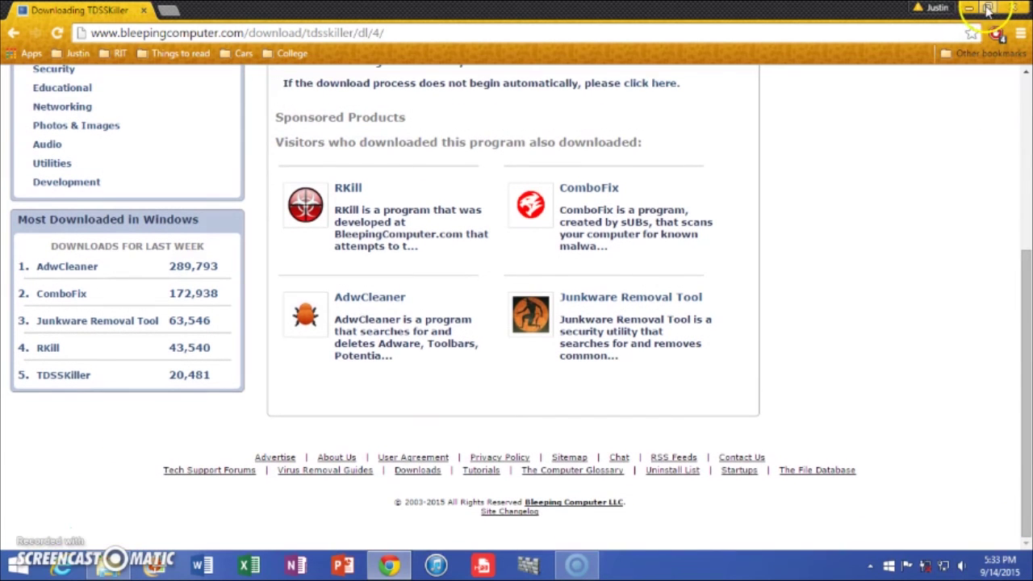
left_click(969, 8)
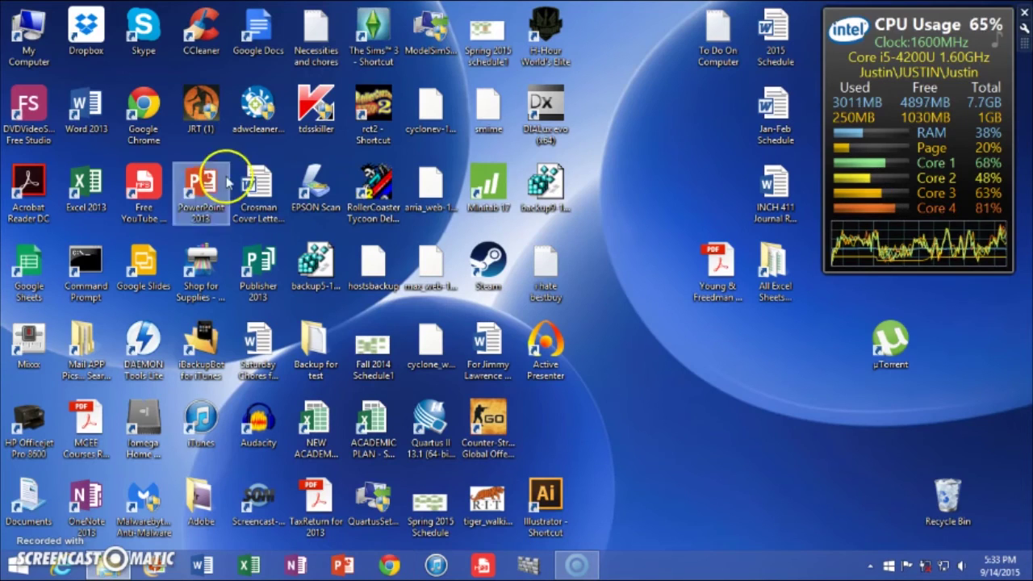
left_click(310, 108)
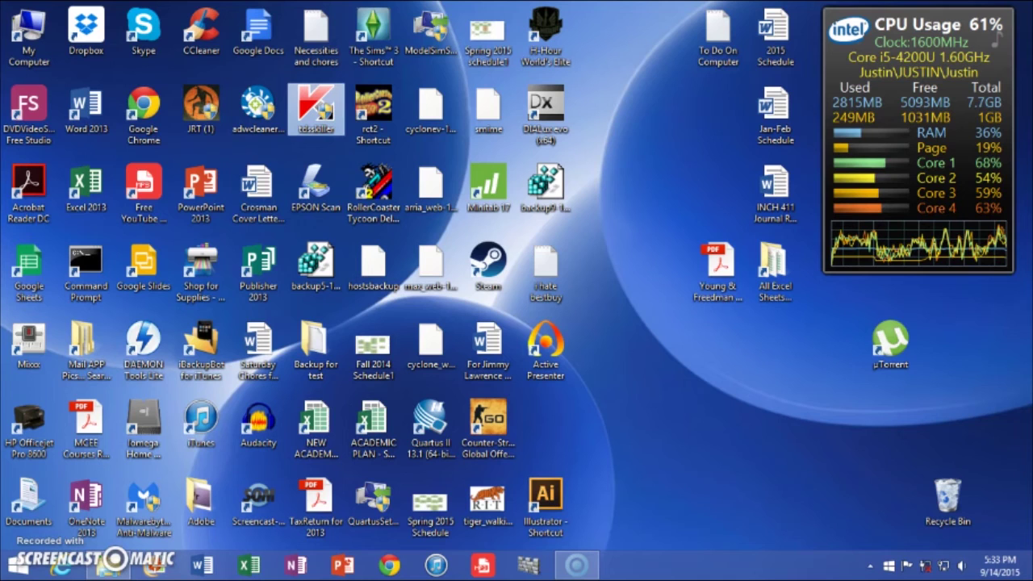
left_click(581, 313)
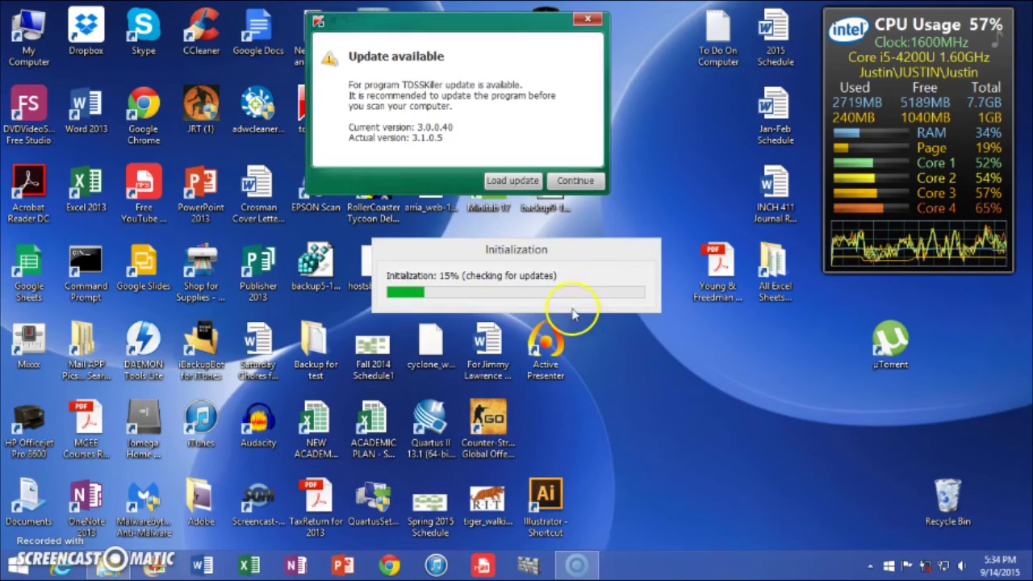
left_click(489, 182)
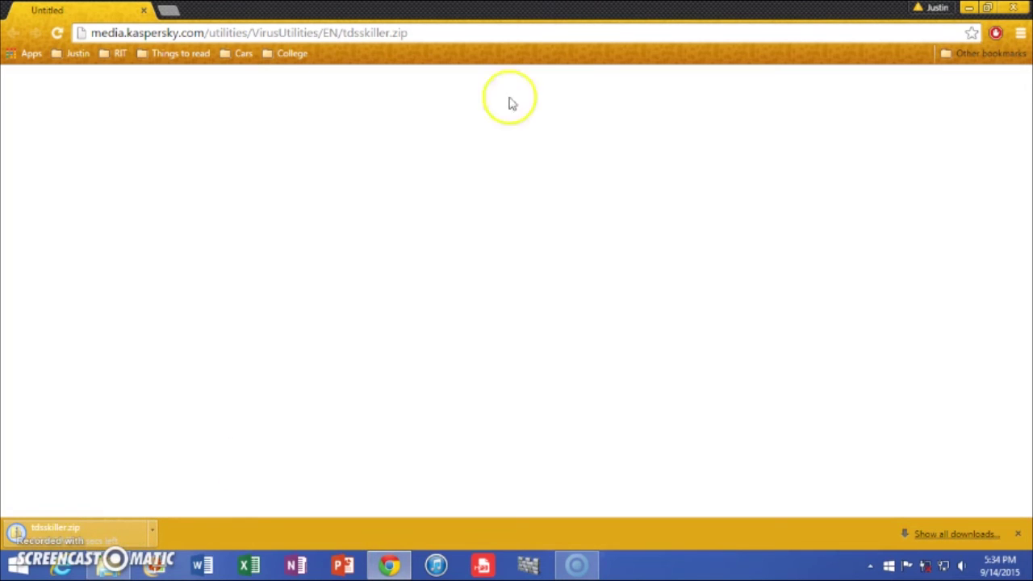
Open the downloaded tdsskiller.zip and run the TDSSKiller application inside it
double_click(350, 14)
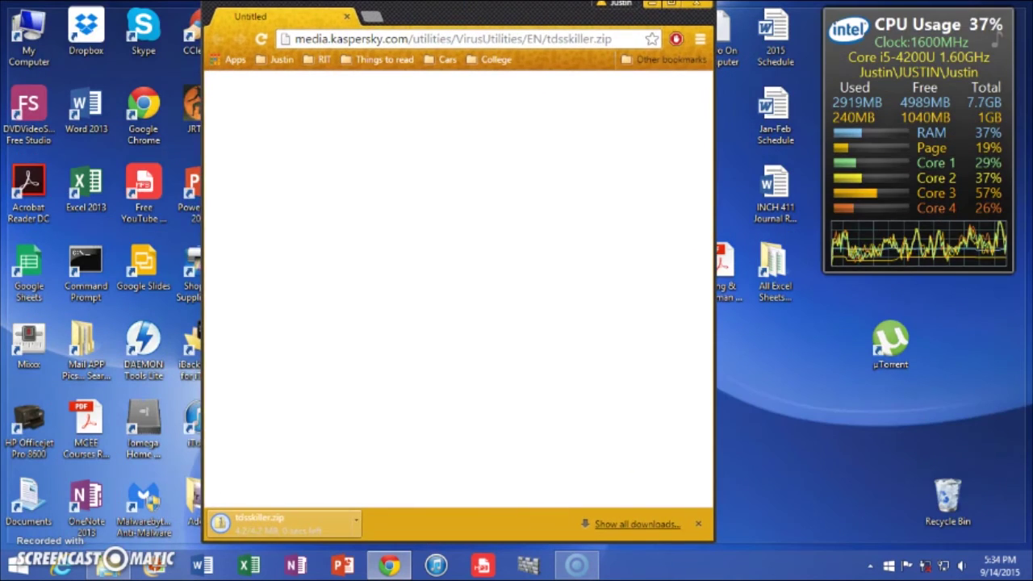
double_click(455, 10)
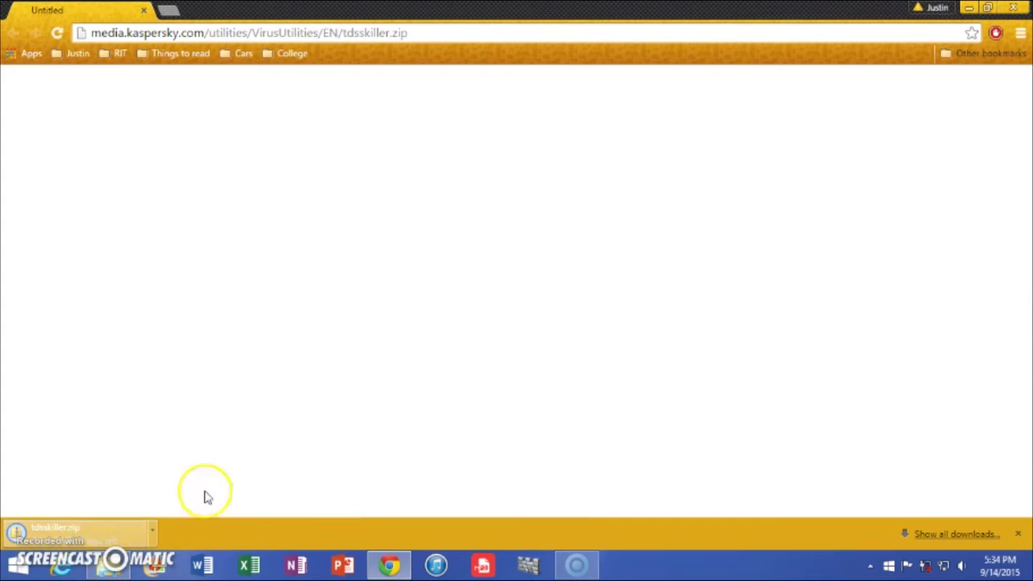
left_click(141, 545)
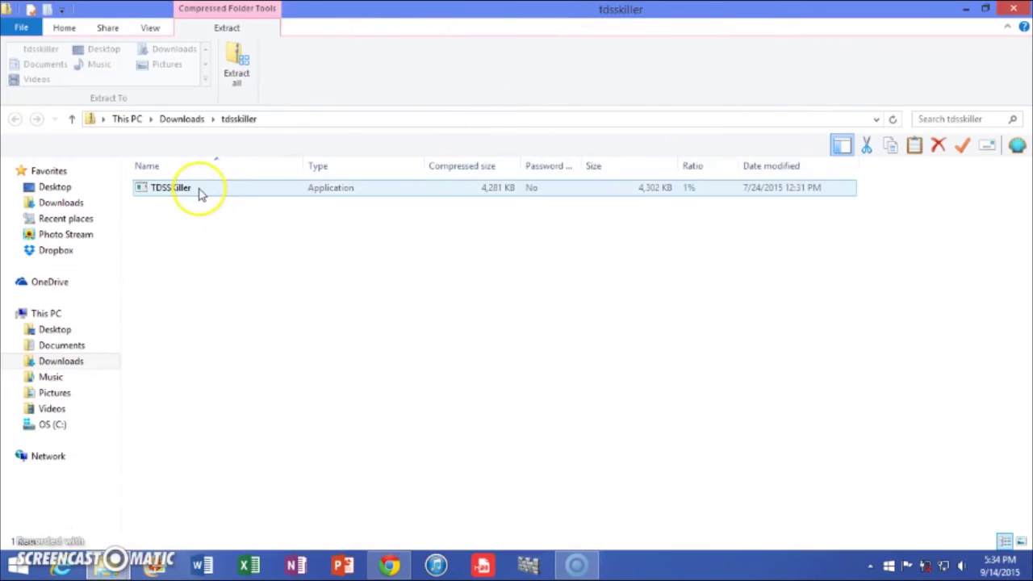
left_click(202, 194)
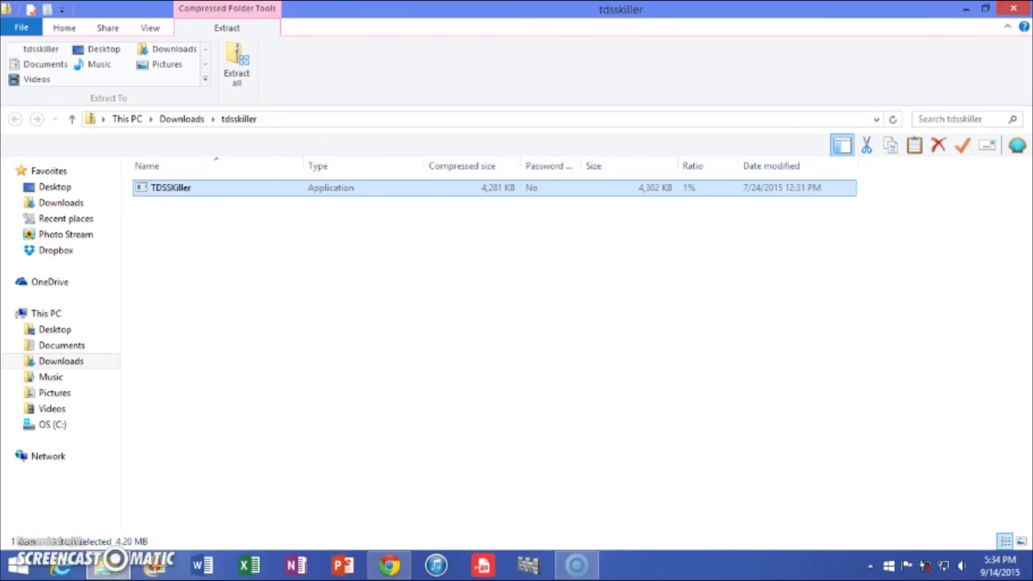
key("Return")
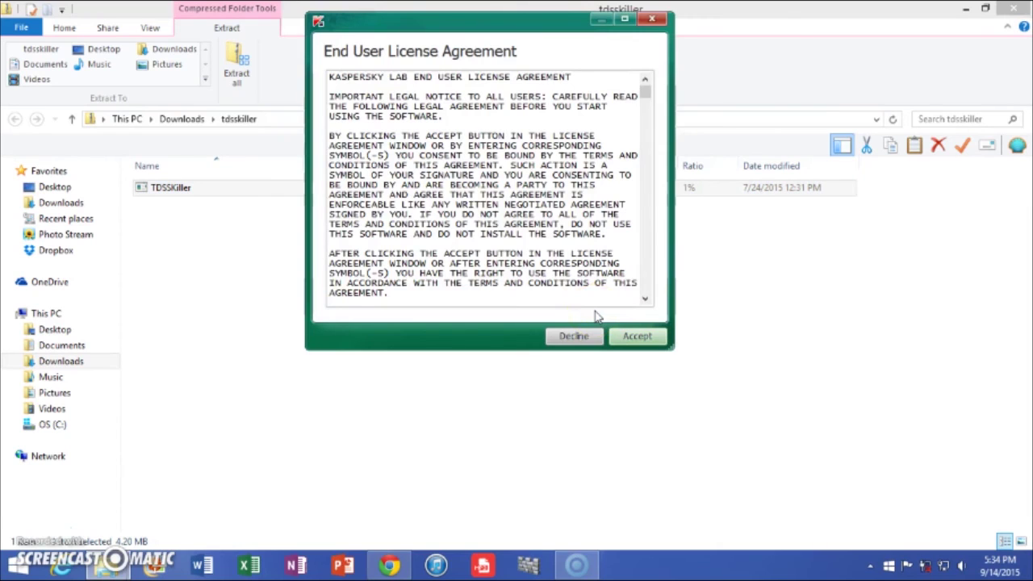
Accept the End User License Agreement and the KSN Statement, and run a TDSSKiller scan with the default parameters
left_click(637, 335)
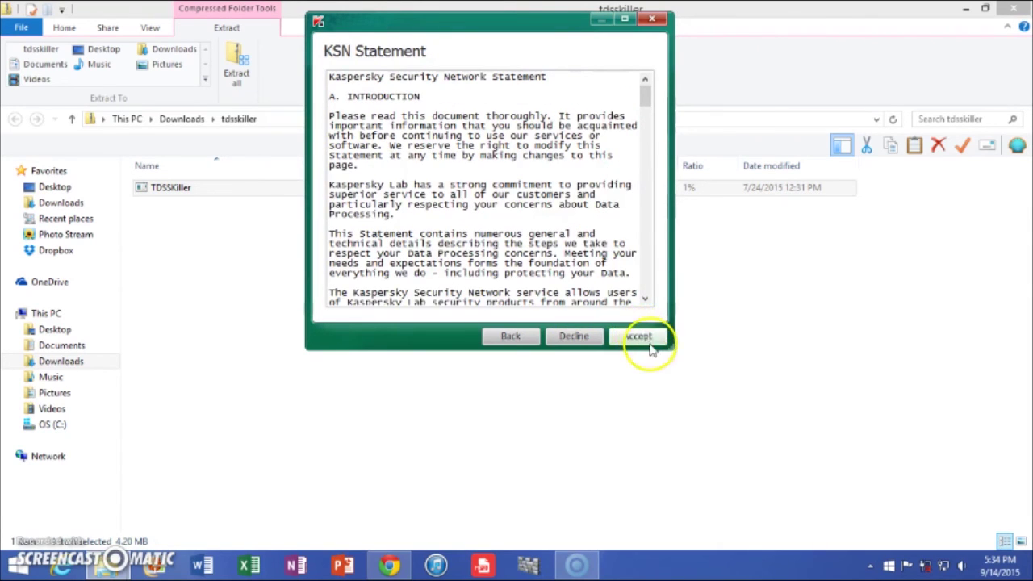
left_click(646, 337)
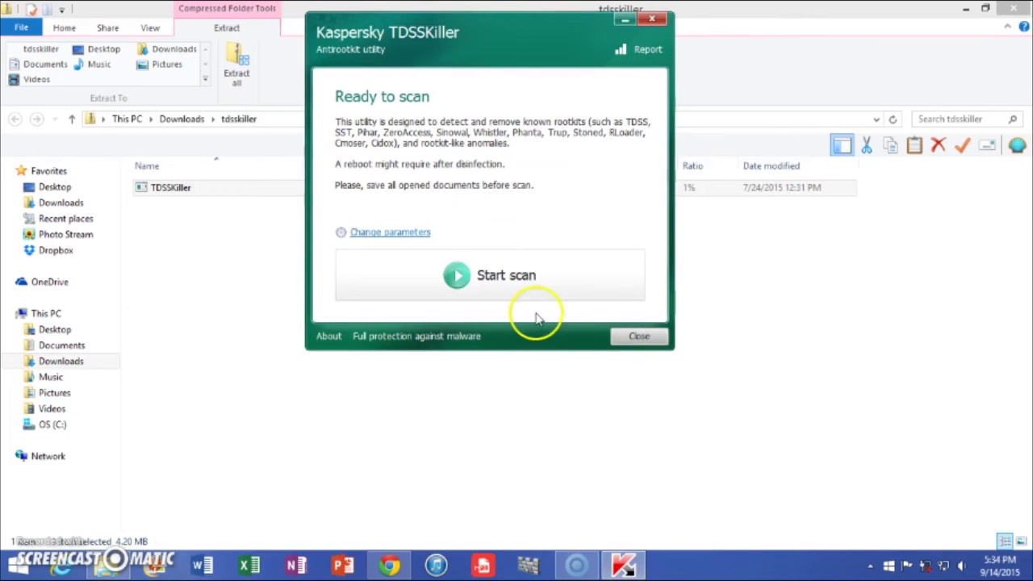
left_click(478, 285)
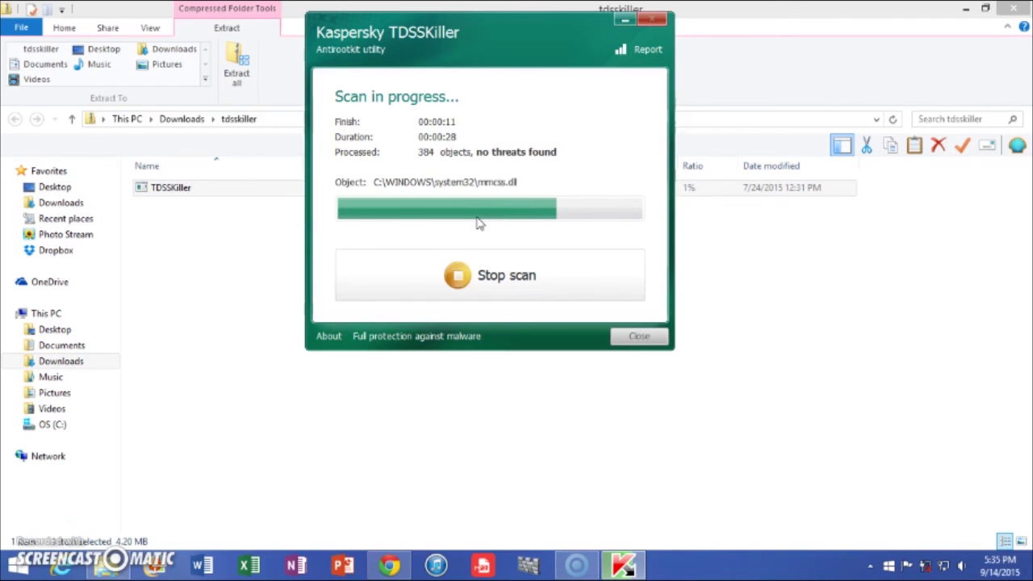
left_click(466, 235)
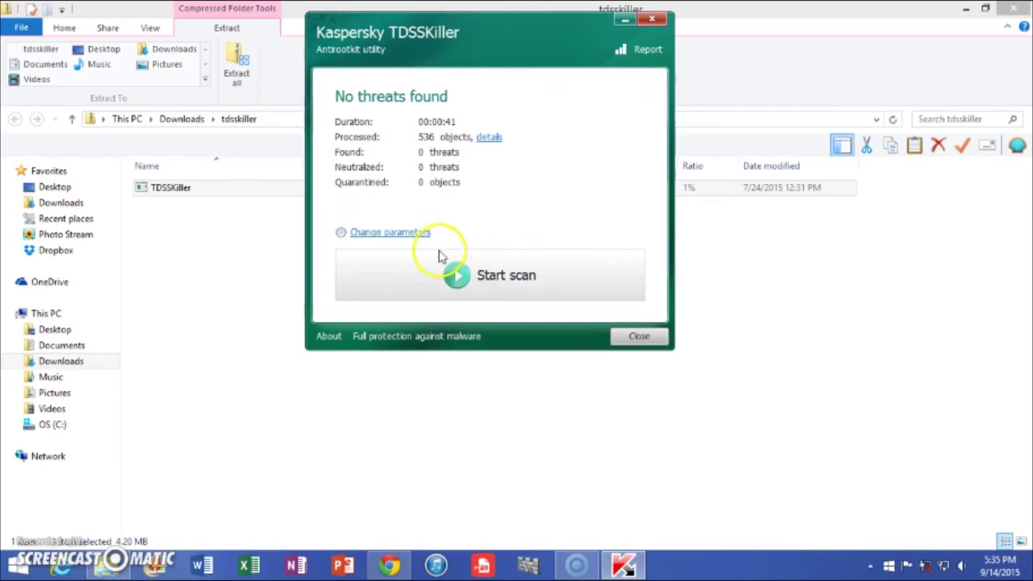
Close TDSSKiller and the tdsskiller archive folder, and minimize the browser to return to the desktop
left_click(658, 25)
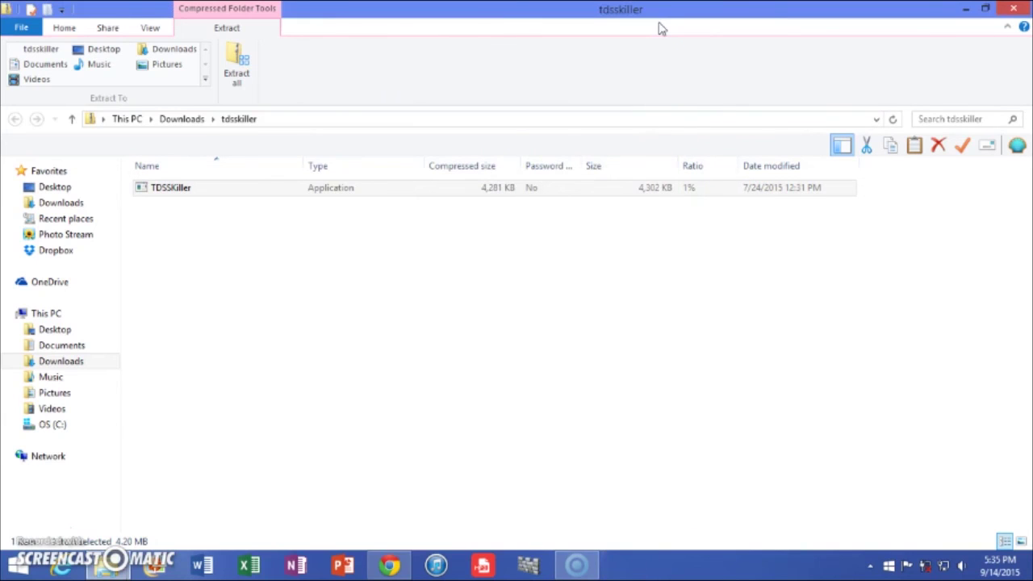
left_click(1012, 10)
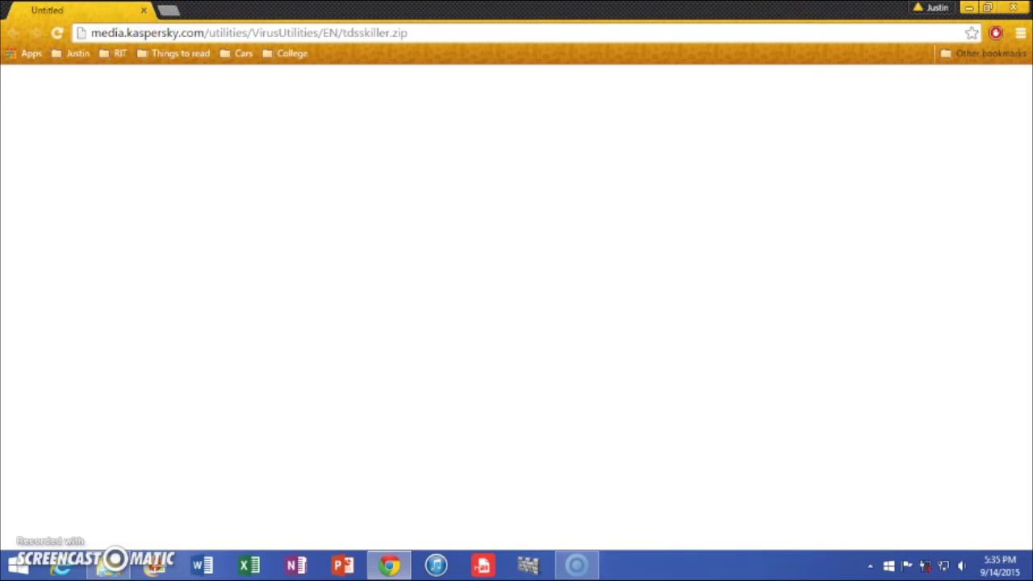
left_click(968, 7)
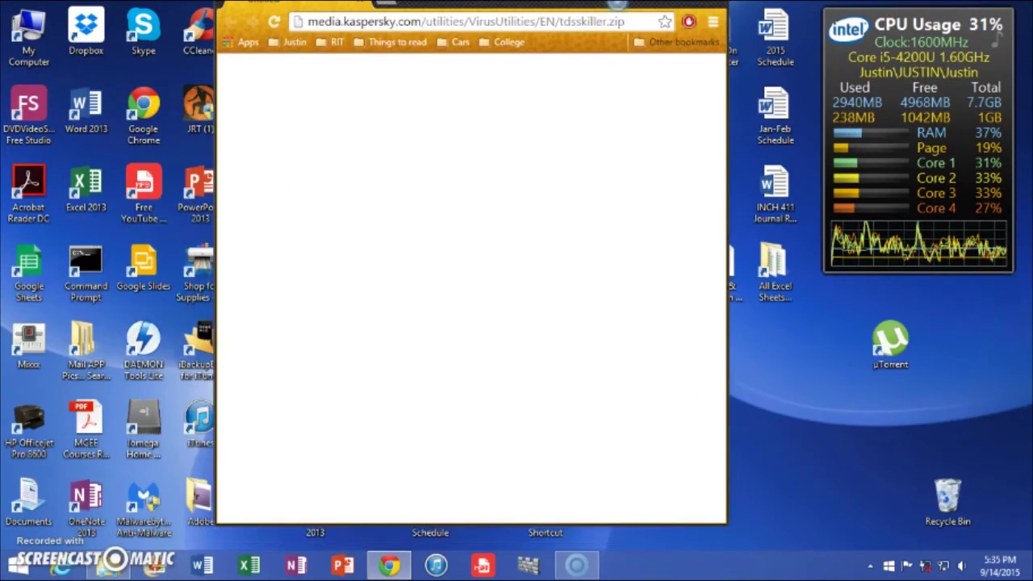